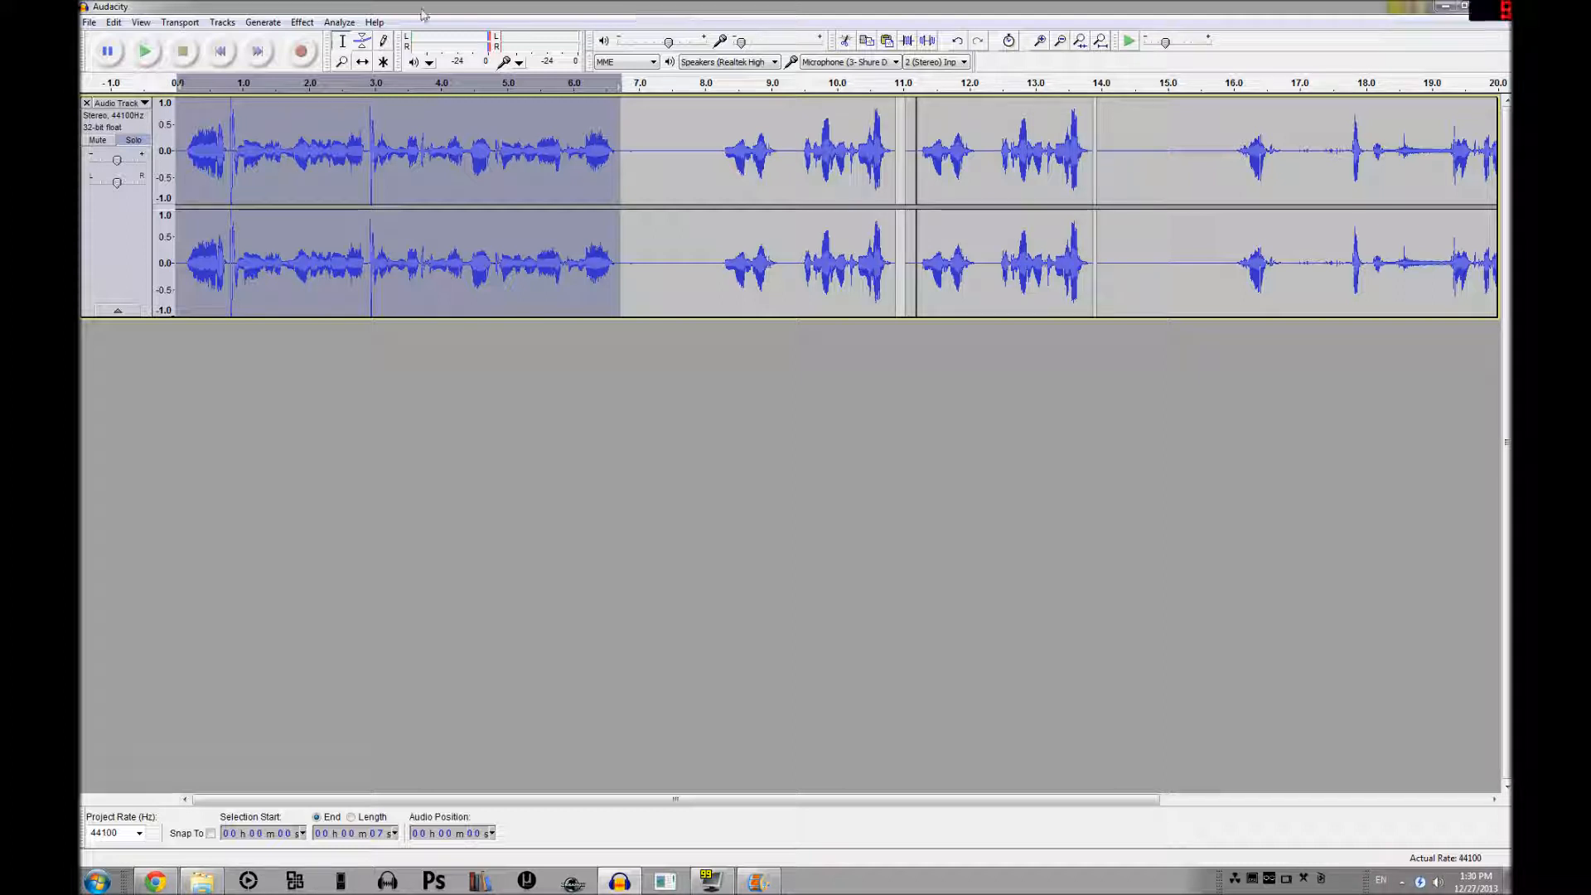
- Play back the selected opening phrase and examine the loud burst at its end, near 6.4 s
left_click(146, 52)
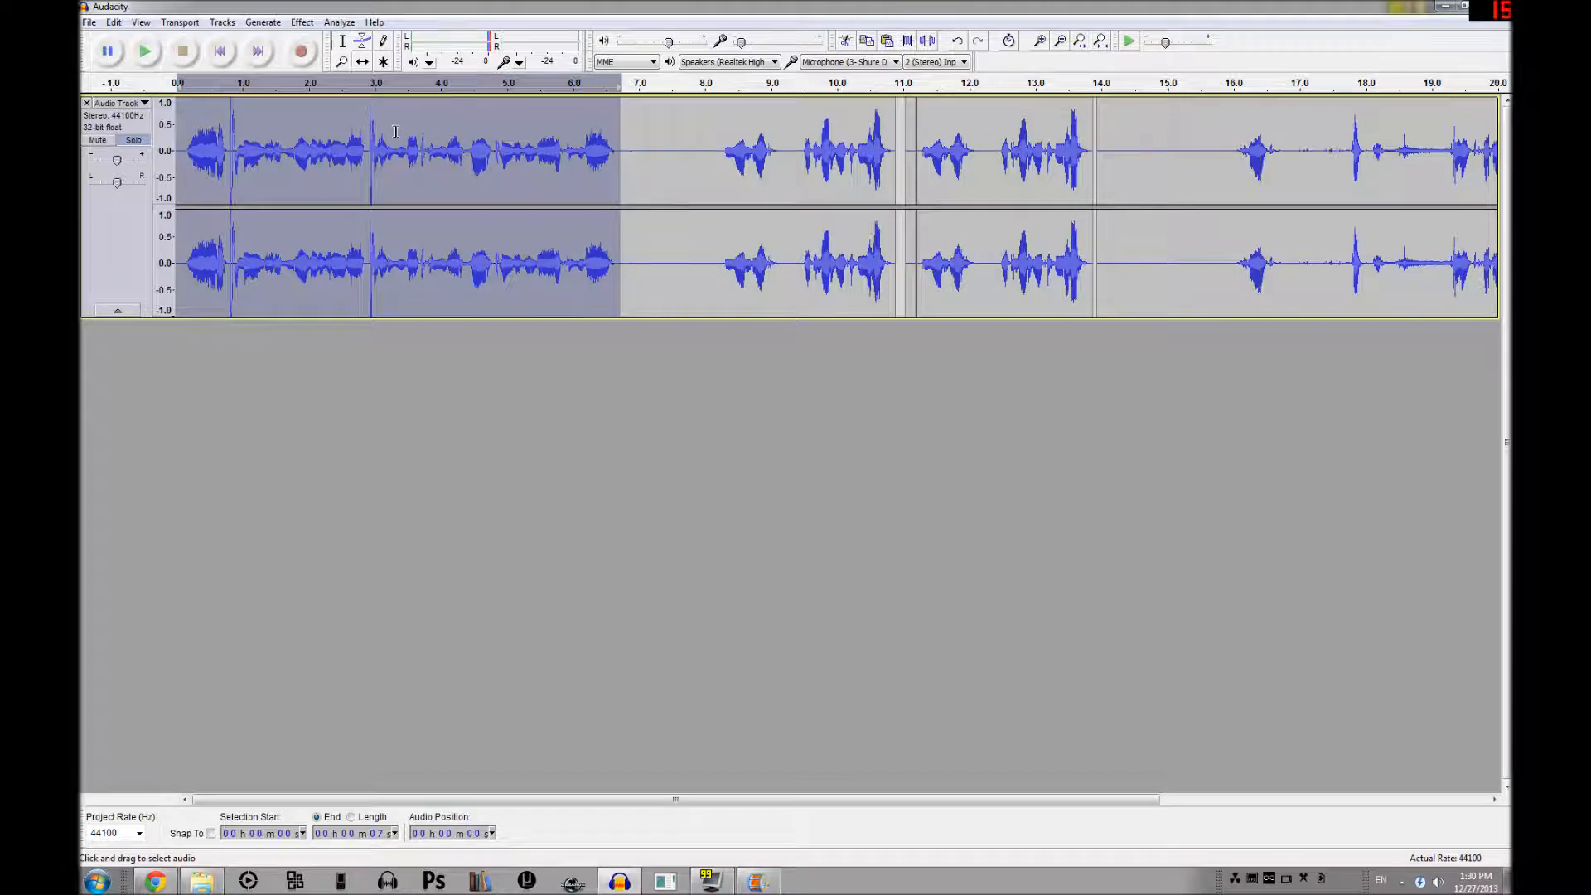
key("ctrl+1")
left_click_drag(571, 127, 561, 130)
key("ctrl+3")
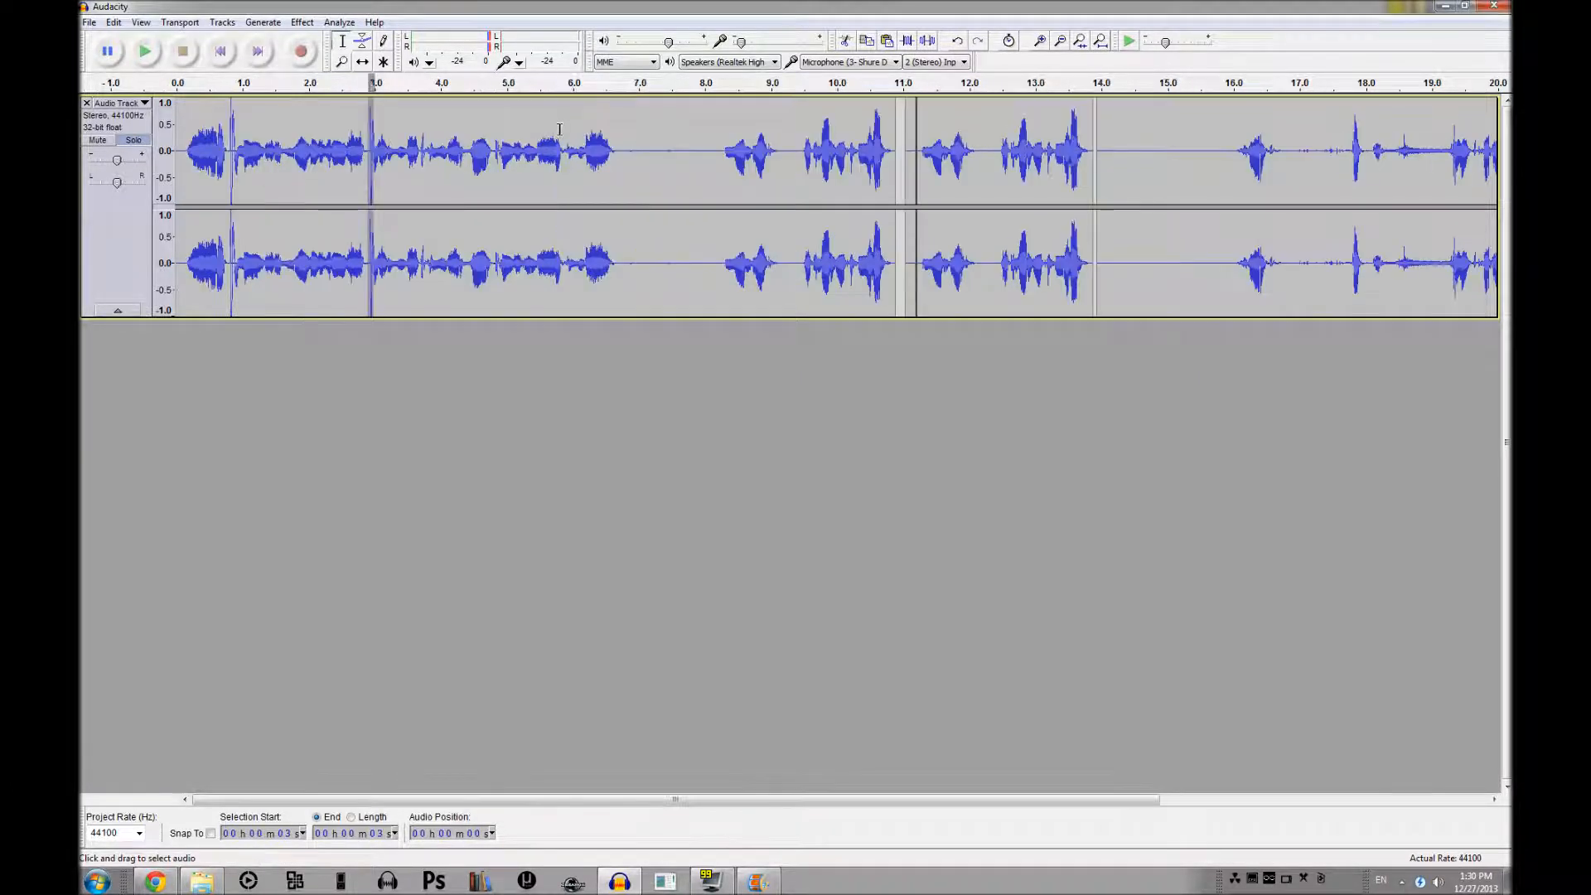
left_click_drag(584, 133, 614, 134)
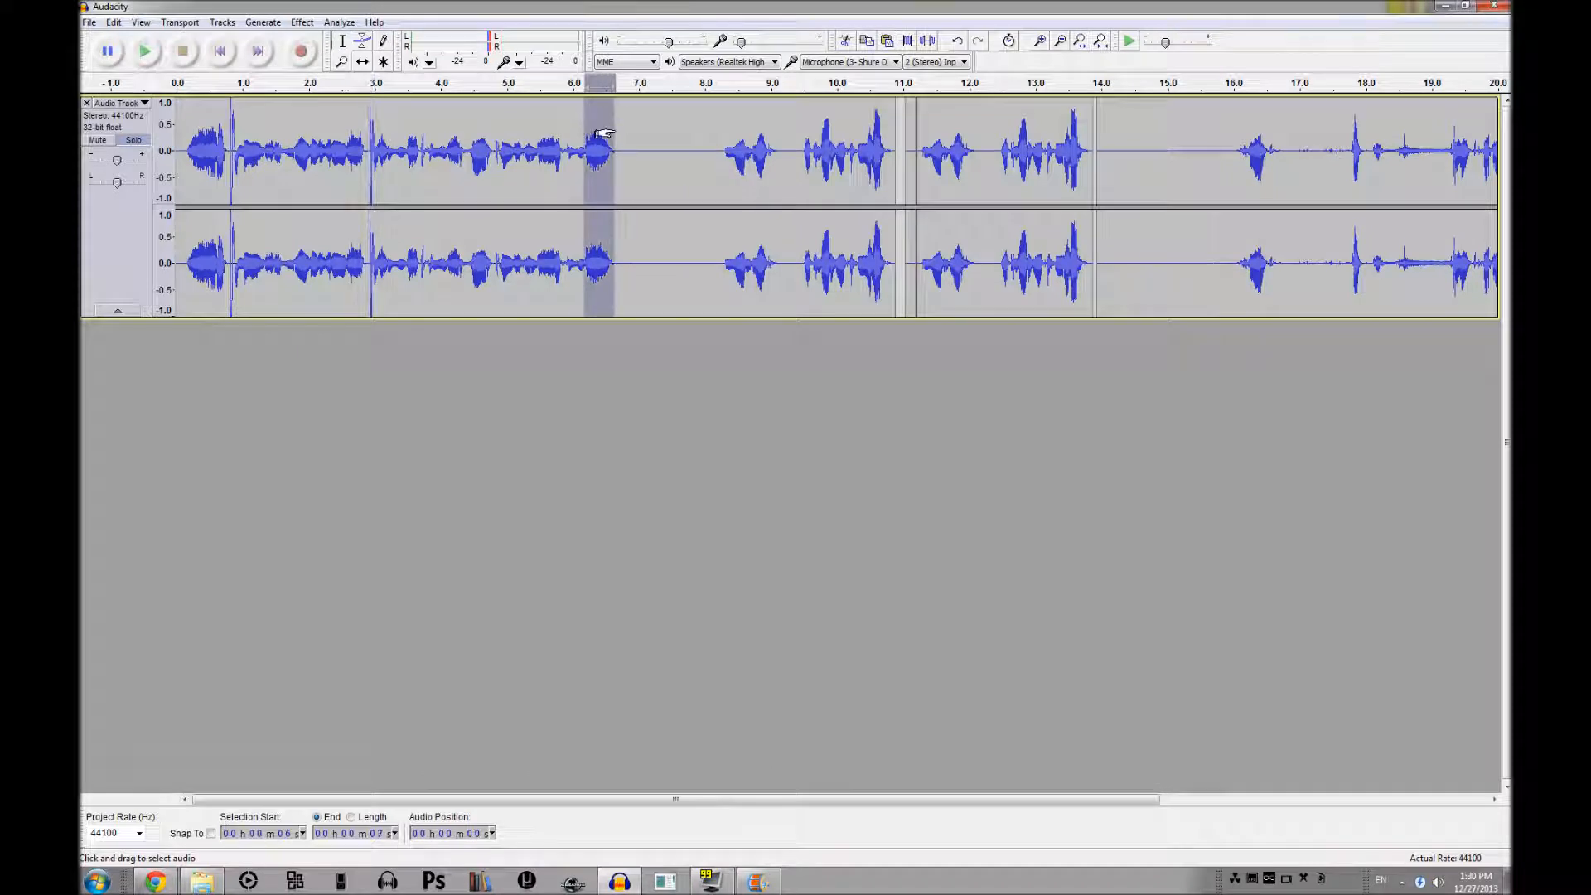
key("ctrl+1")
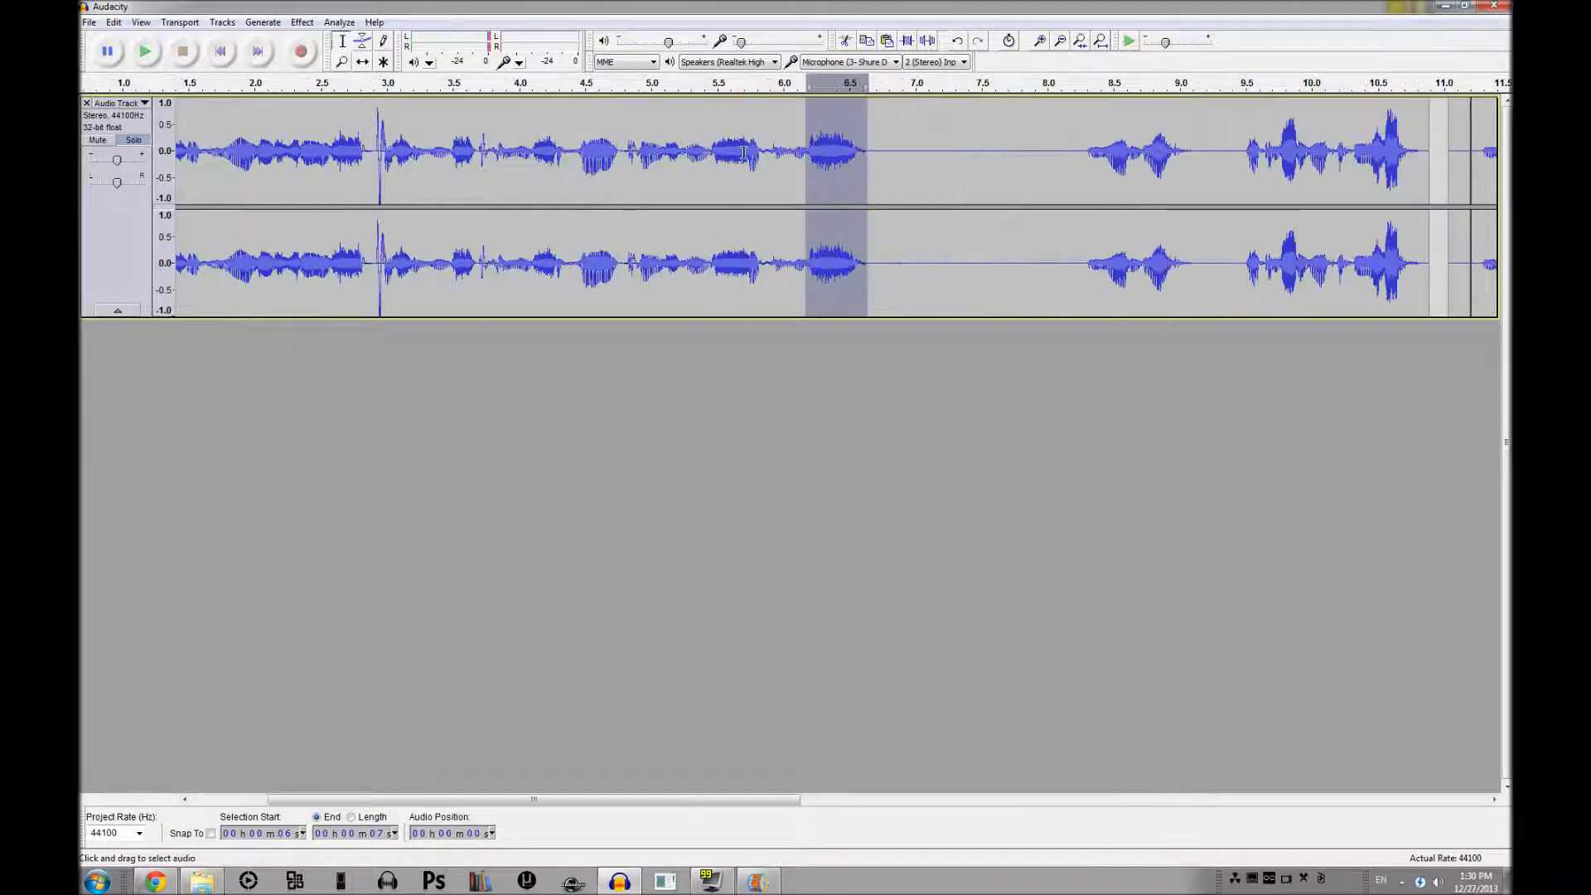
- Examine the louder bursts of the opening phrase near 2.7 s, 3.6 s, 0.4 s and 6.4 s by selecting each
left_click(808, 133)
left_click(729, 136)
left_click_drag(365, 131, 329, 132)
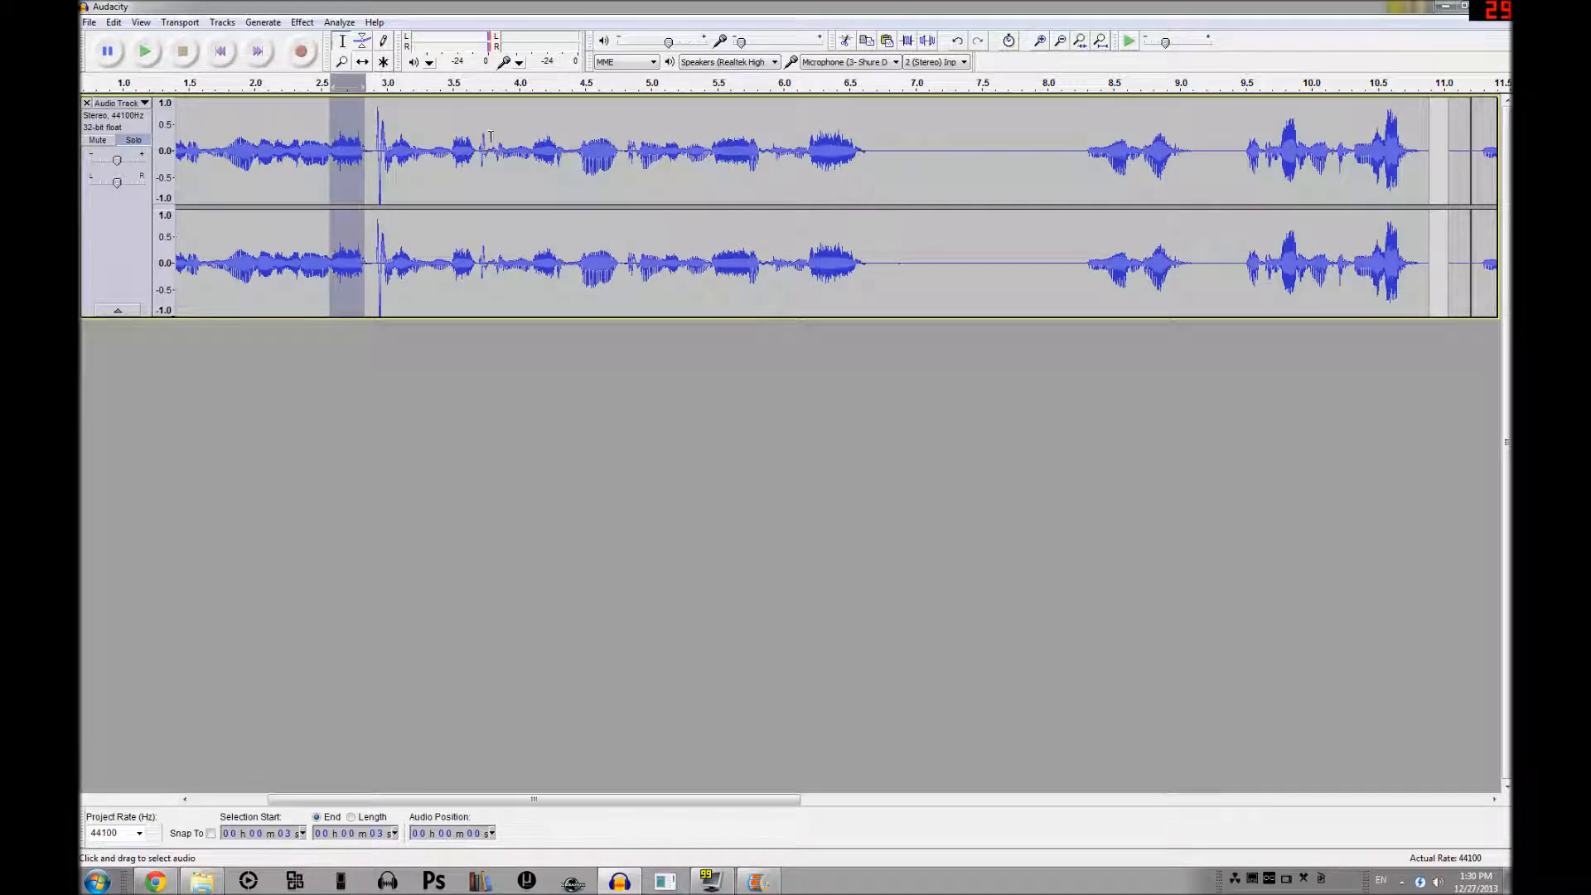
left_click_drag(550, 127, 453, 131)
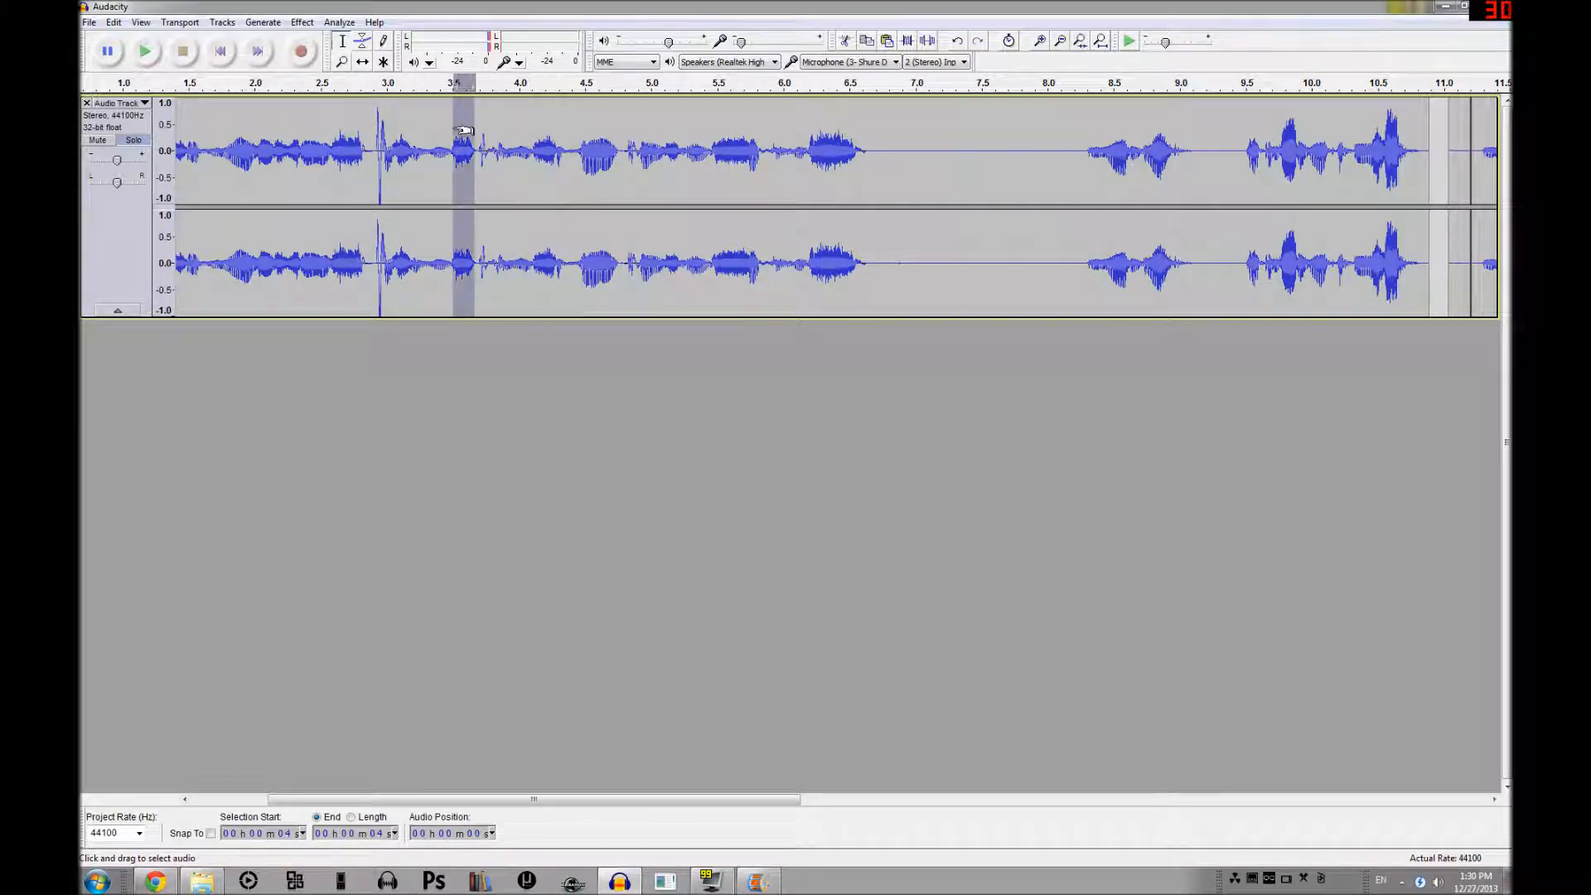
key("ctrl+3")
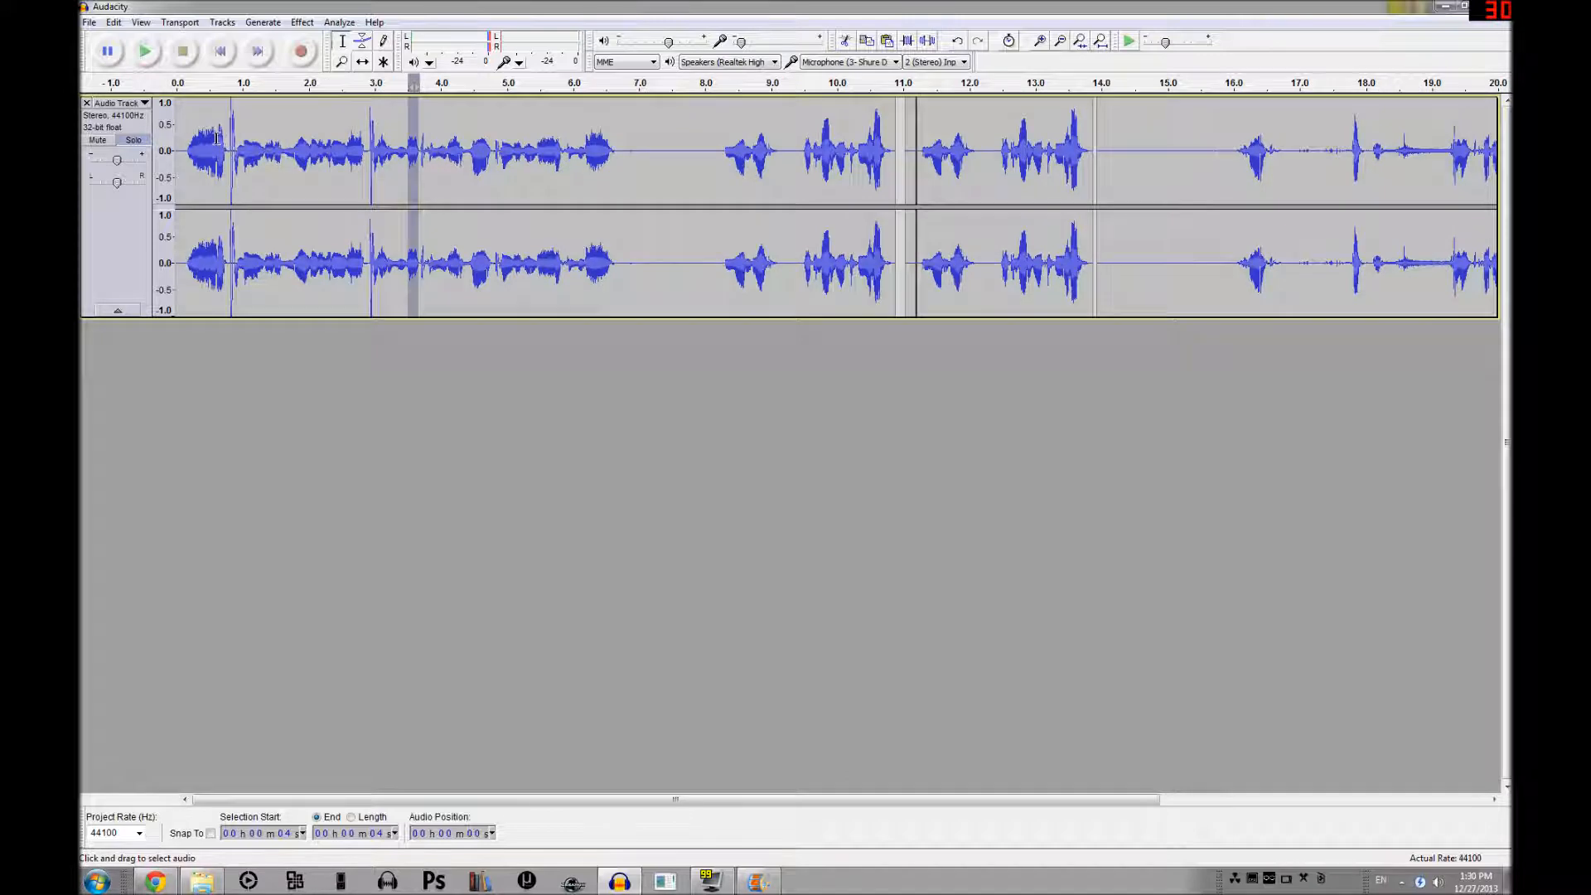
left_click_drag(217, 132, 187, 133)
key("ctrl+1")
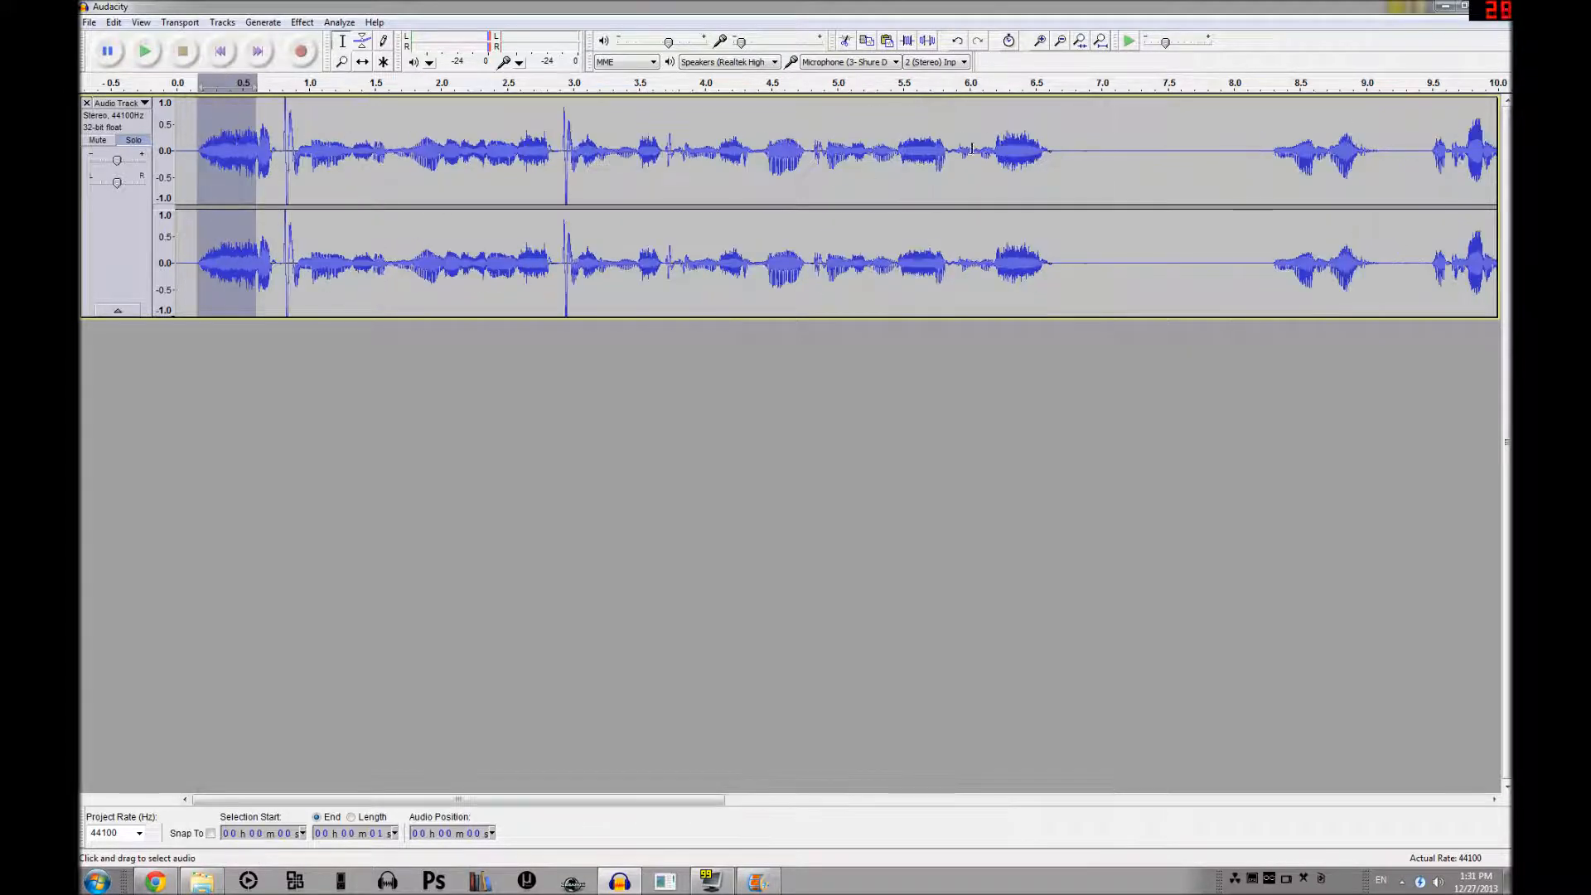
left_click_drag(995, 151, 1069, 152)
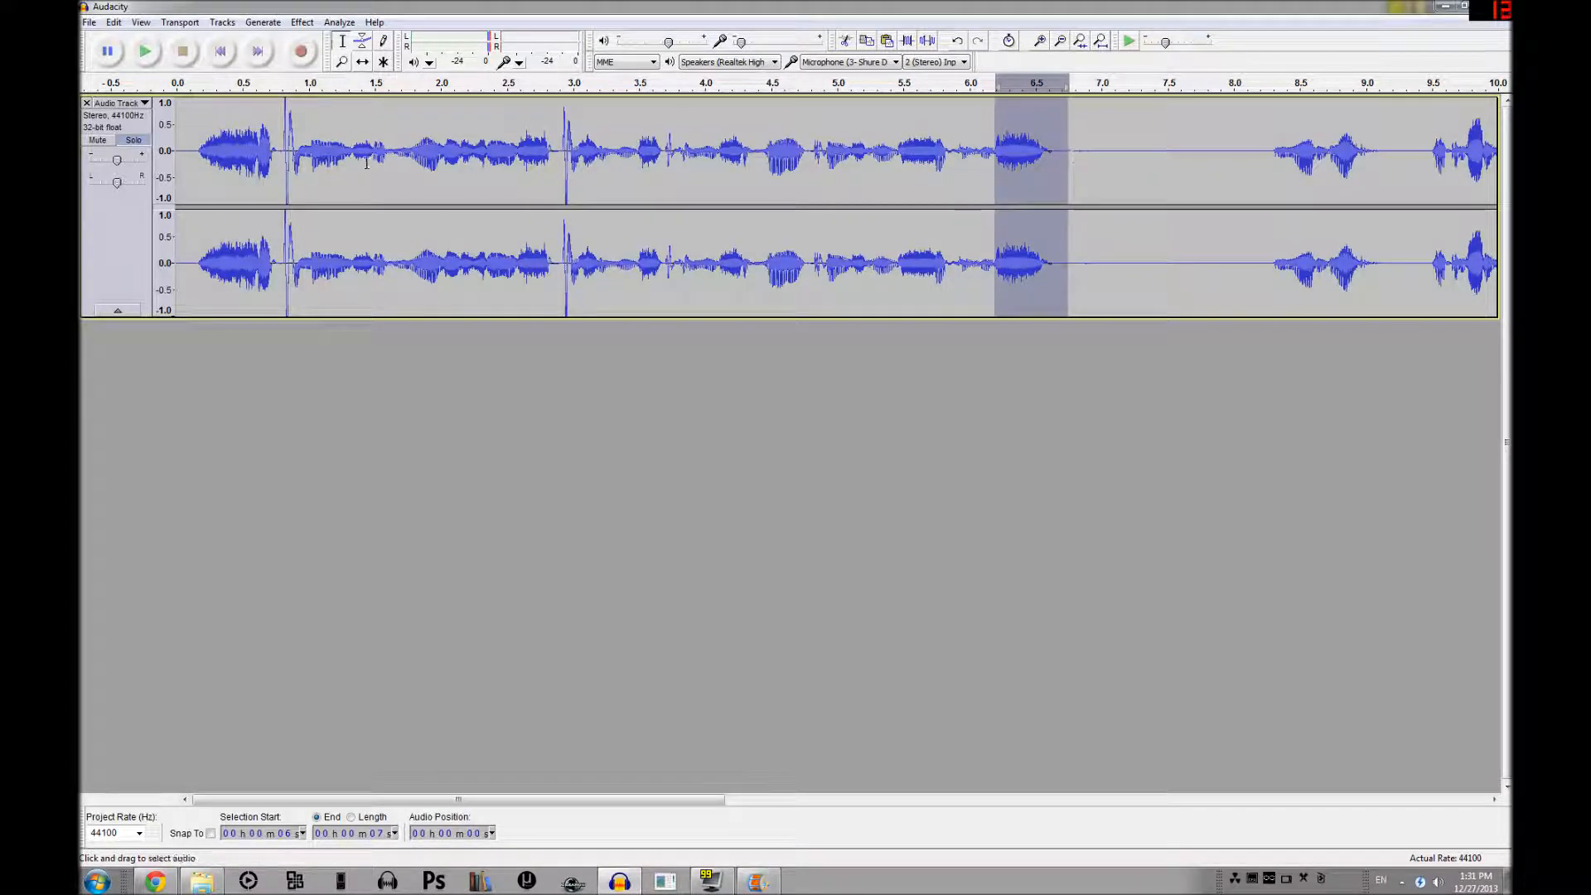
- Amplify the first loud burst, from about 0.15 s to 0.6 s, by -4.6 dB
left_click_drag(255, 133, 195, 124)
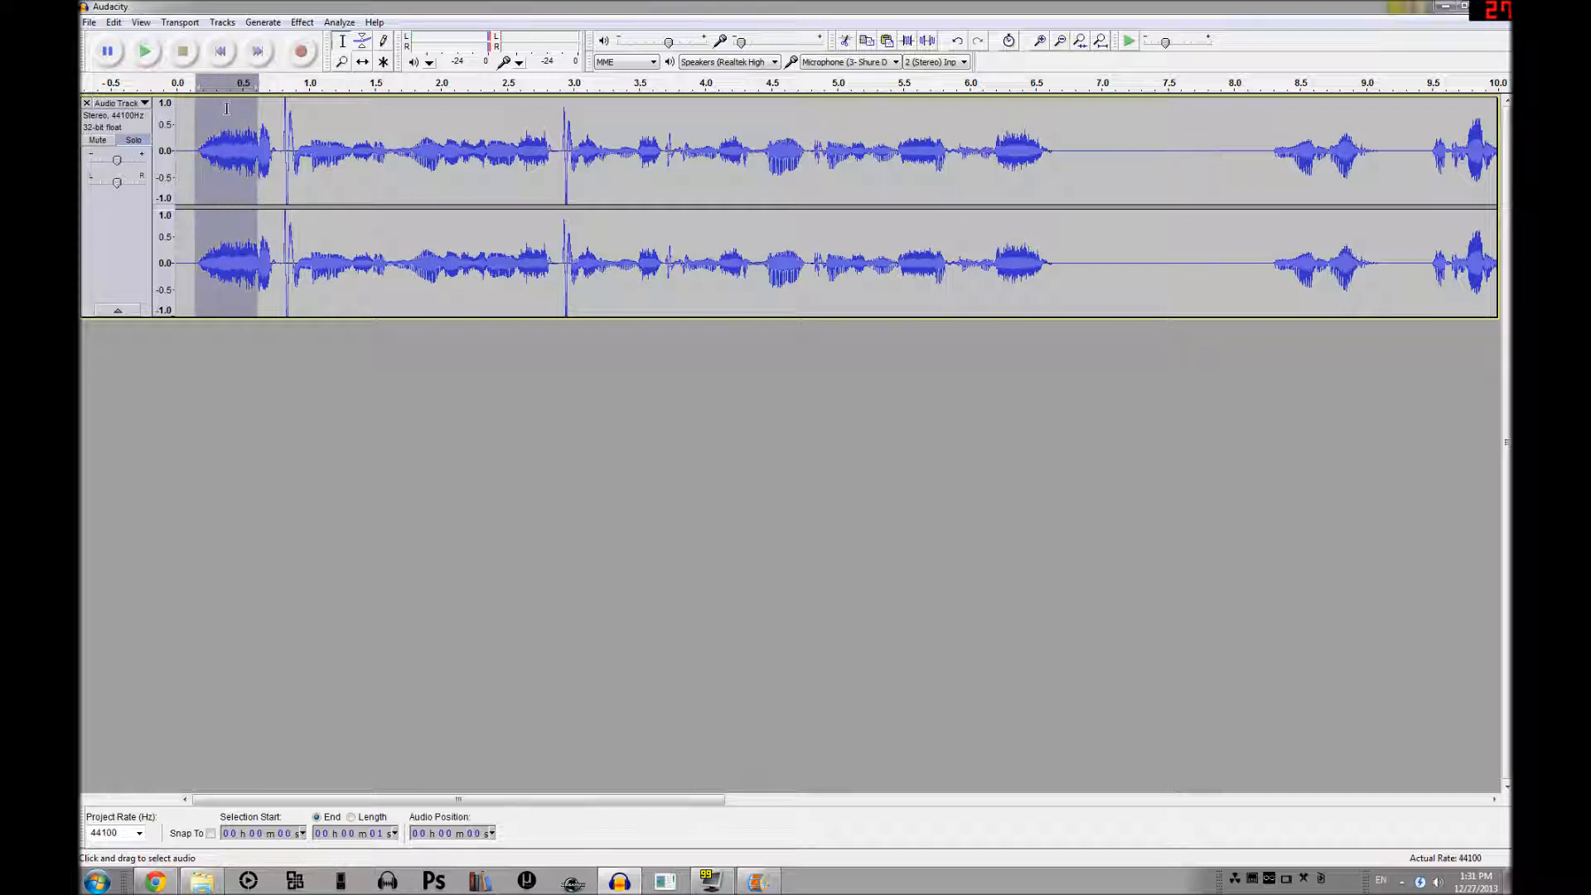
left_click(304, 24)
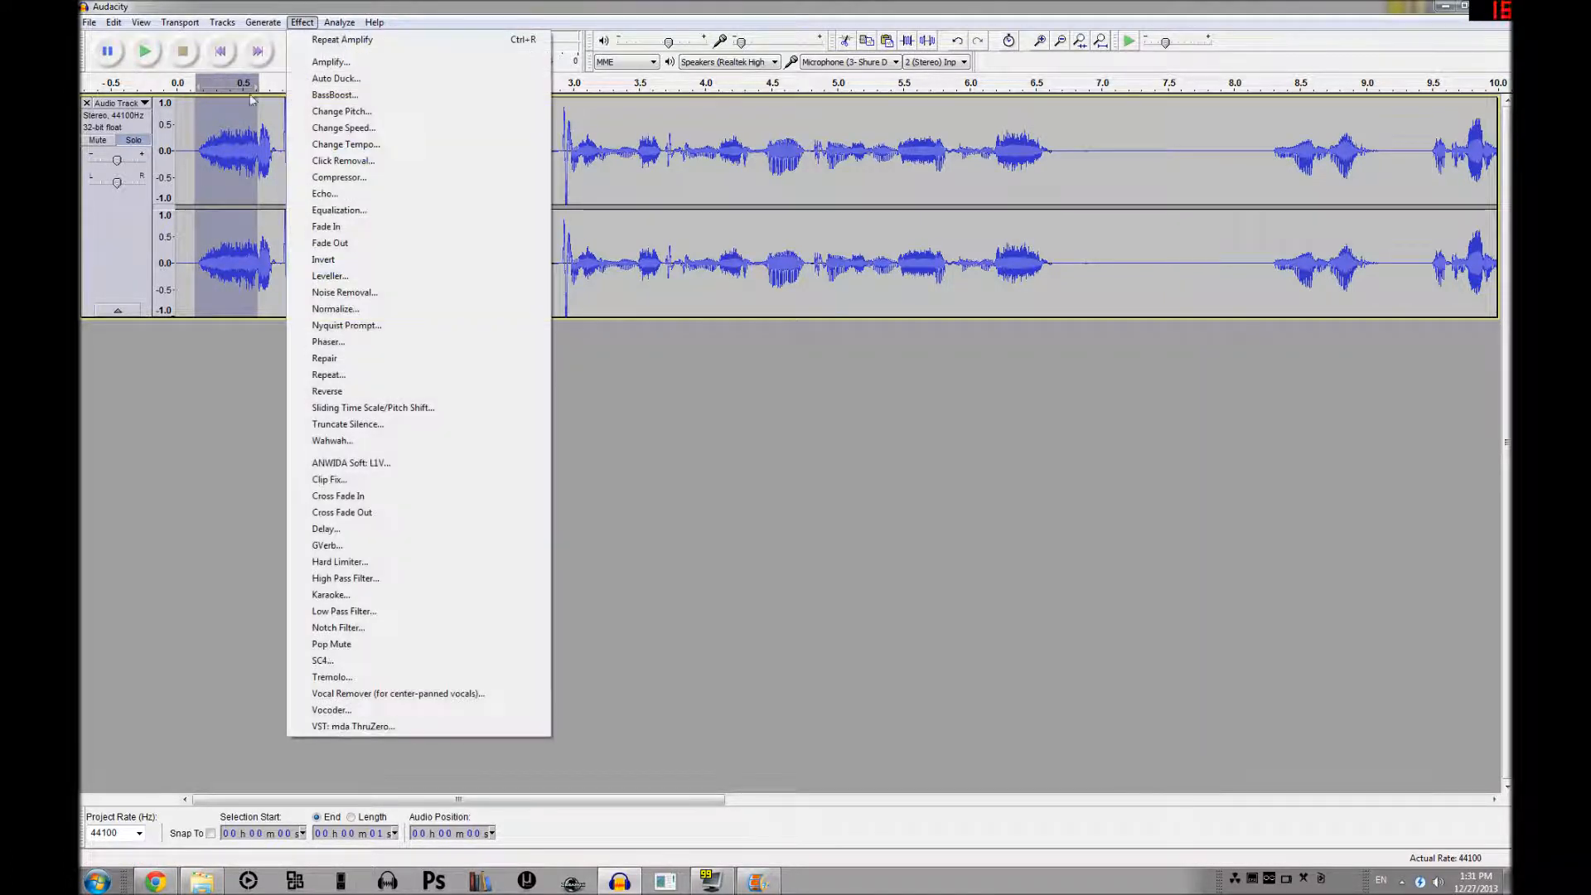
left_click(330, 62)
left_click_drag(807, 419, 787, 423)
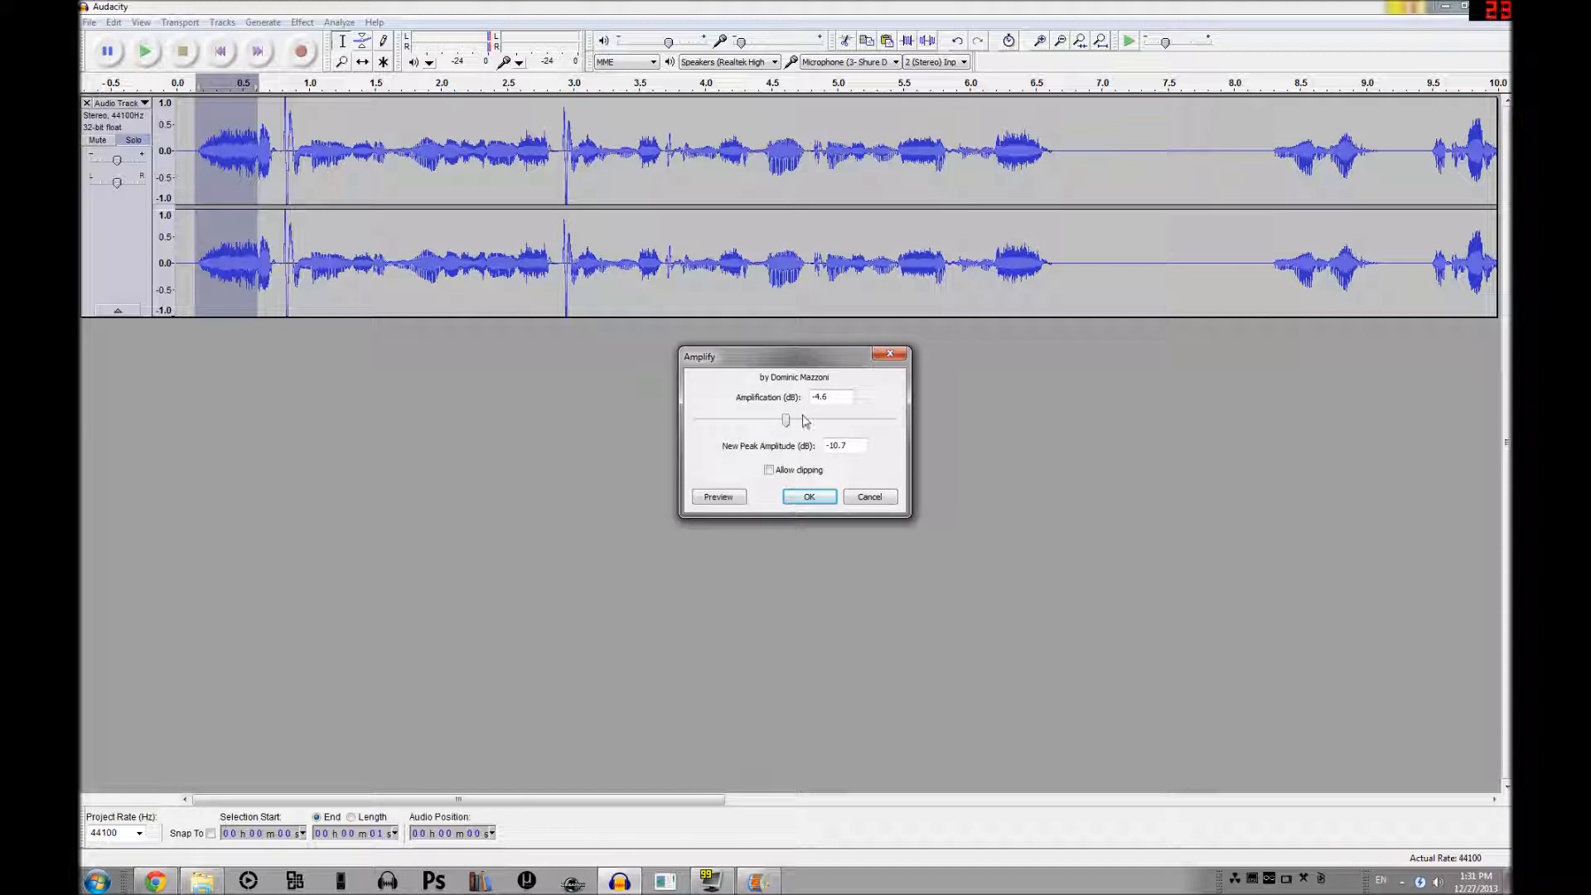
left_click(809, 497)
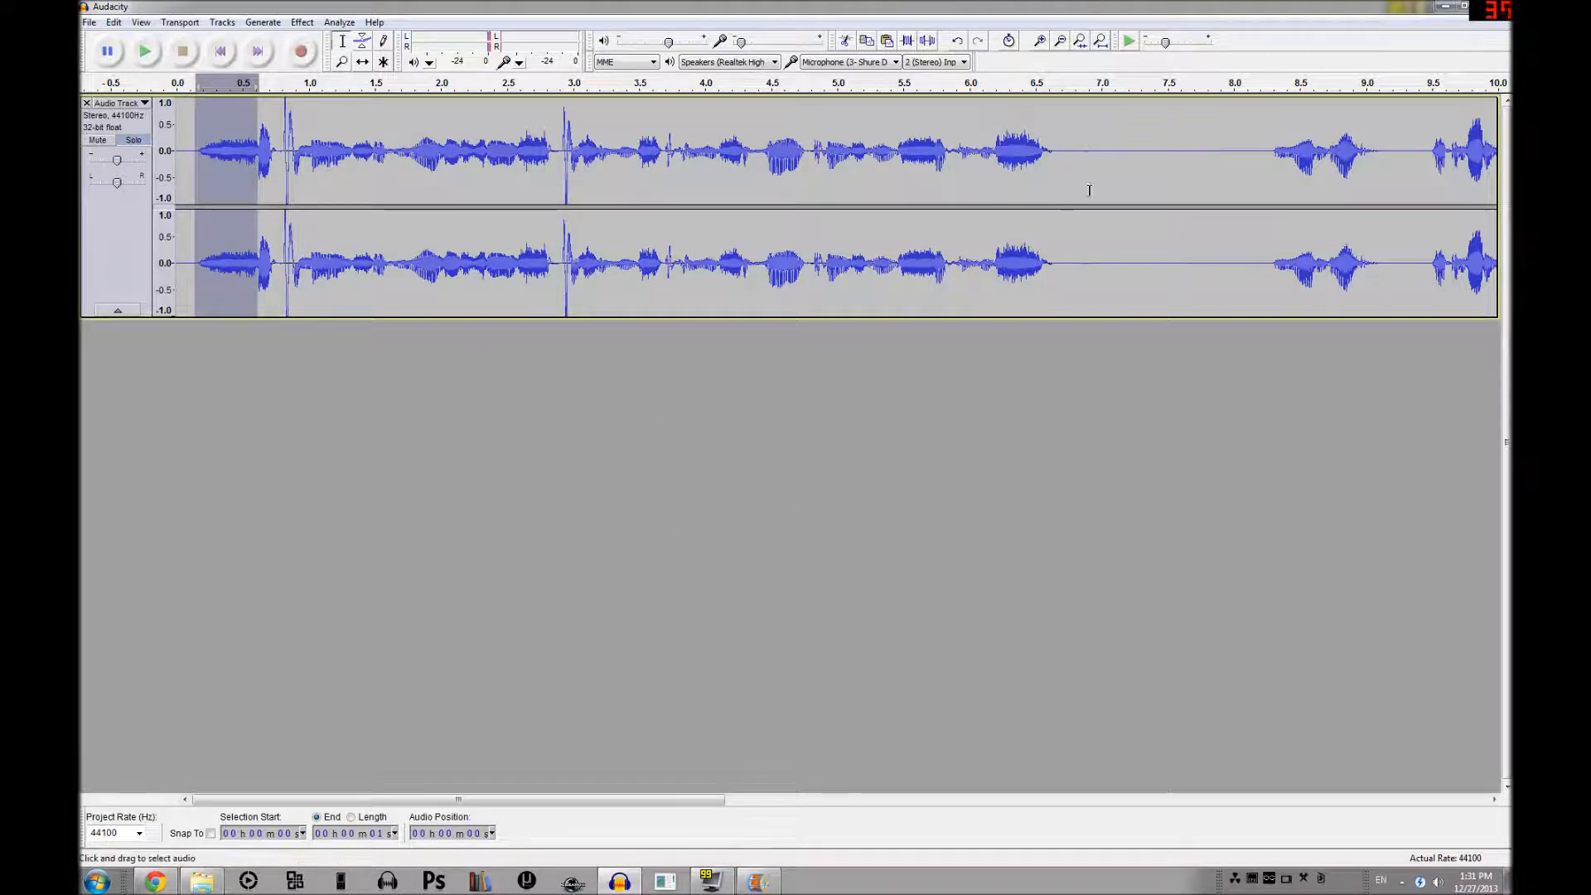
- Repeat the Amplify effect on the burst from about 6.2 s to 6.7 s and play back the whole opening phrase
left_click_drag(995, 136, 1061, 174)
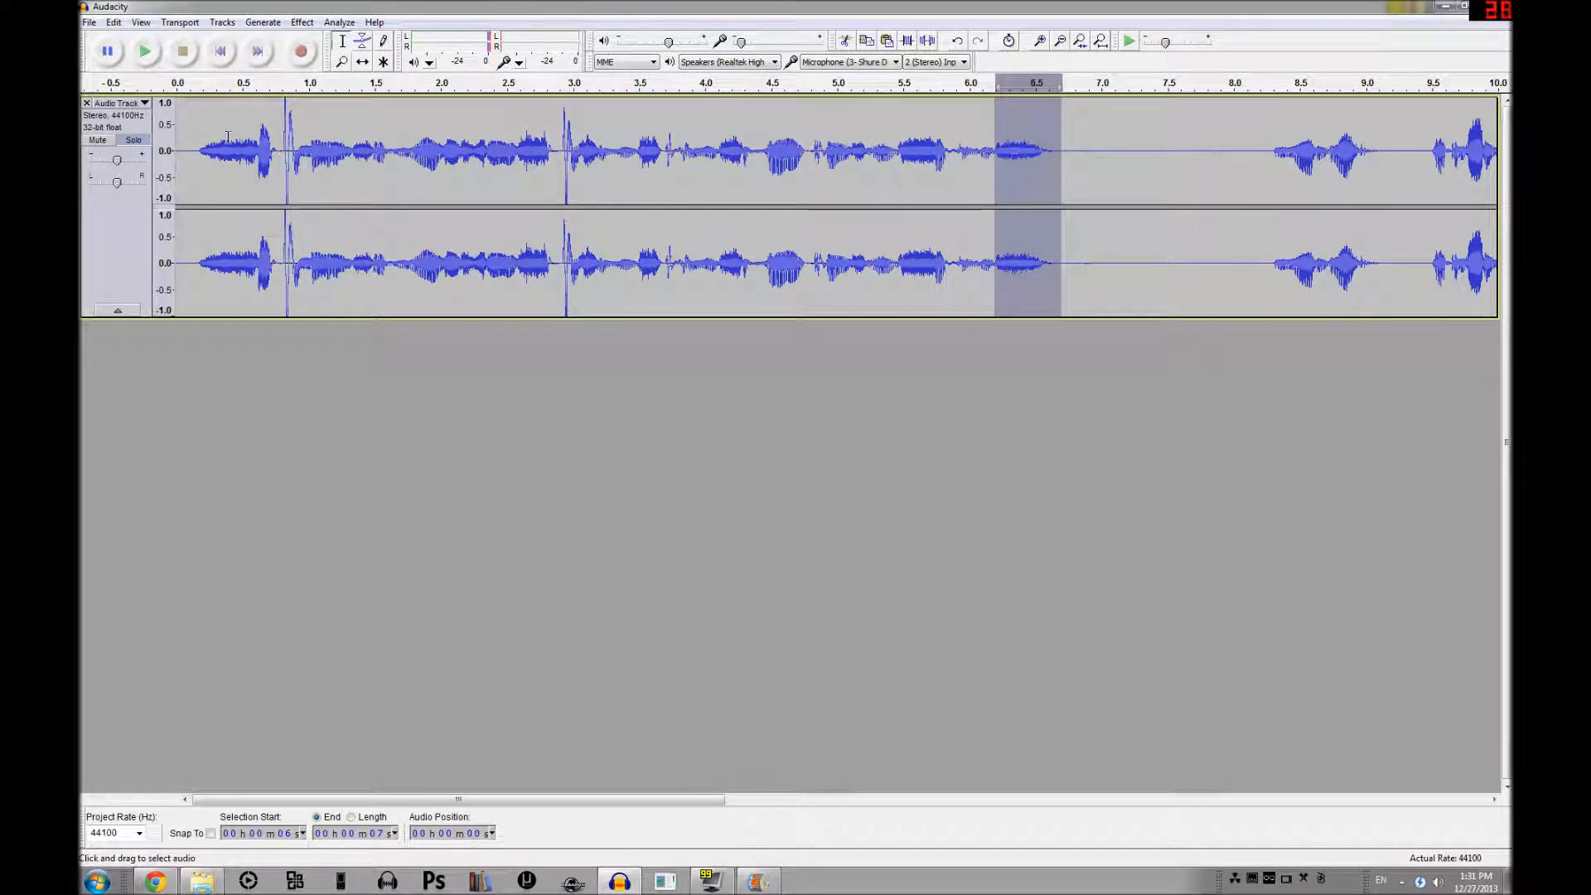
left_click_drag(192, 137, 1073, 192)
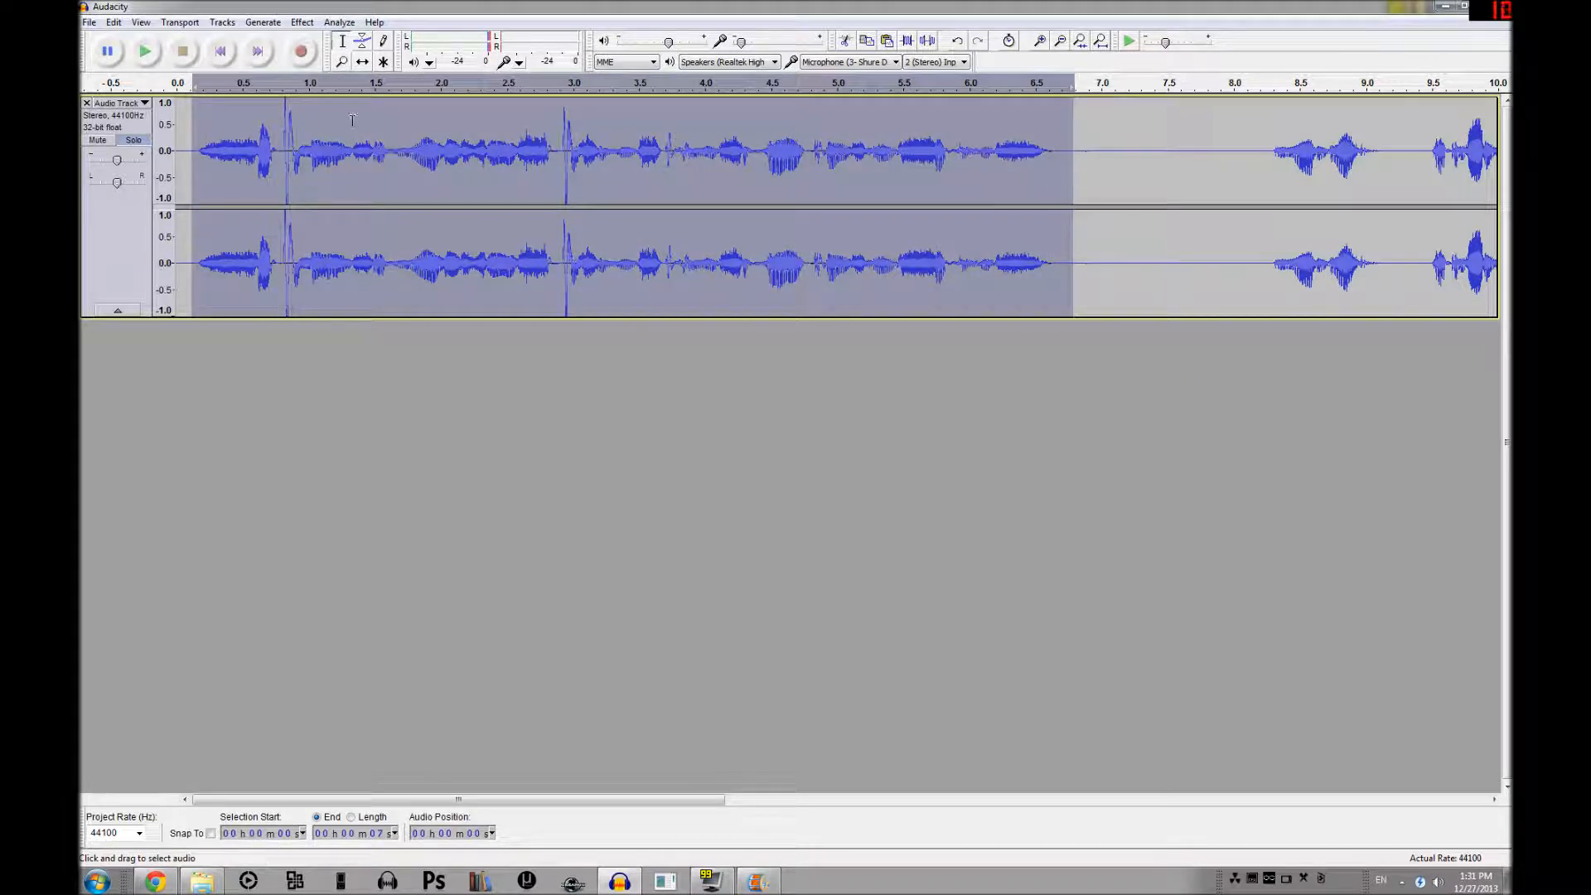
left_click(145, 53)
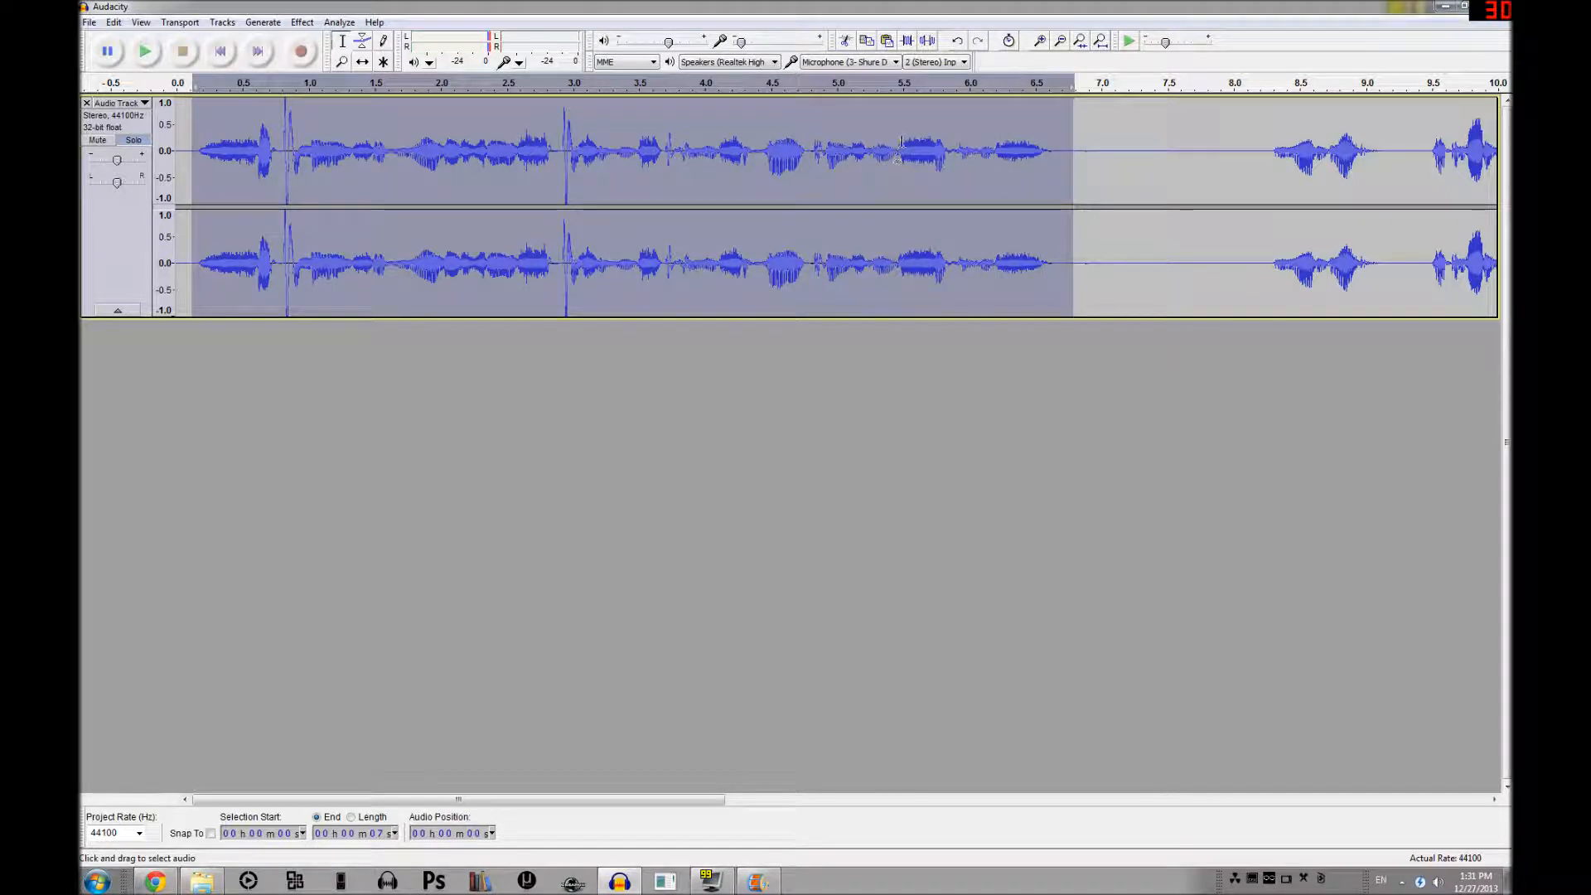
- Undo both Amplify reductions on the opening phrase
left_click_drag(807, 133, 1060, 148)
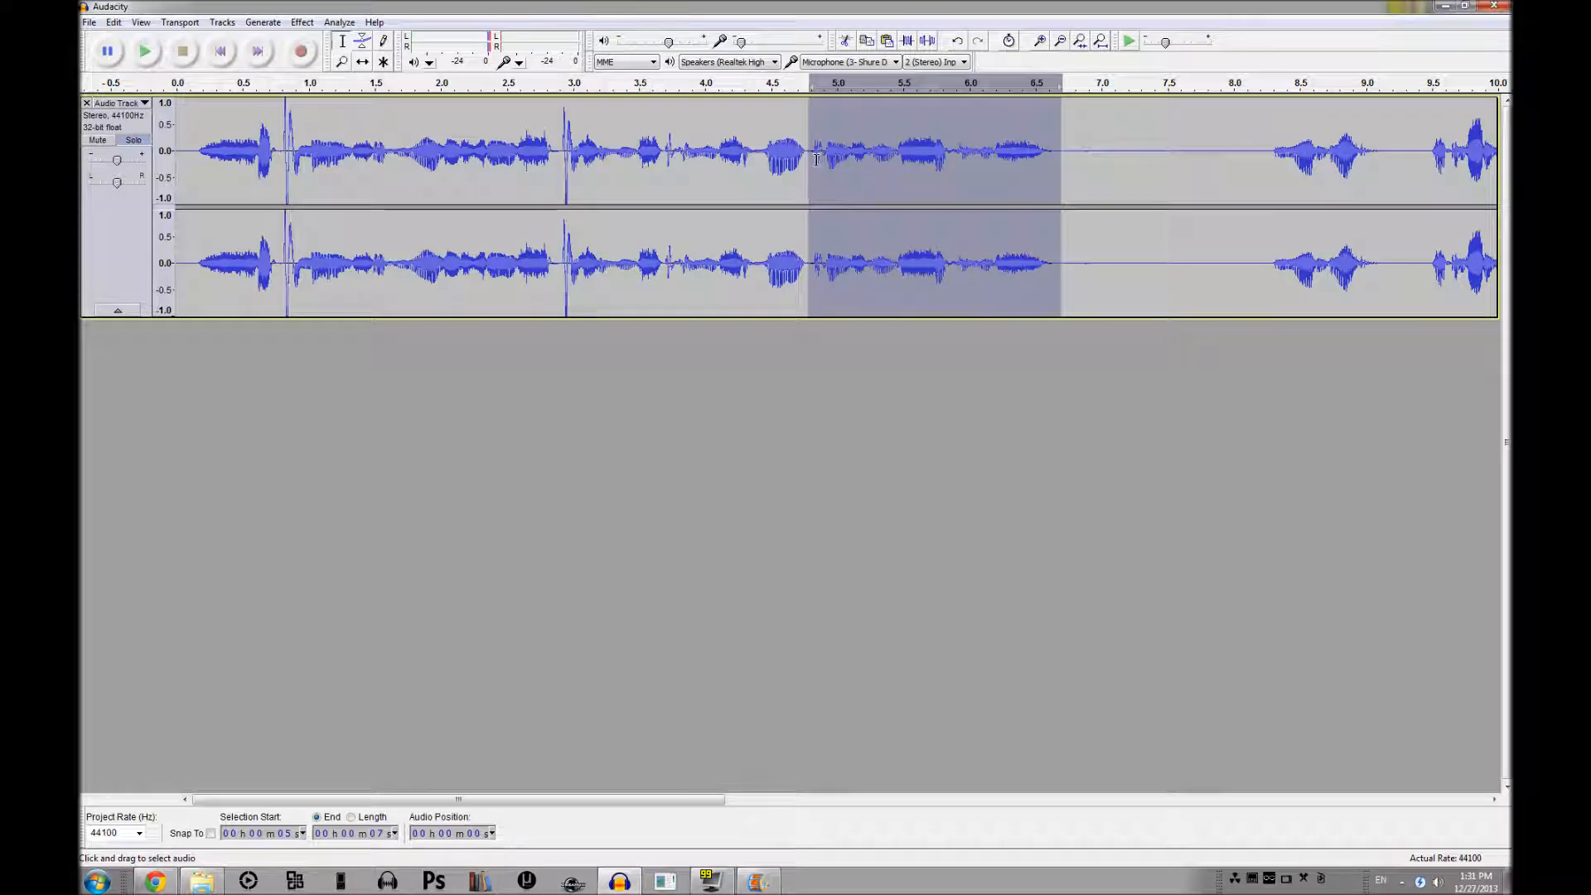
key("ctrl+z")
key("ctrl+z")
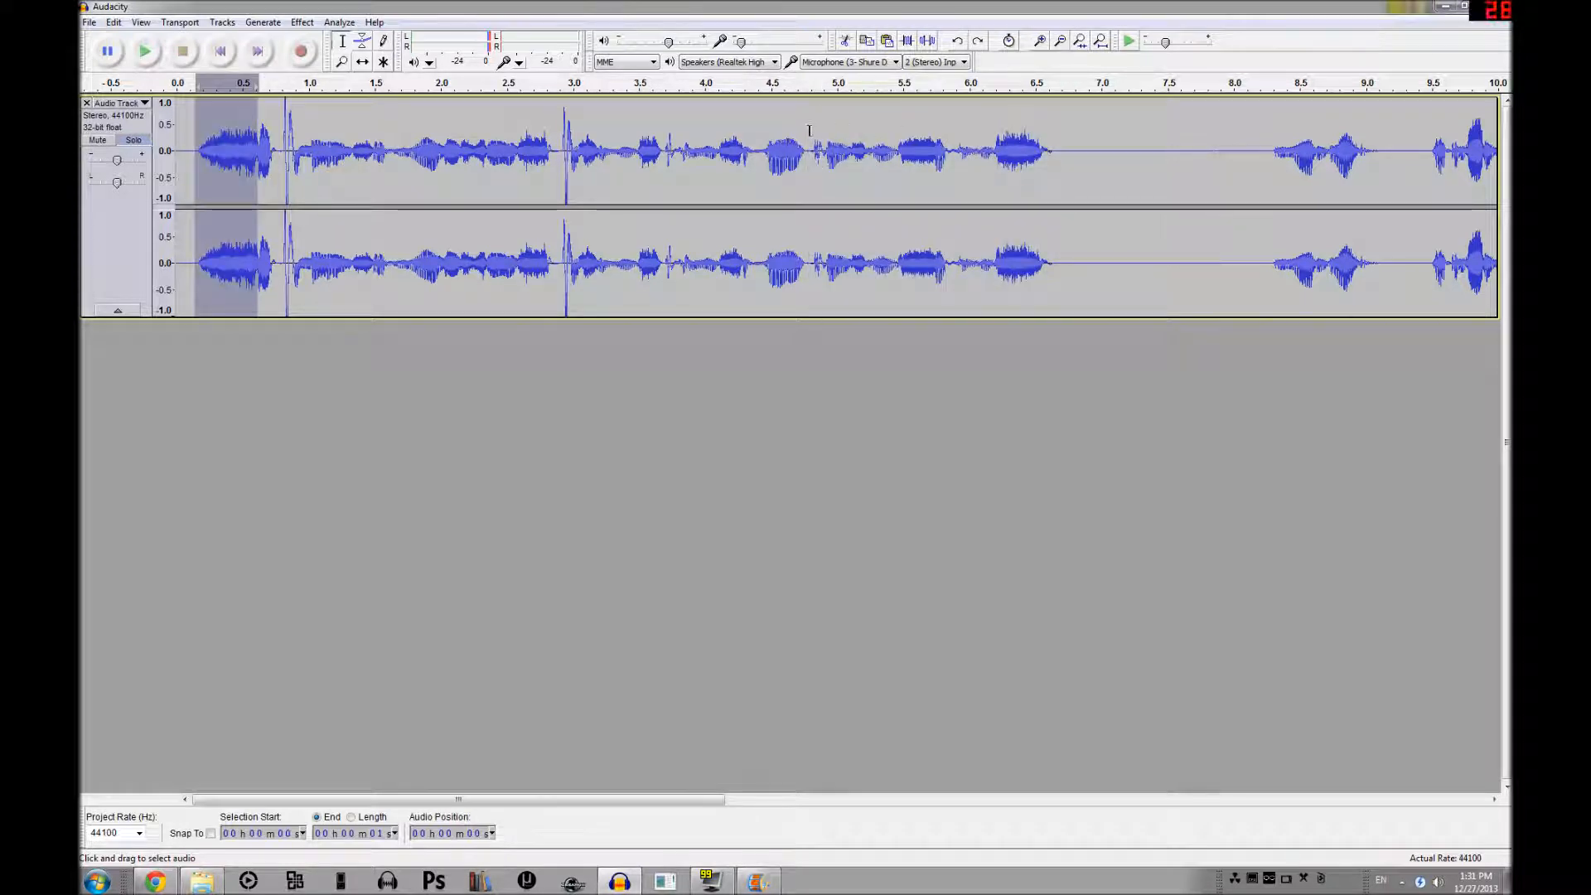
- Copy the end of the opening phrase, from about 4.8 s to 6.7 s, and paste it at about 7.0 s
left_click_drag(822, 133, 1067, 146)
left_click(1100, 146)
key("ctrl+v")
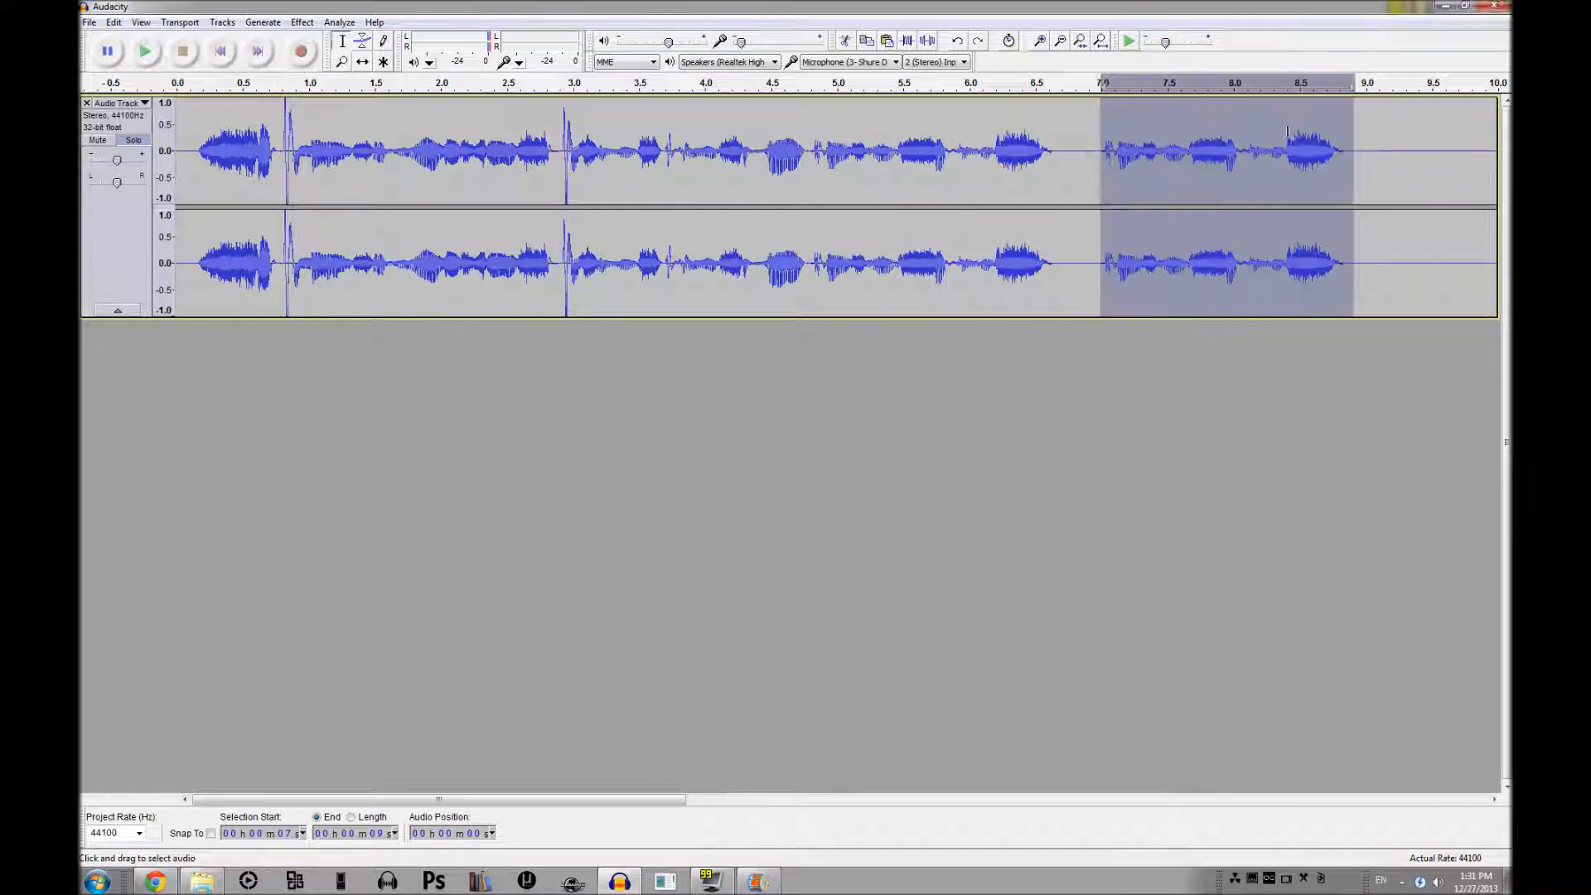
- Repeat the Amplify effect on the copy's final burst, about 8.4 s to 8.9 s, and play the original and copy together
left_click_drag(1287, 132, 1356, 135)
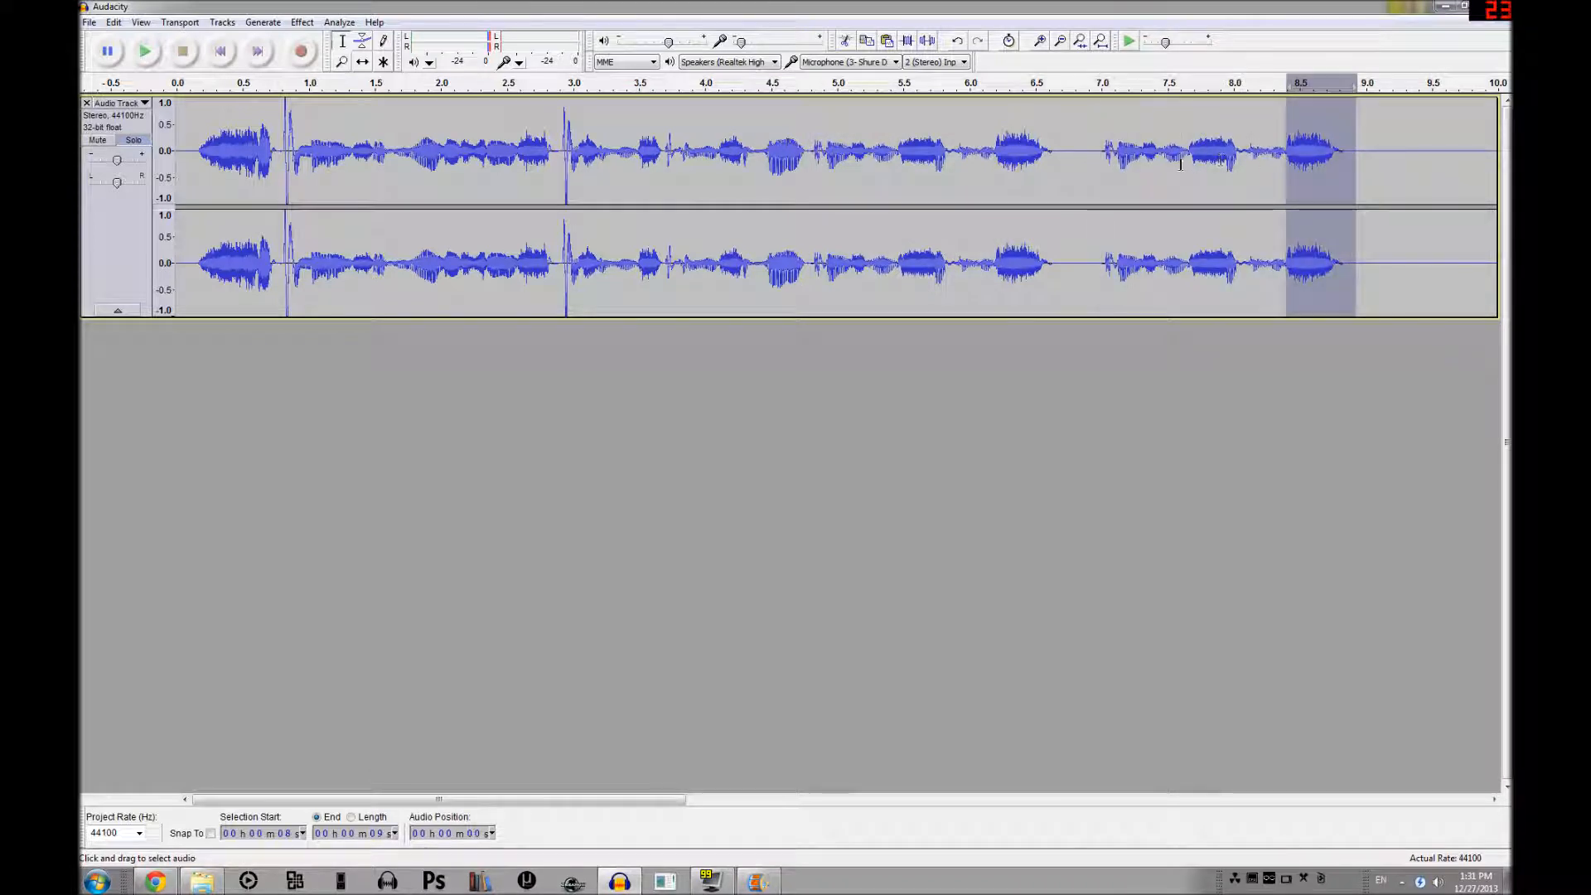
key("ctrl+r")
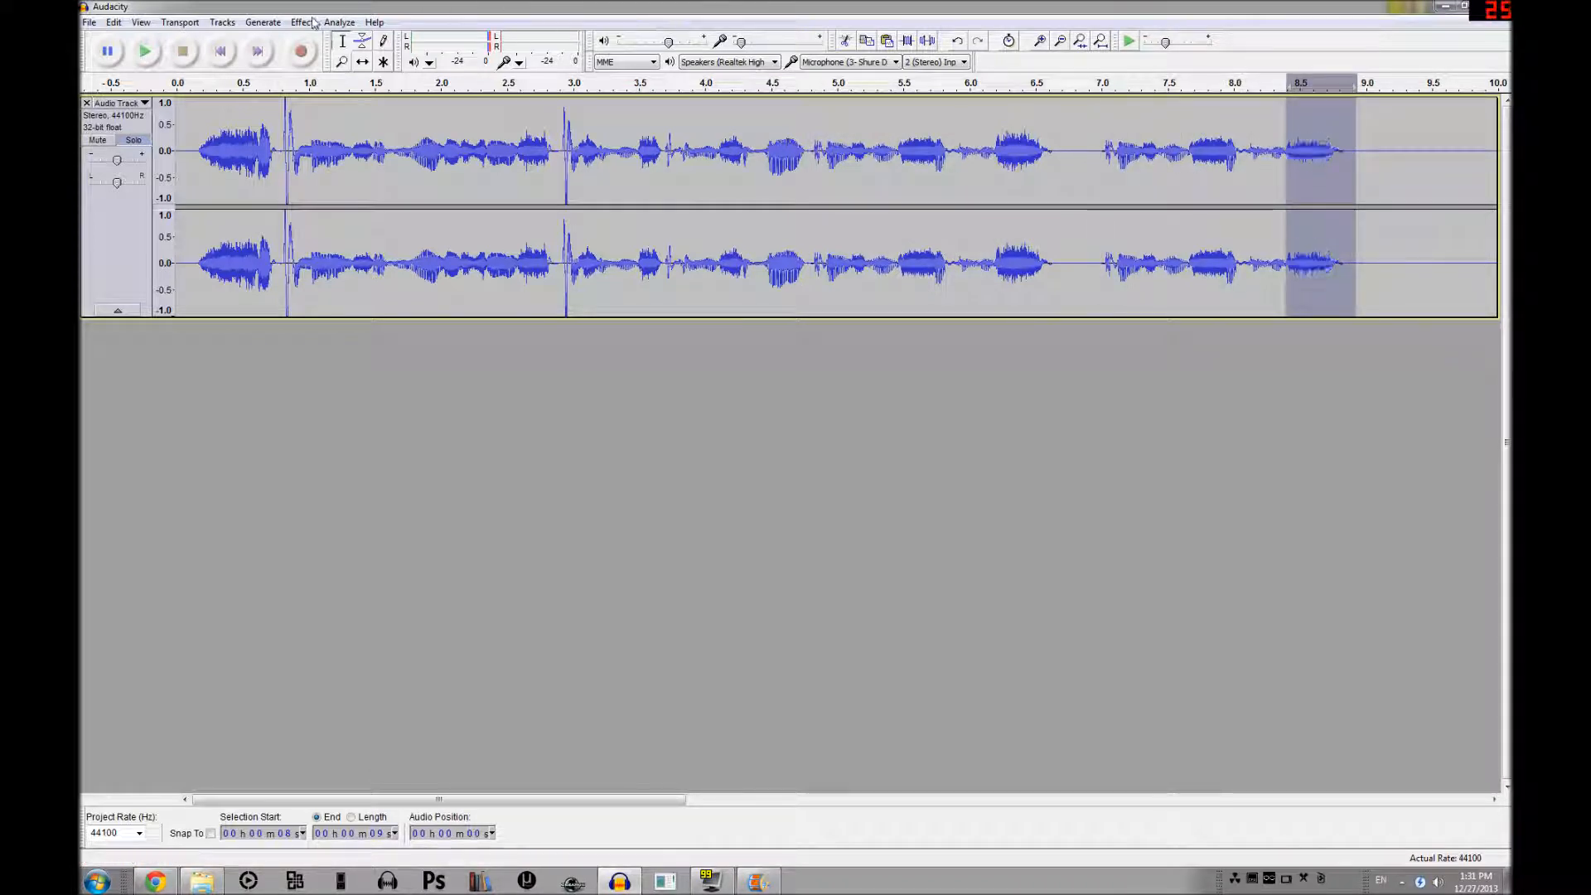
left_click_drag(808, 126, 1372, 131)
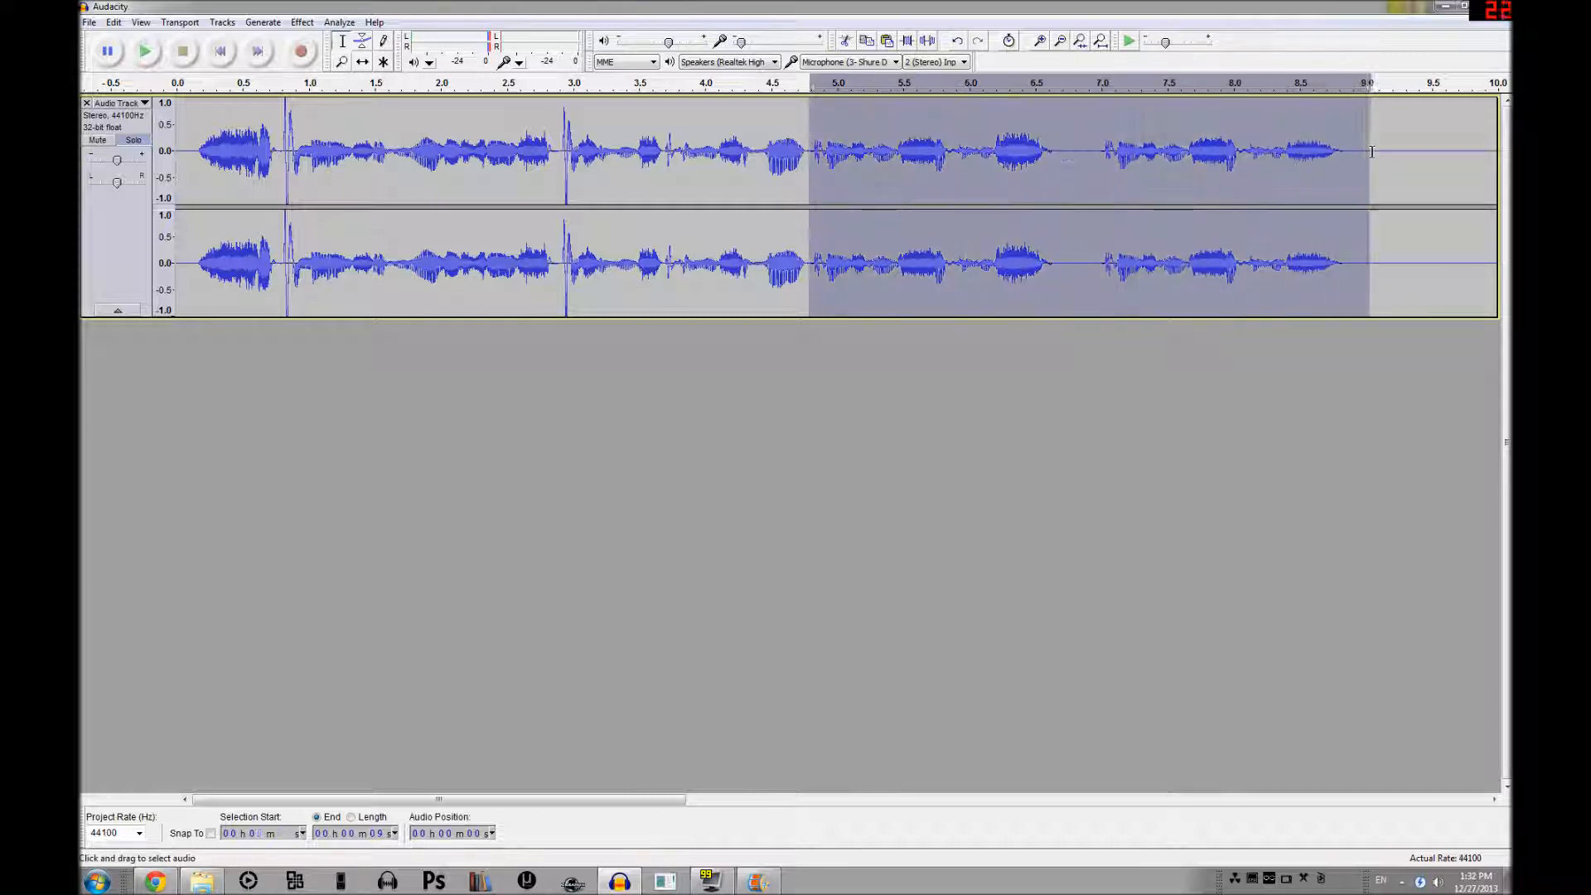
left_click(146, 52)
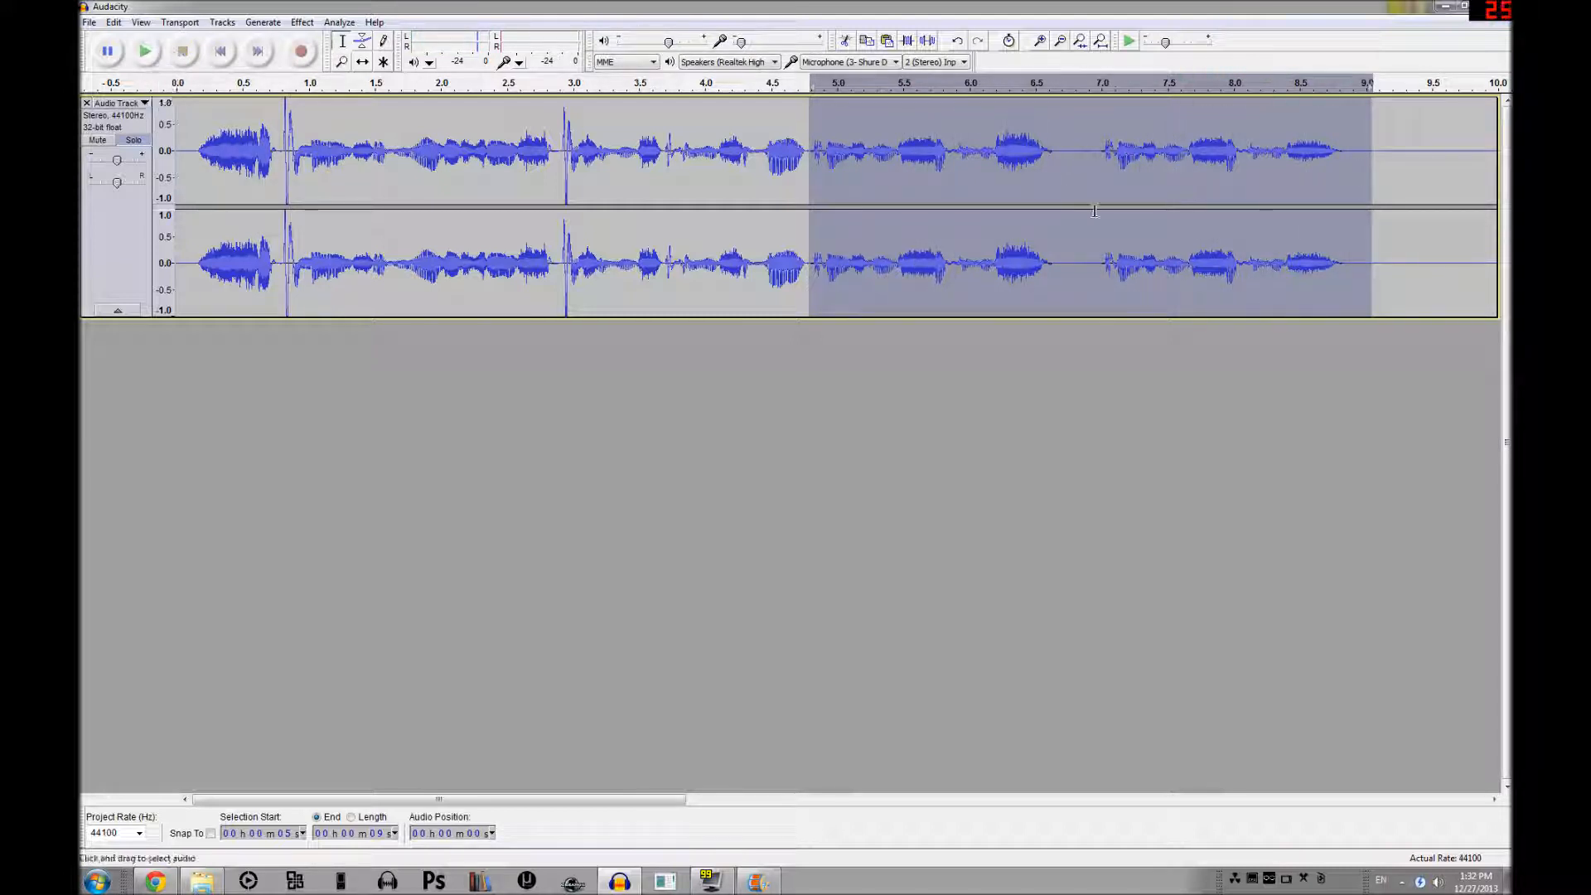
- Amplify the final burst of the pasted copy, from about 8.4 s to 8.9 s, by a further -3.8 dB
left_click_drag(1186, 137, 1224, 143)
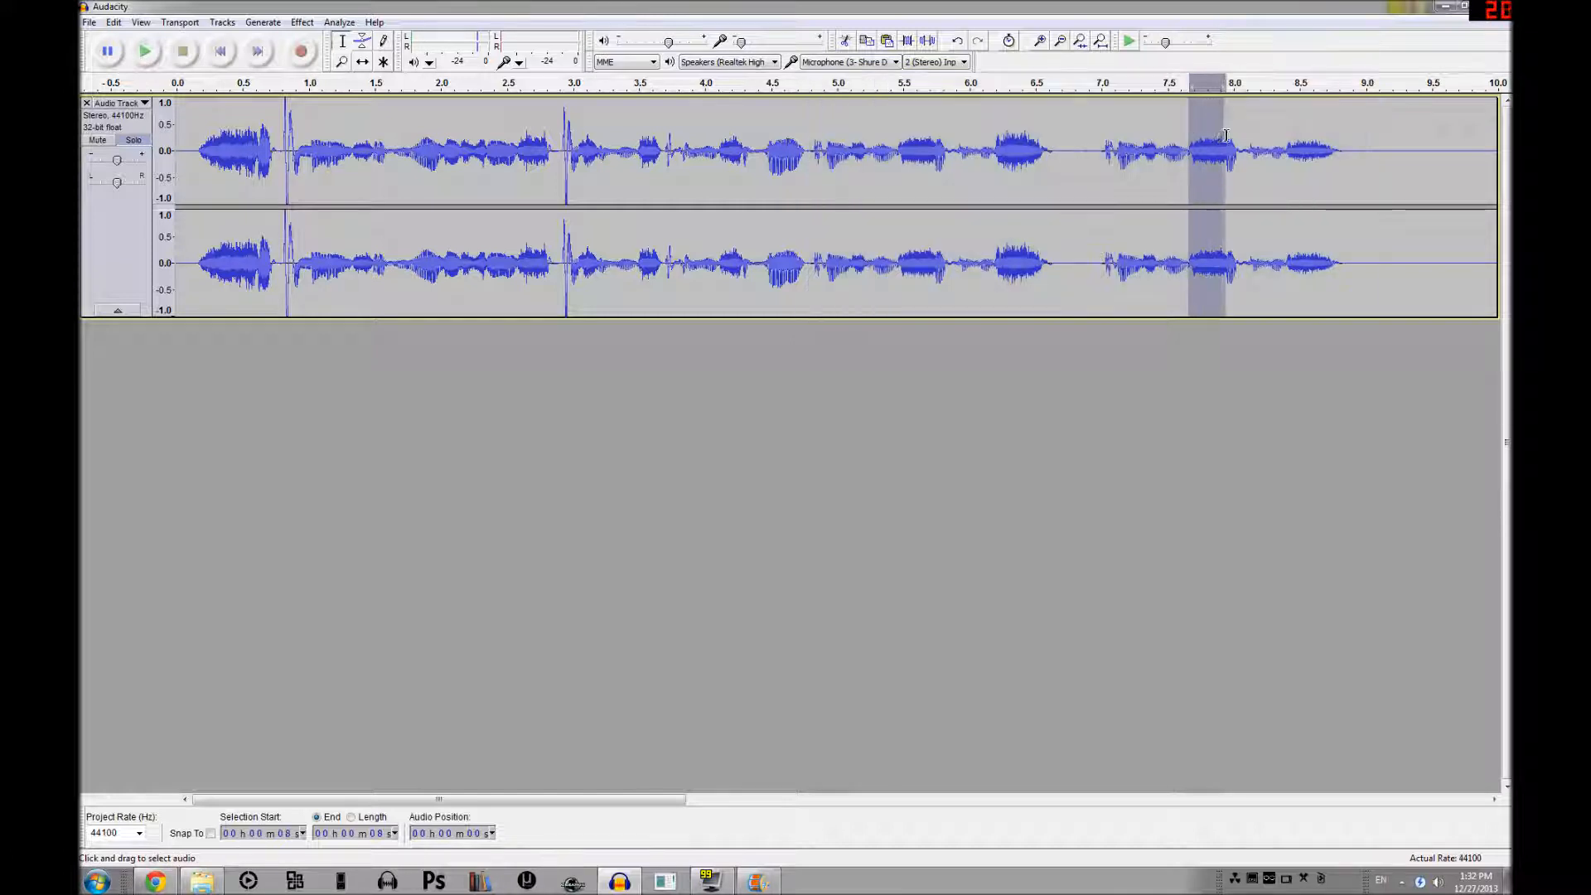
left_click_drag(1348, 142, 1285, 142)
left_click(306, 23)
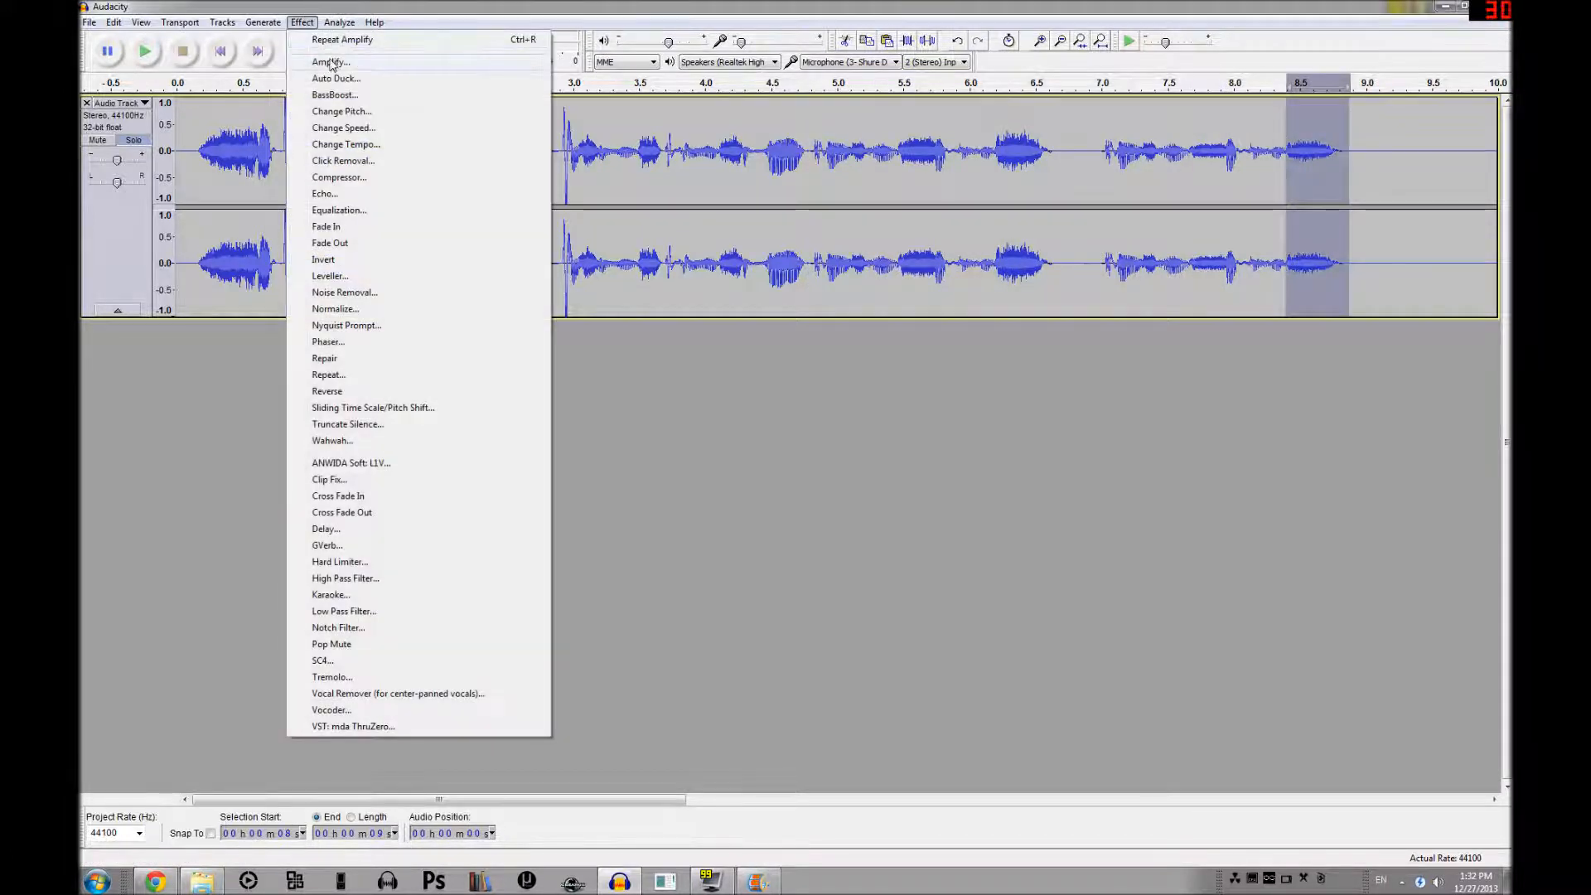
left_click(327, 56)
left_click_drag(823, 423, 791, 423)
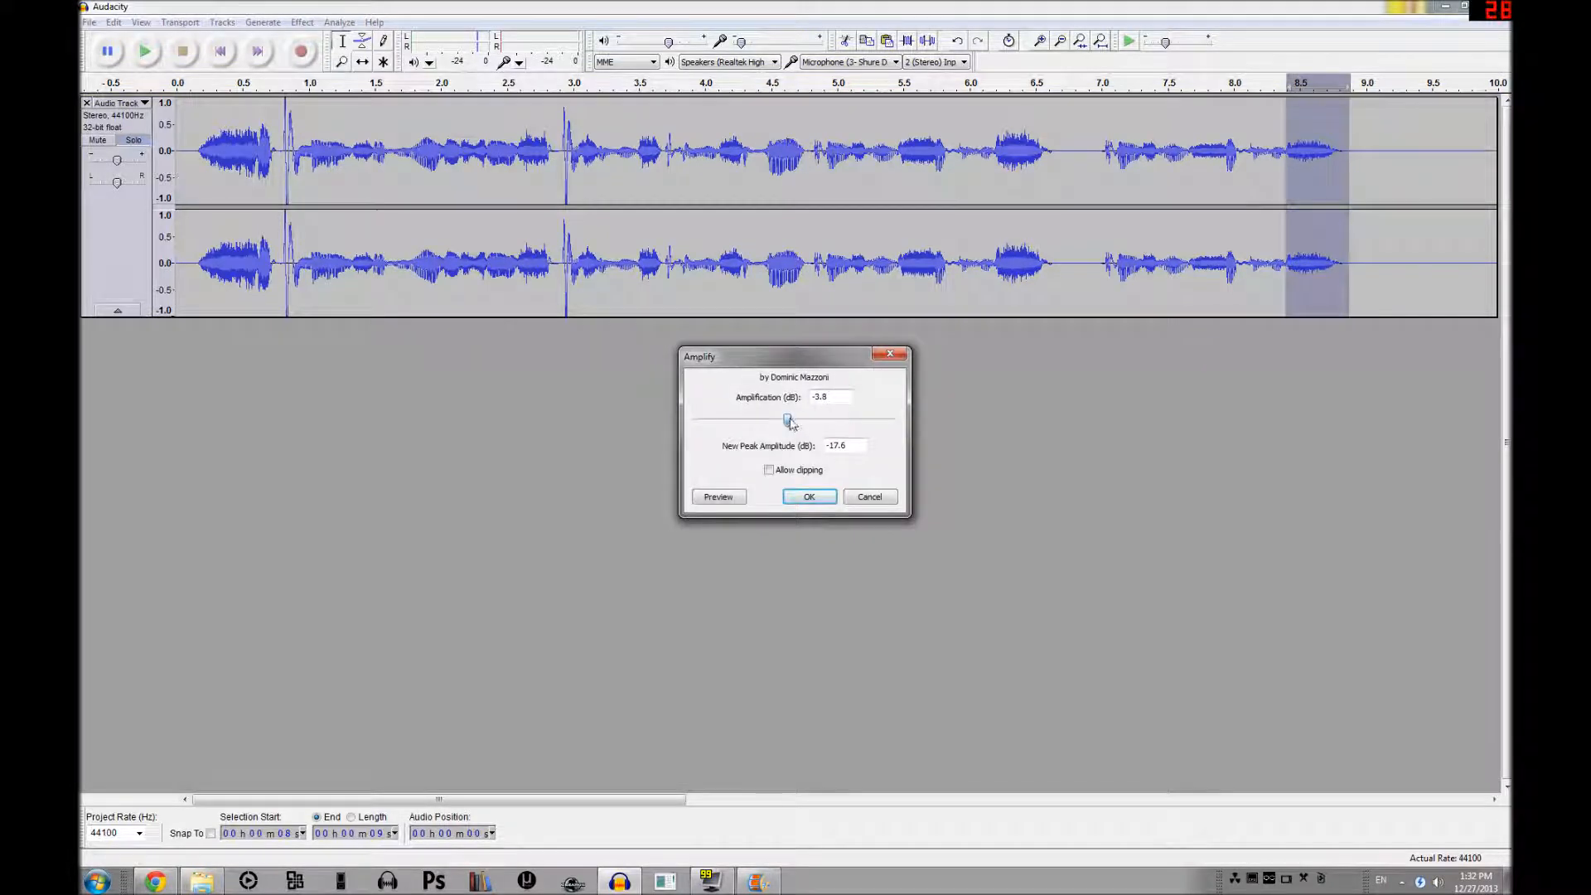
left_click(809, 497)
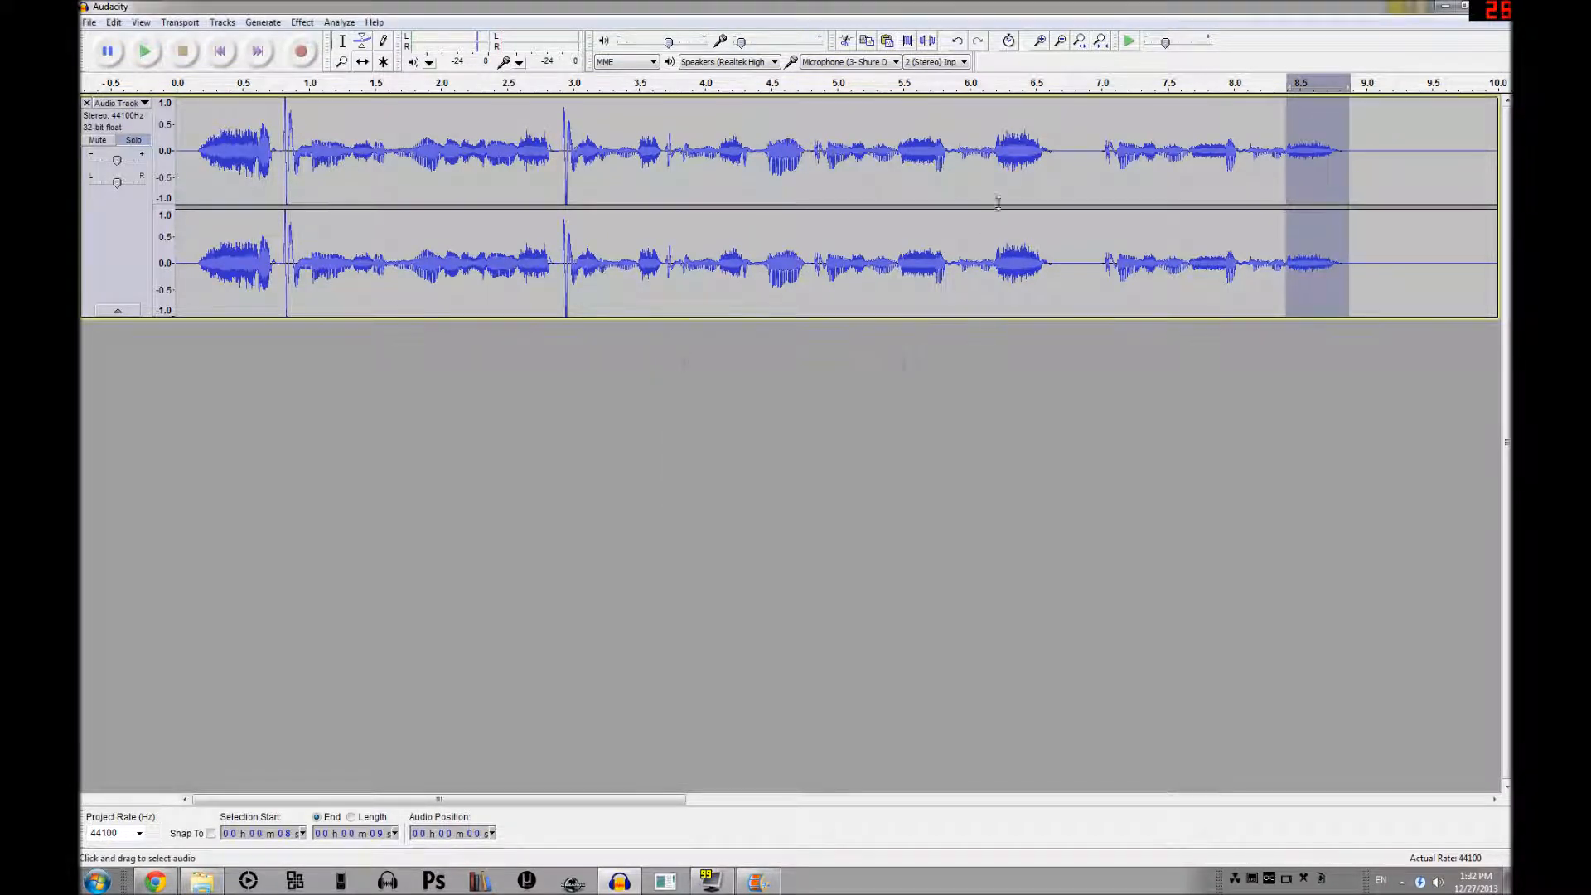
- Play back from about 4.8 s to compare the original phrase ending with the reduced copy
left_click(815, 152)
left_click(145, 53)
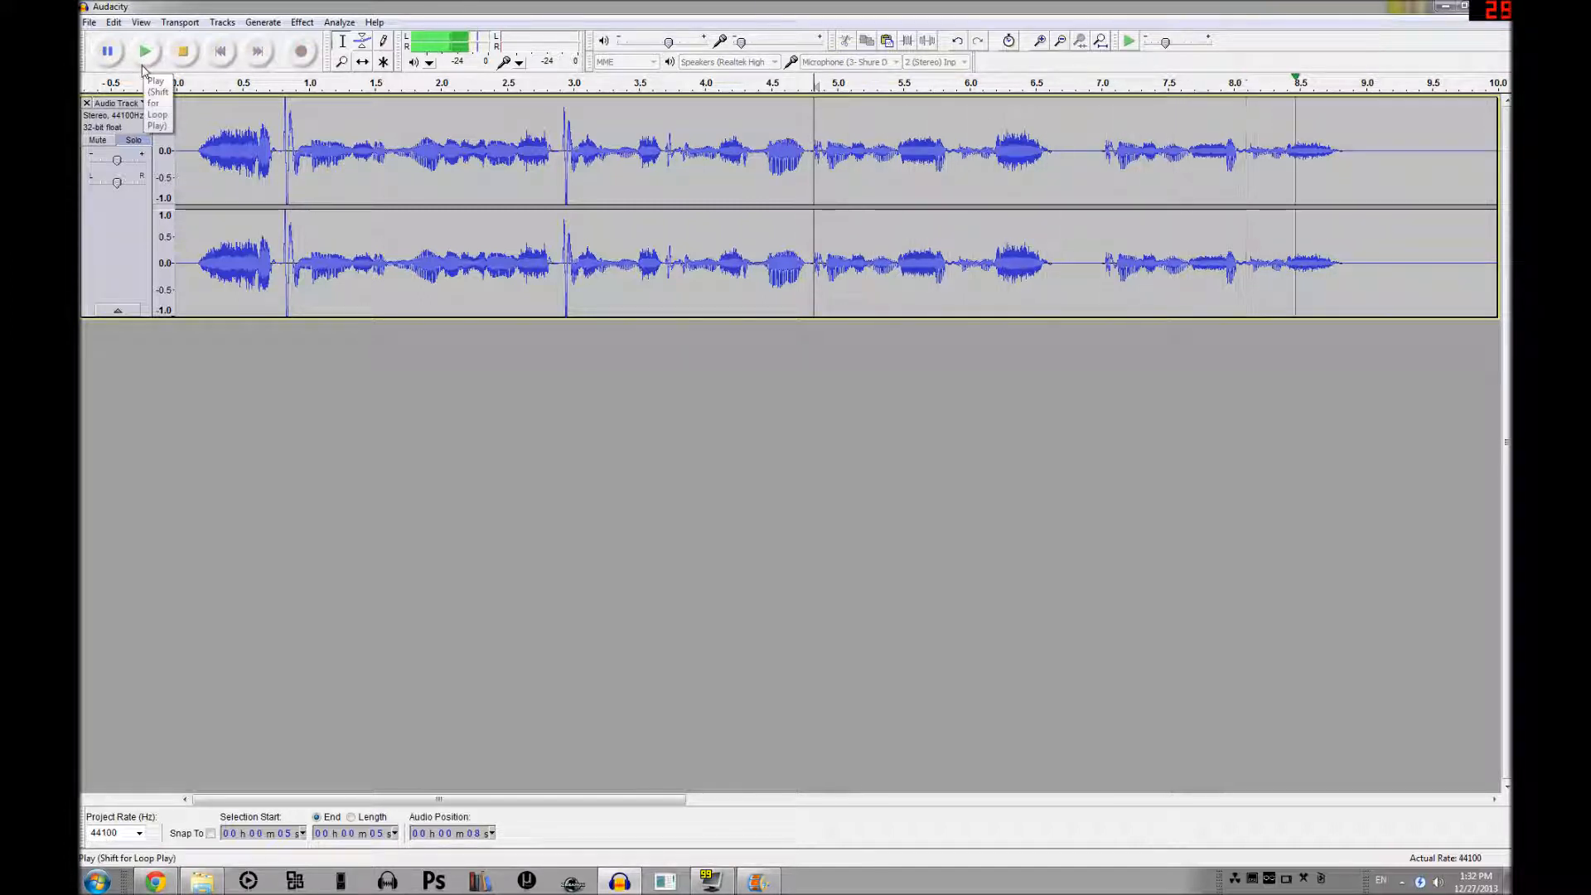
left_click(183, 55)
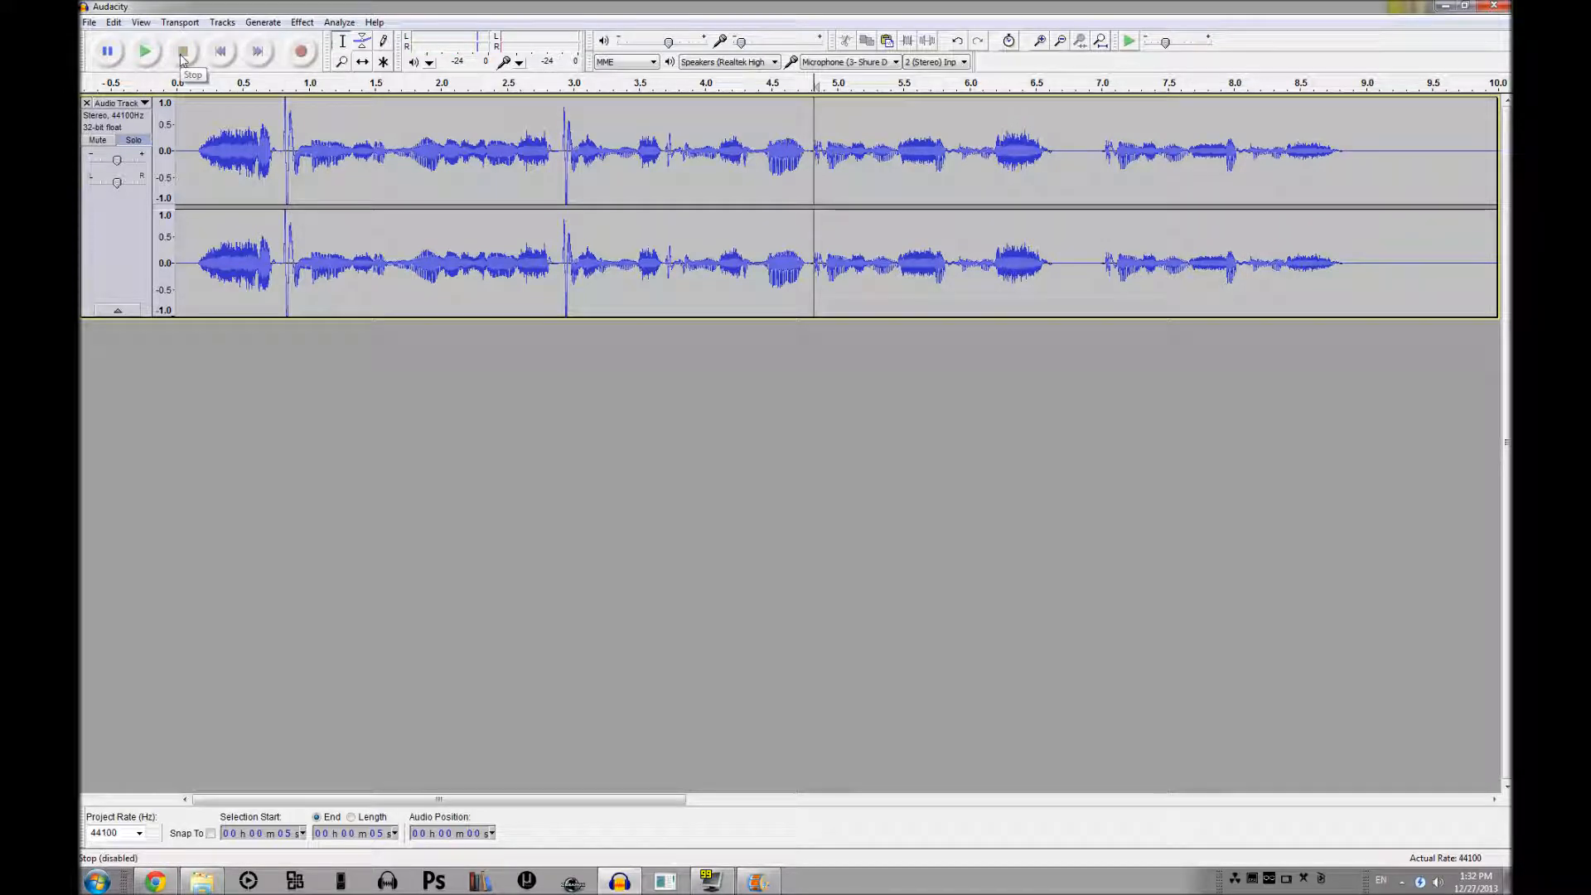
- Delete the pasted copy by removing the audio from about 6.8 s to 9.0 s
key("ctrl+3")
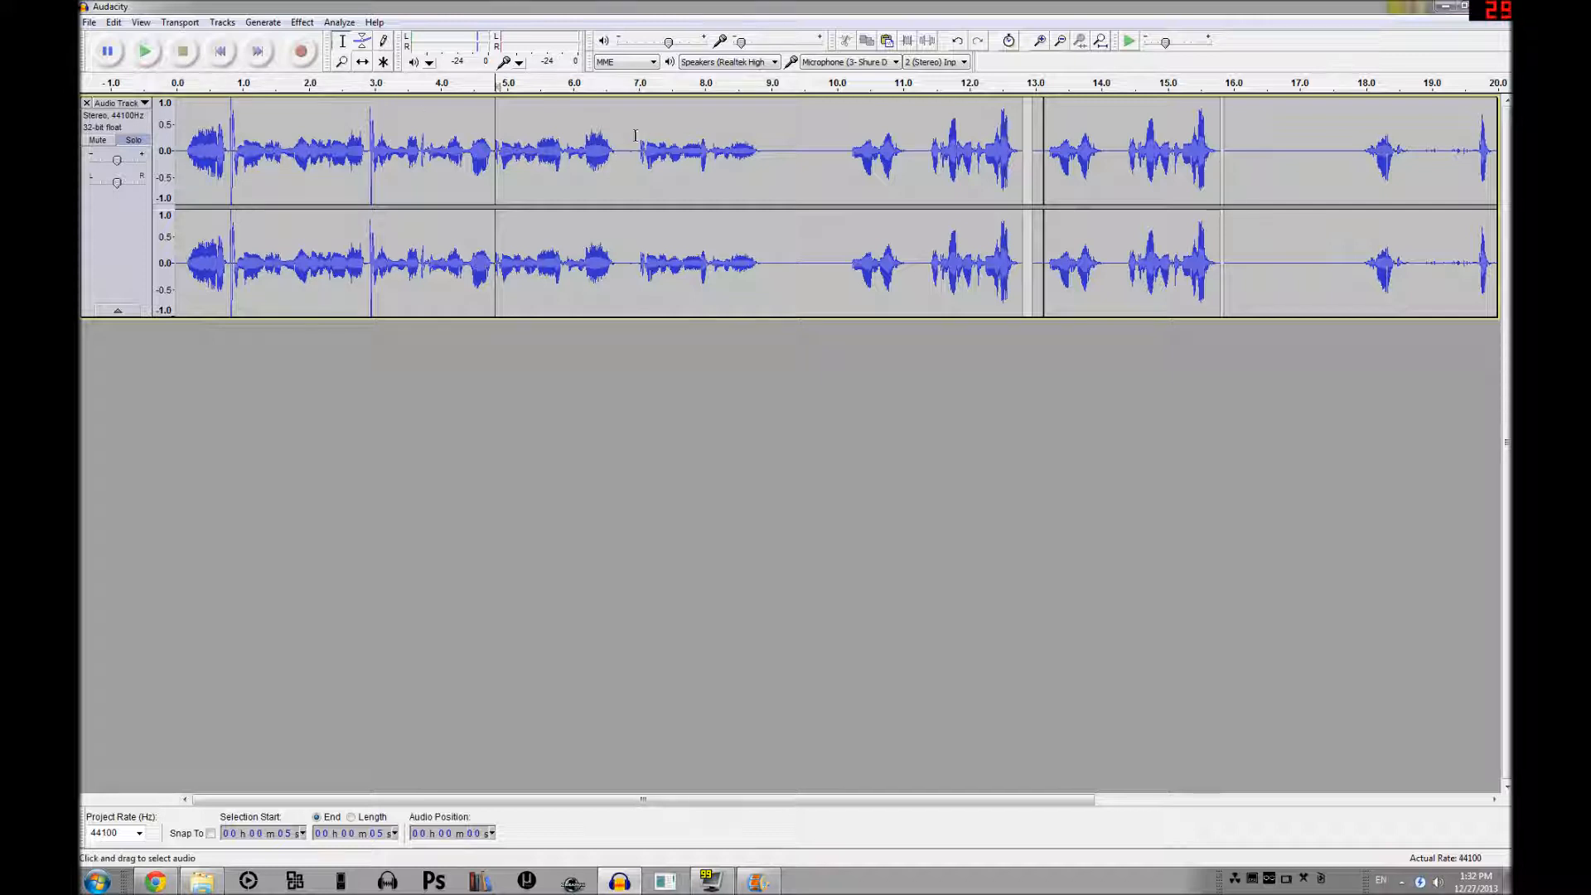
left_click_drag(626, 135, 772, 149)
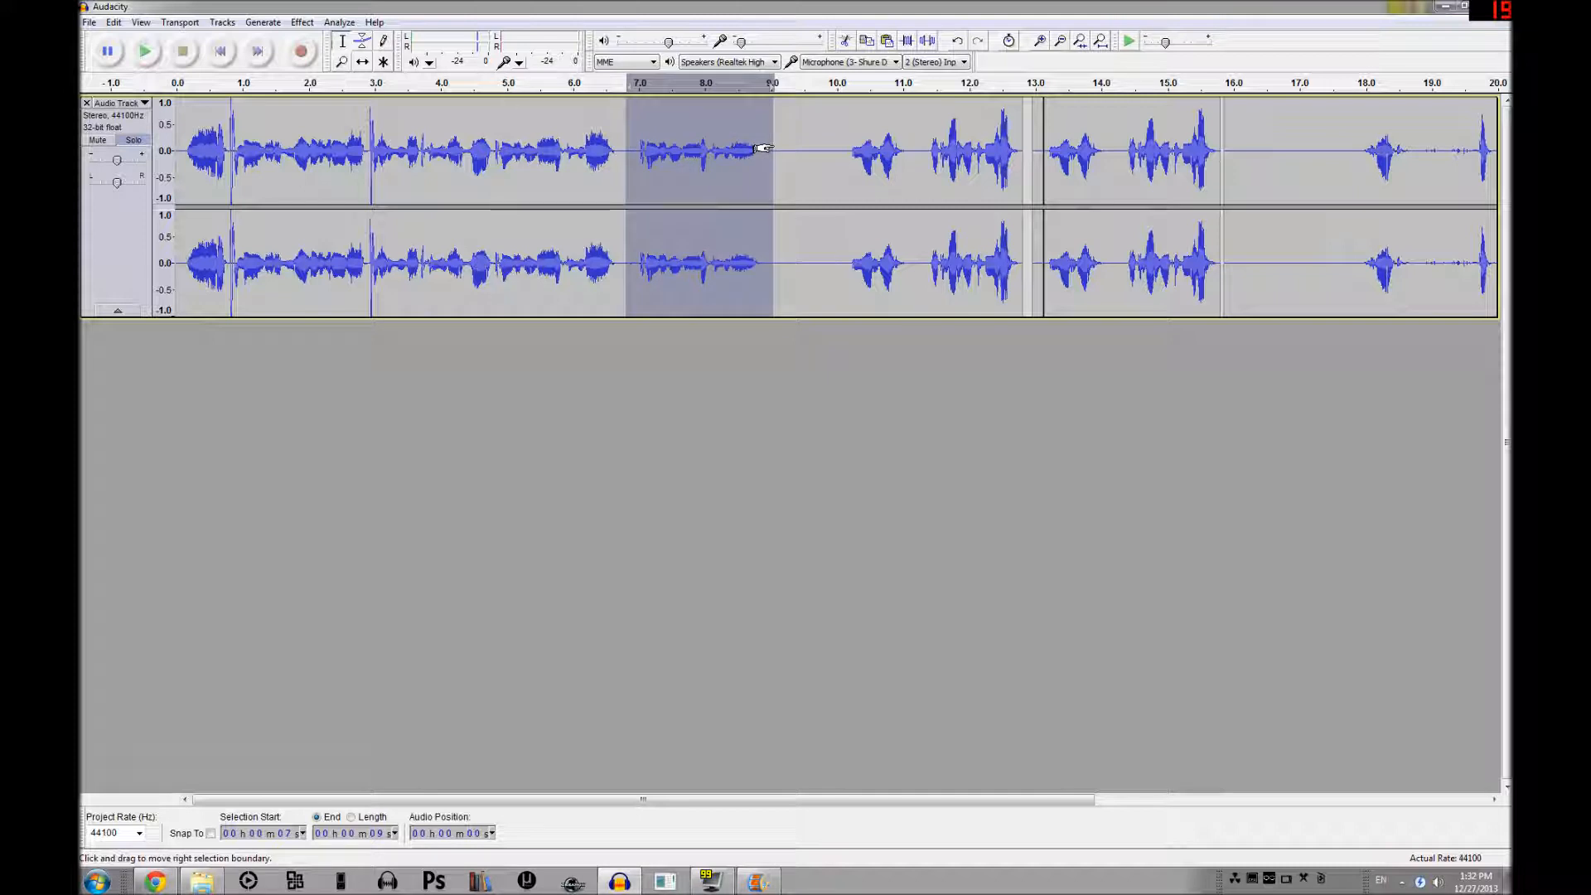
key("Delete")
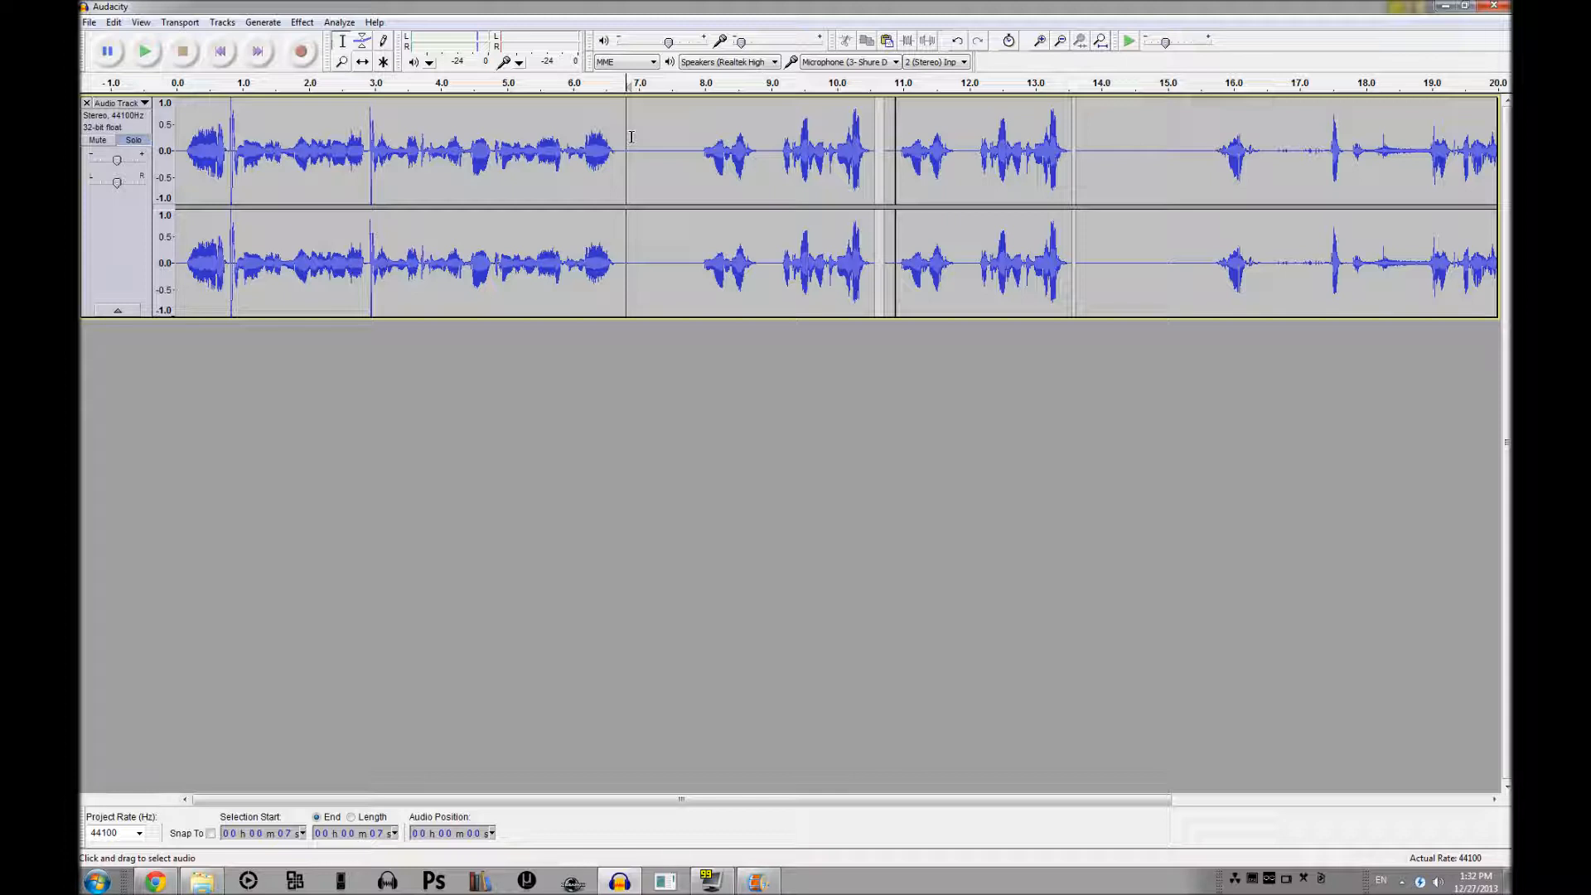
- Apply Equalization to the opening phrase, from 0 to about 6.9 s, using a flattened curve raised about 9 dB above roughly 5000 Hz
left_click_drag(631, 136, 174, 137)
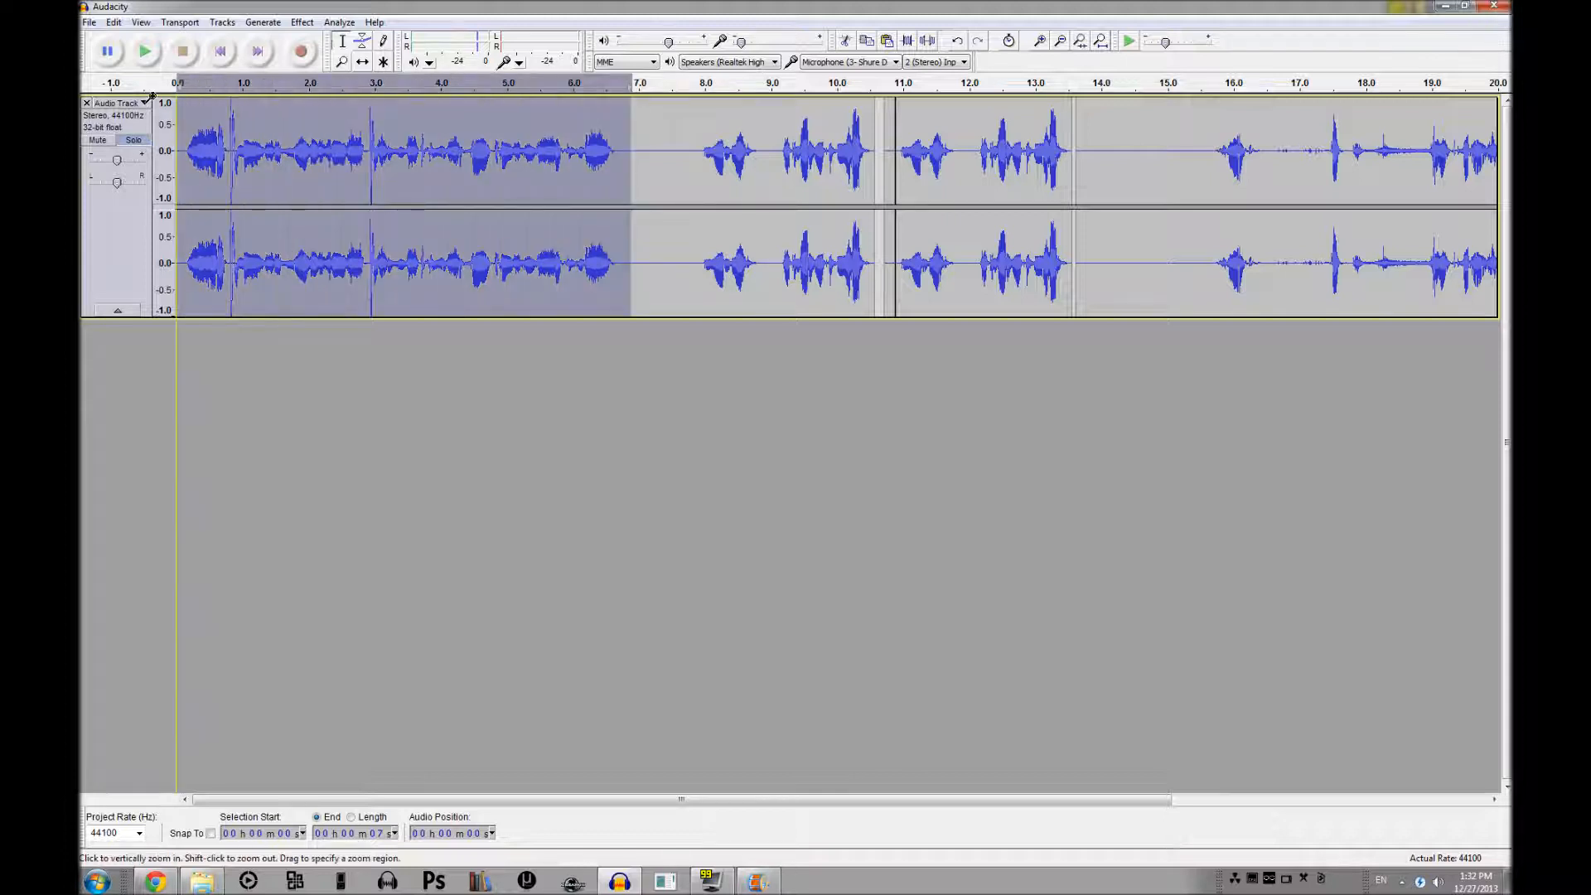
key("ctrl+1")
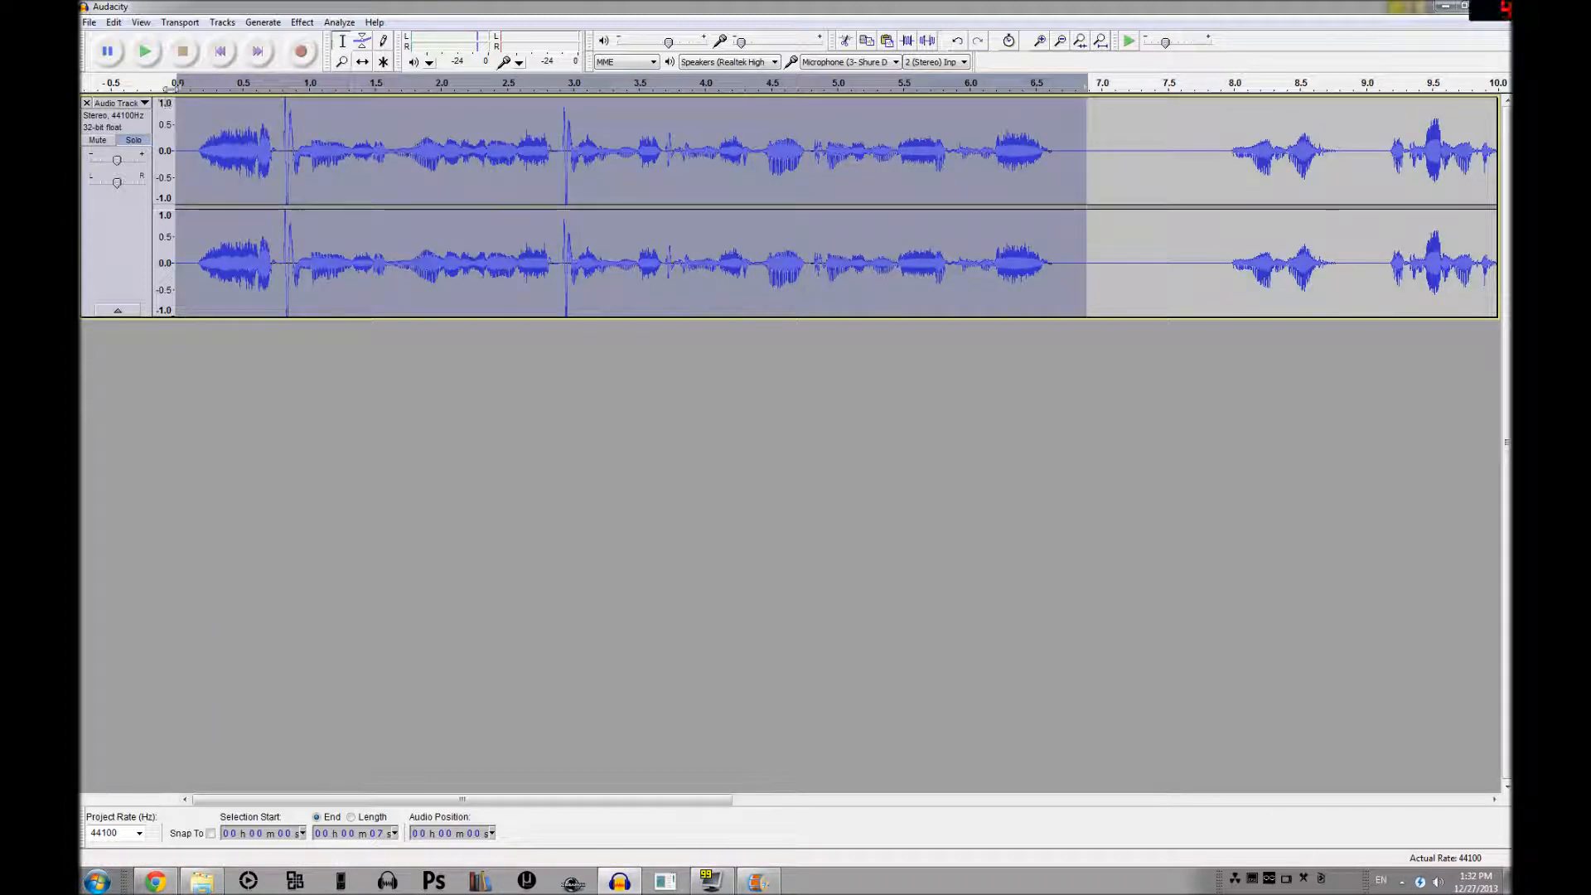
left_click(303, 28)
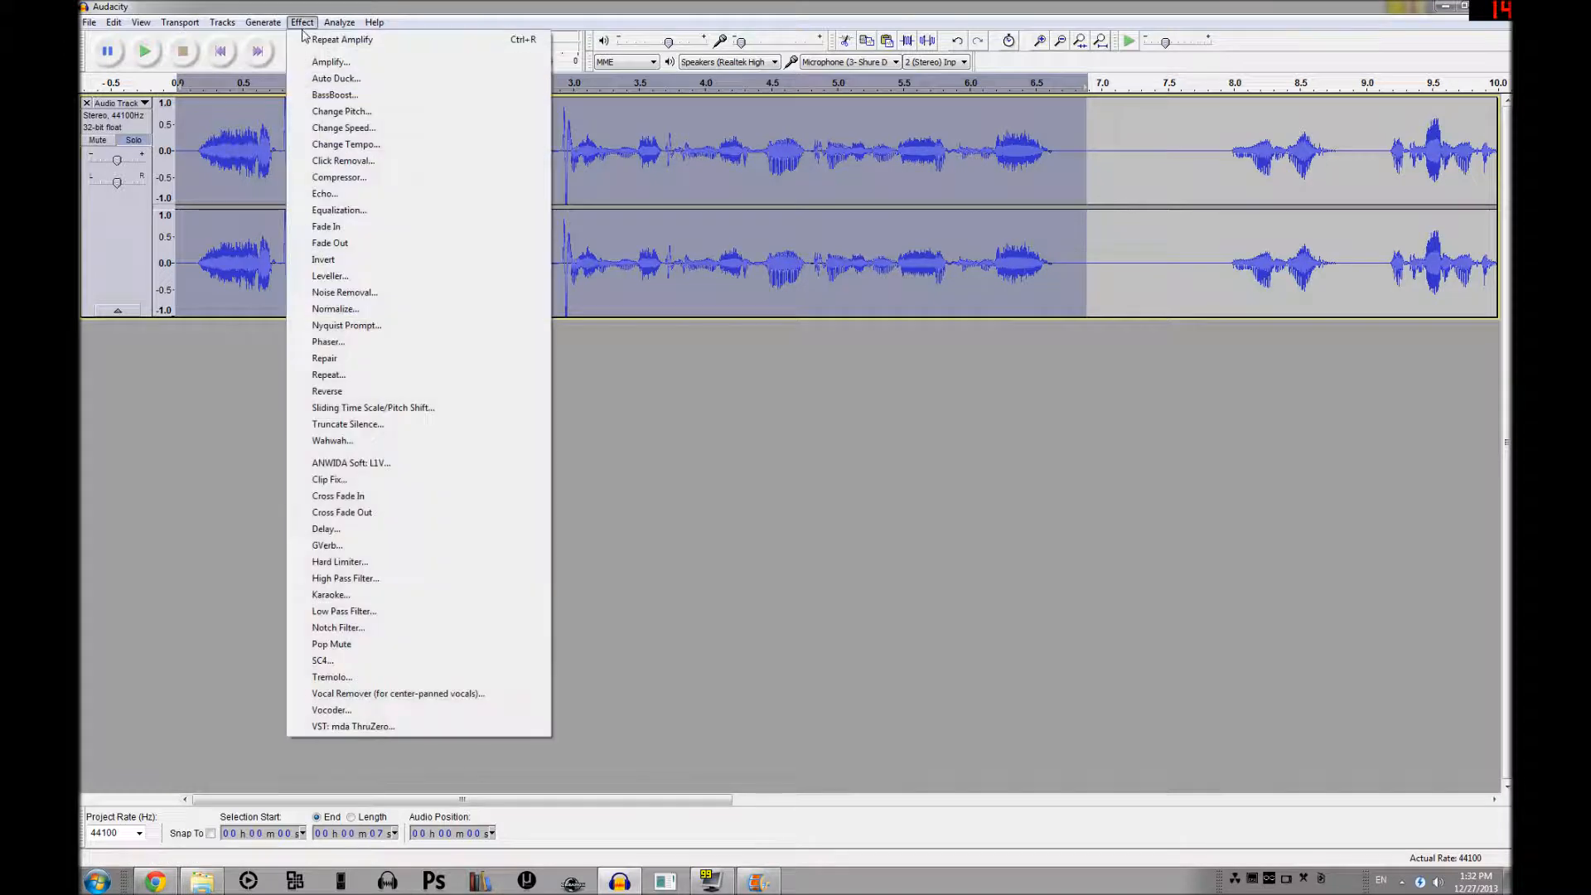
left_click(439, 210)
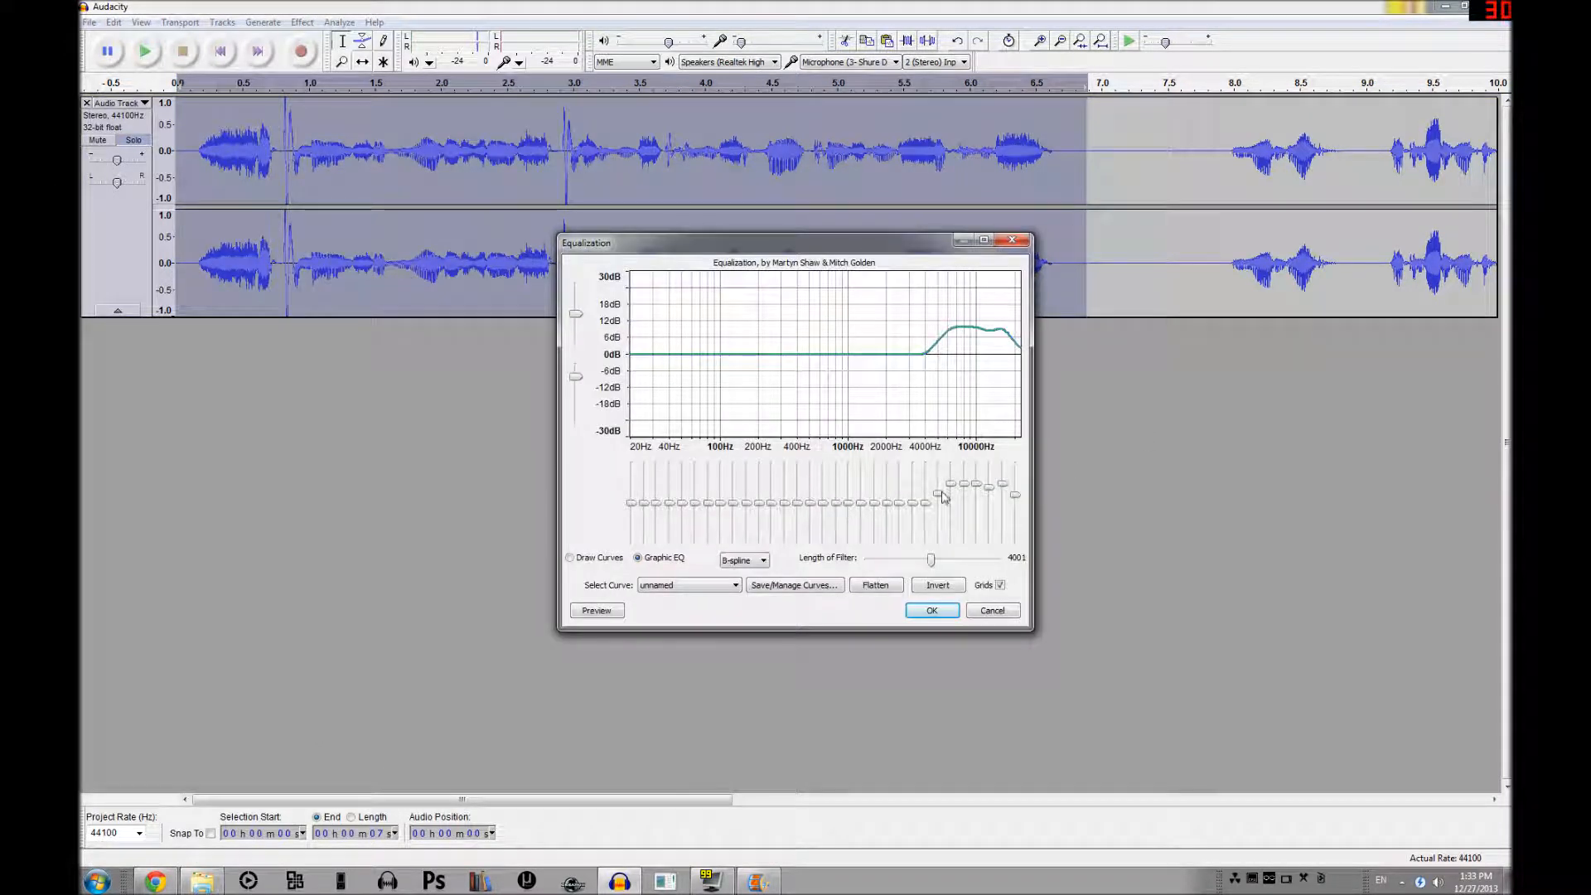
left_click(870, 586)
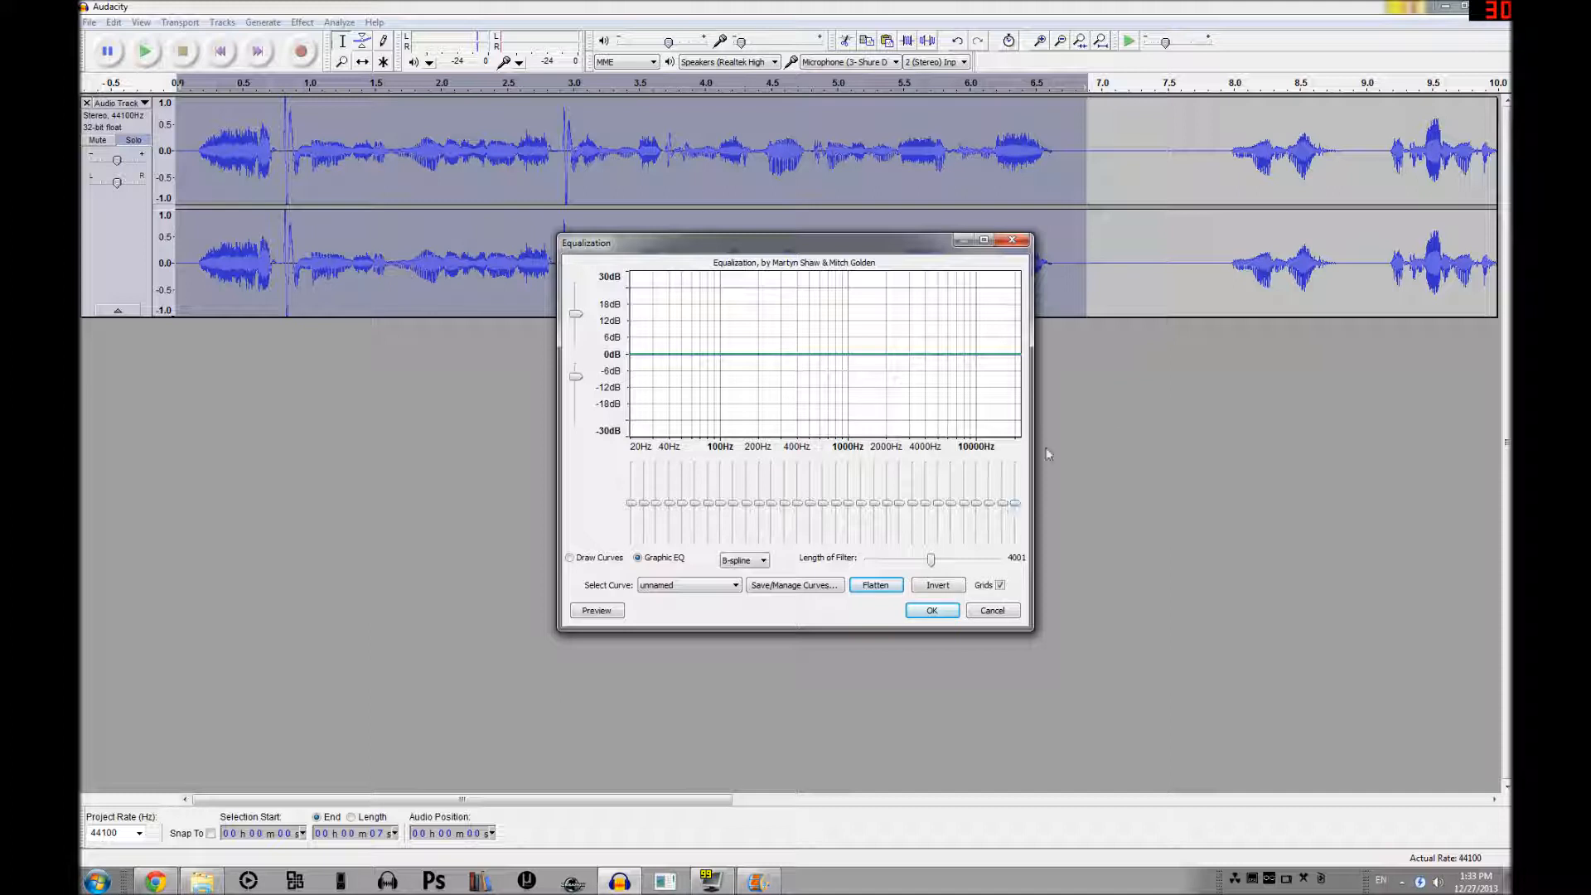
left_click_drag(1015, 503, 953, 486)
left_click_drag(939, 499, 979, 487)
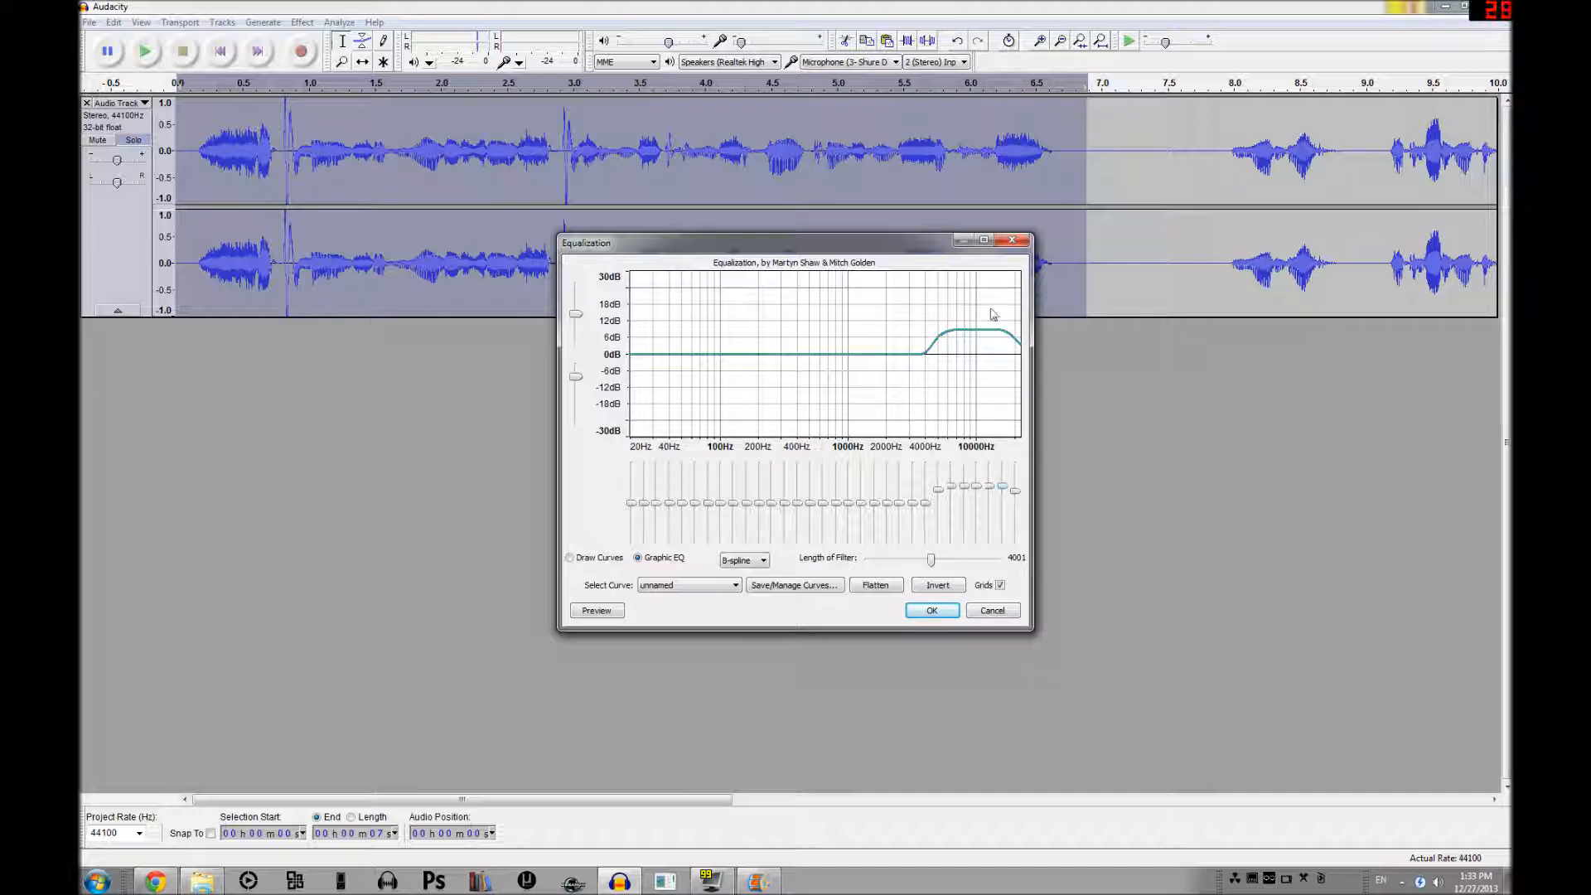
left_click(931, 612)
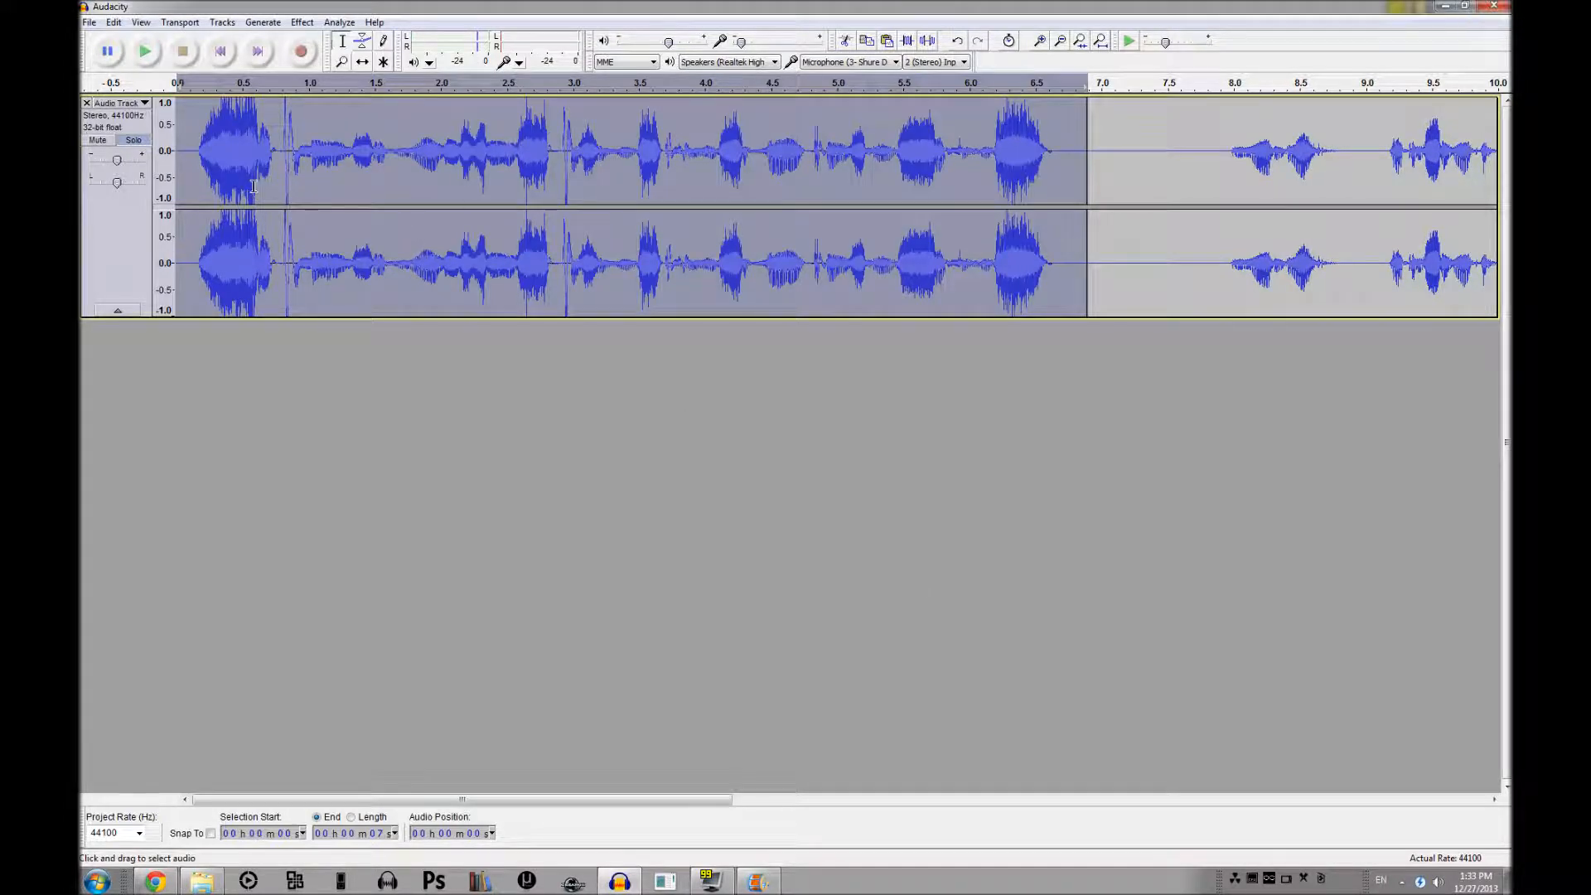
- Play back the equalized opening phrase, from about 0.1 s to 6.7 s
left_click_drag(256, 175, 160, 173)
left_click_drag(1069, 116, 193, 116)
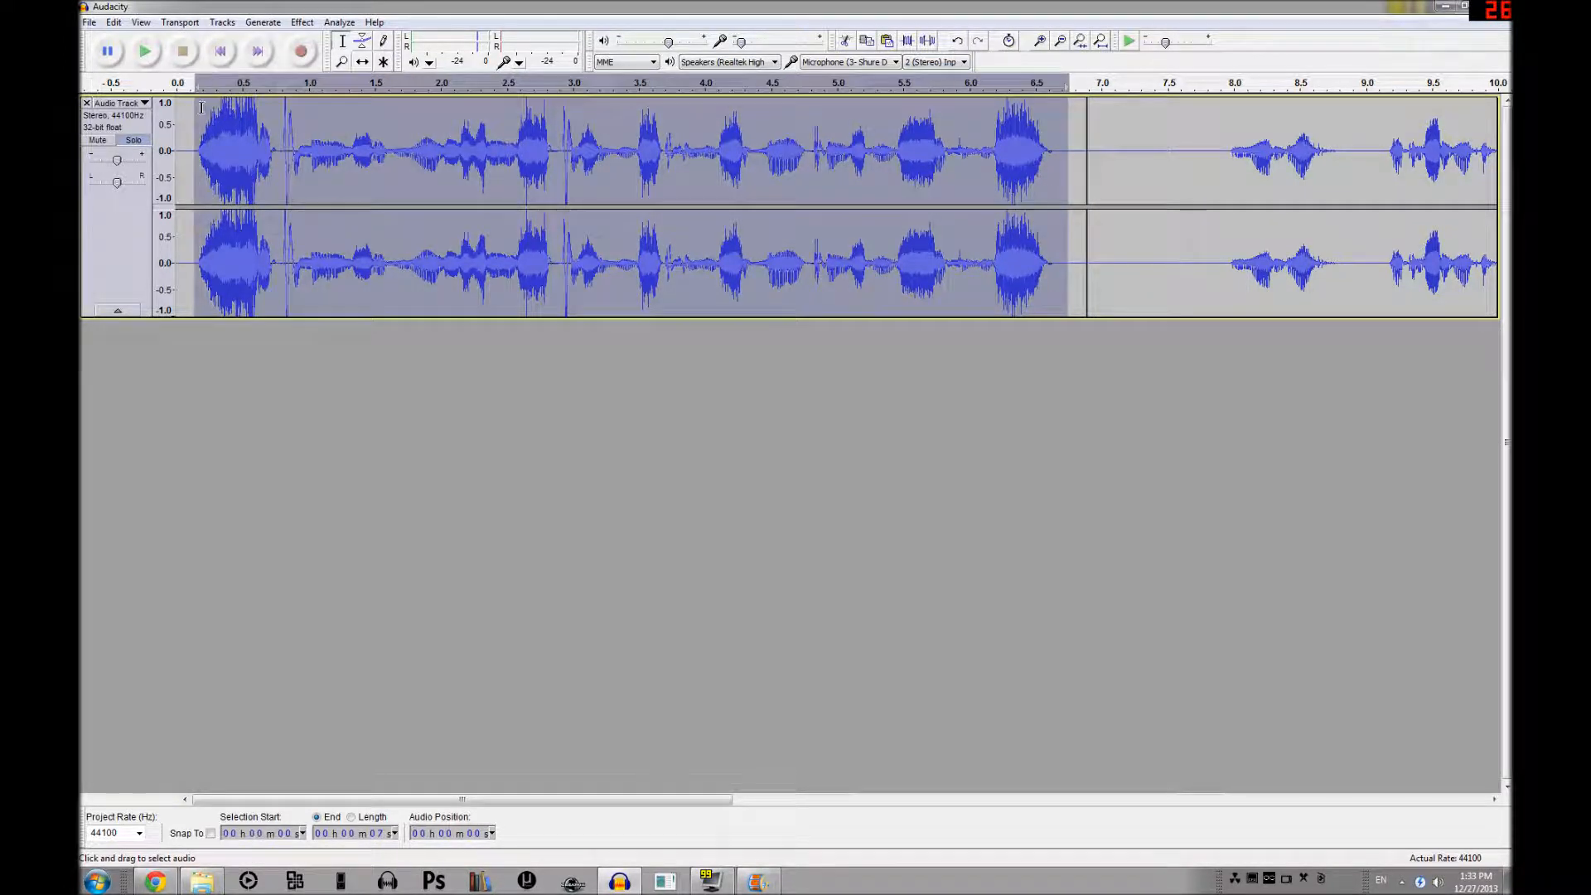
left_click(145, 55)
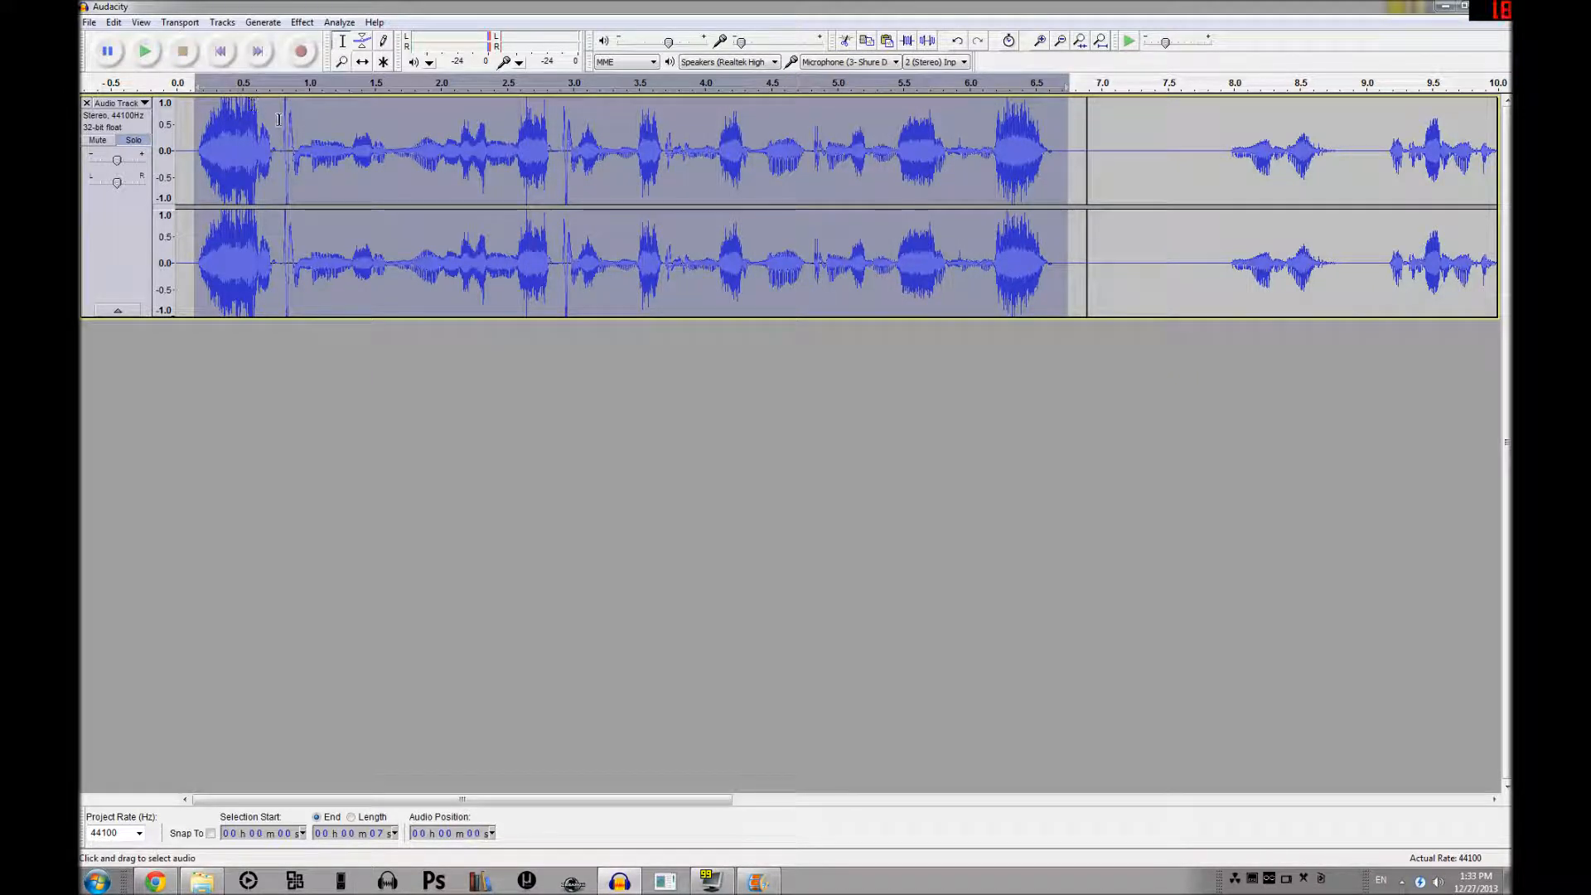
- Copy the end of the phrase, about 4.8 s to 6.8 s, and paste it at about 6.9 s
left_click_drag(806, 138, 1071, 134)
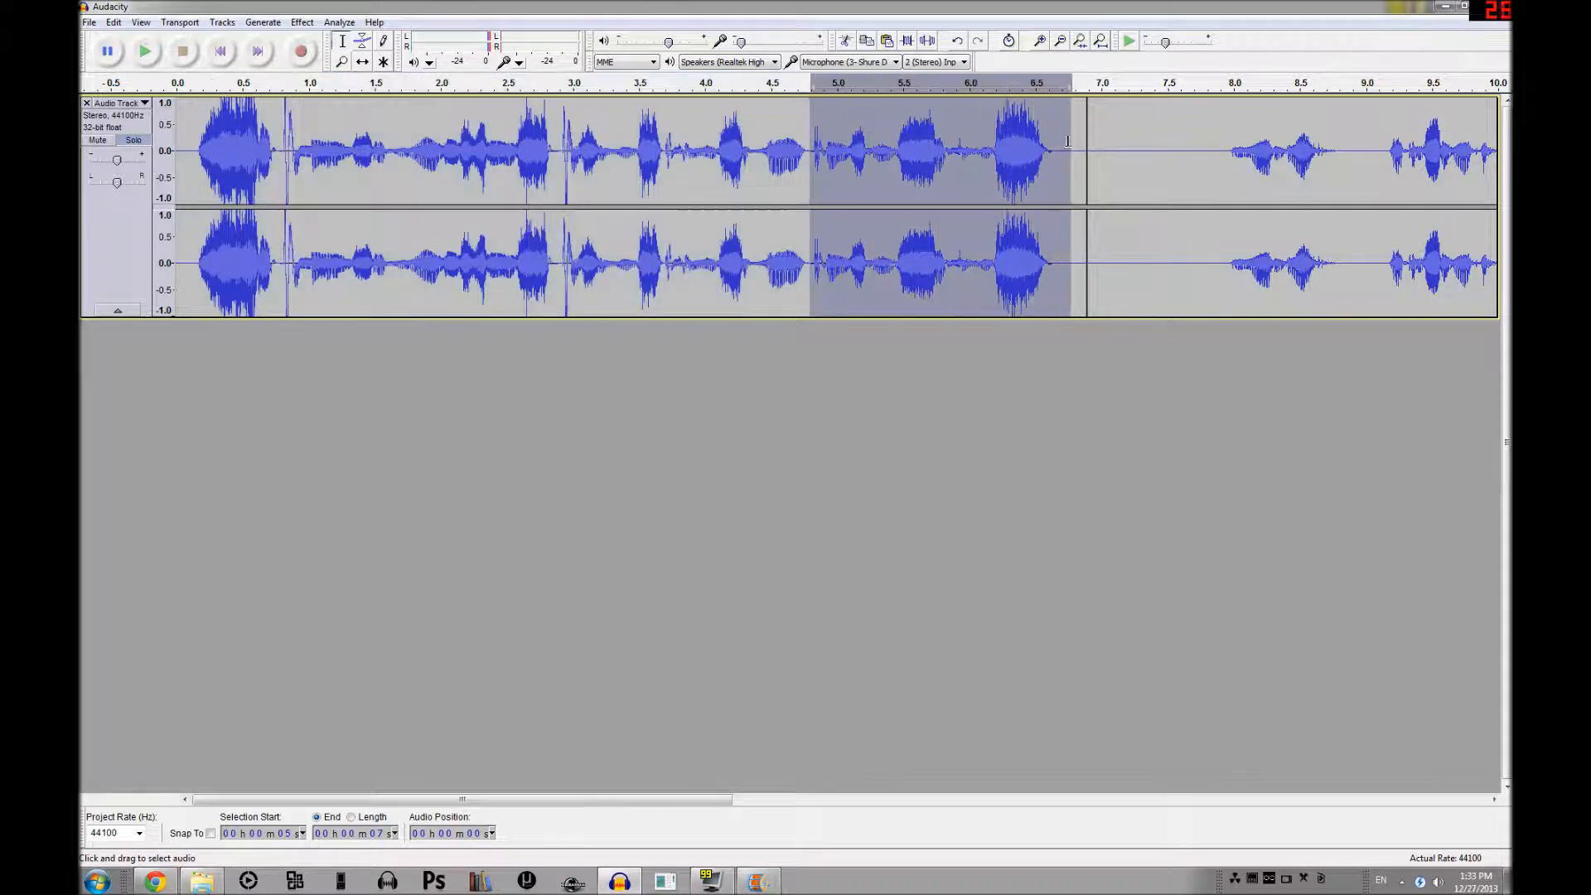
key("ctrl+c")
left_click(1084, 134)
key("ctrl+v")
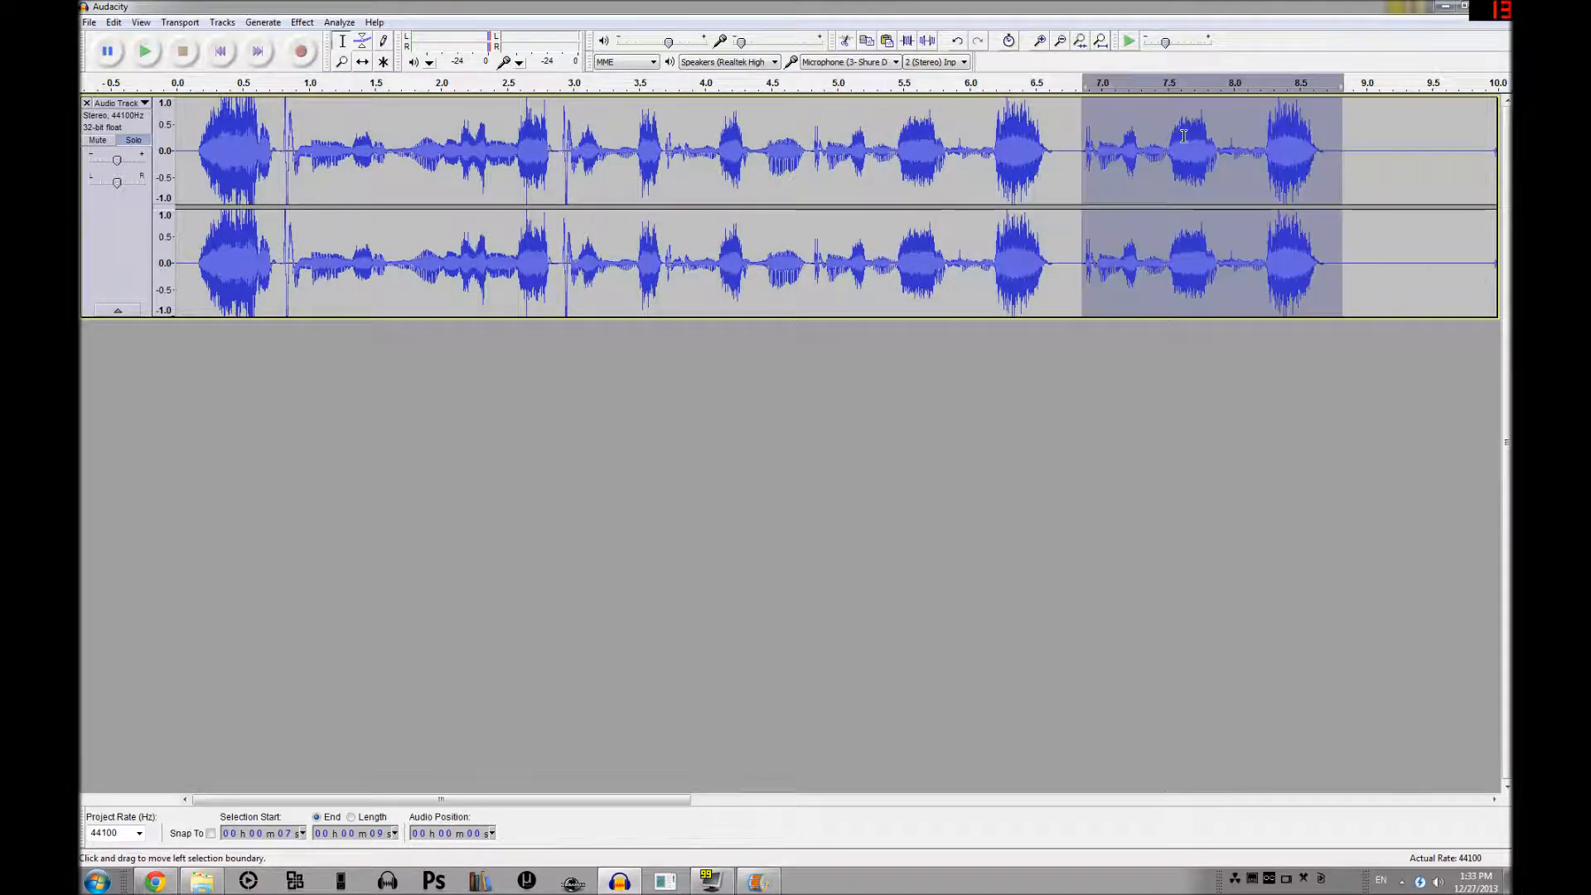
- Amplify the final burst of the pasted copy, from about 8.25 s to 8.7 s, by -7.3 dB
left_click_drag(1324, 137, 1268, 136)
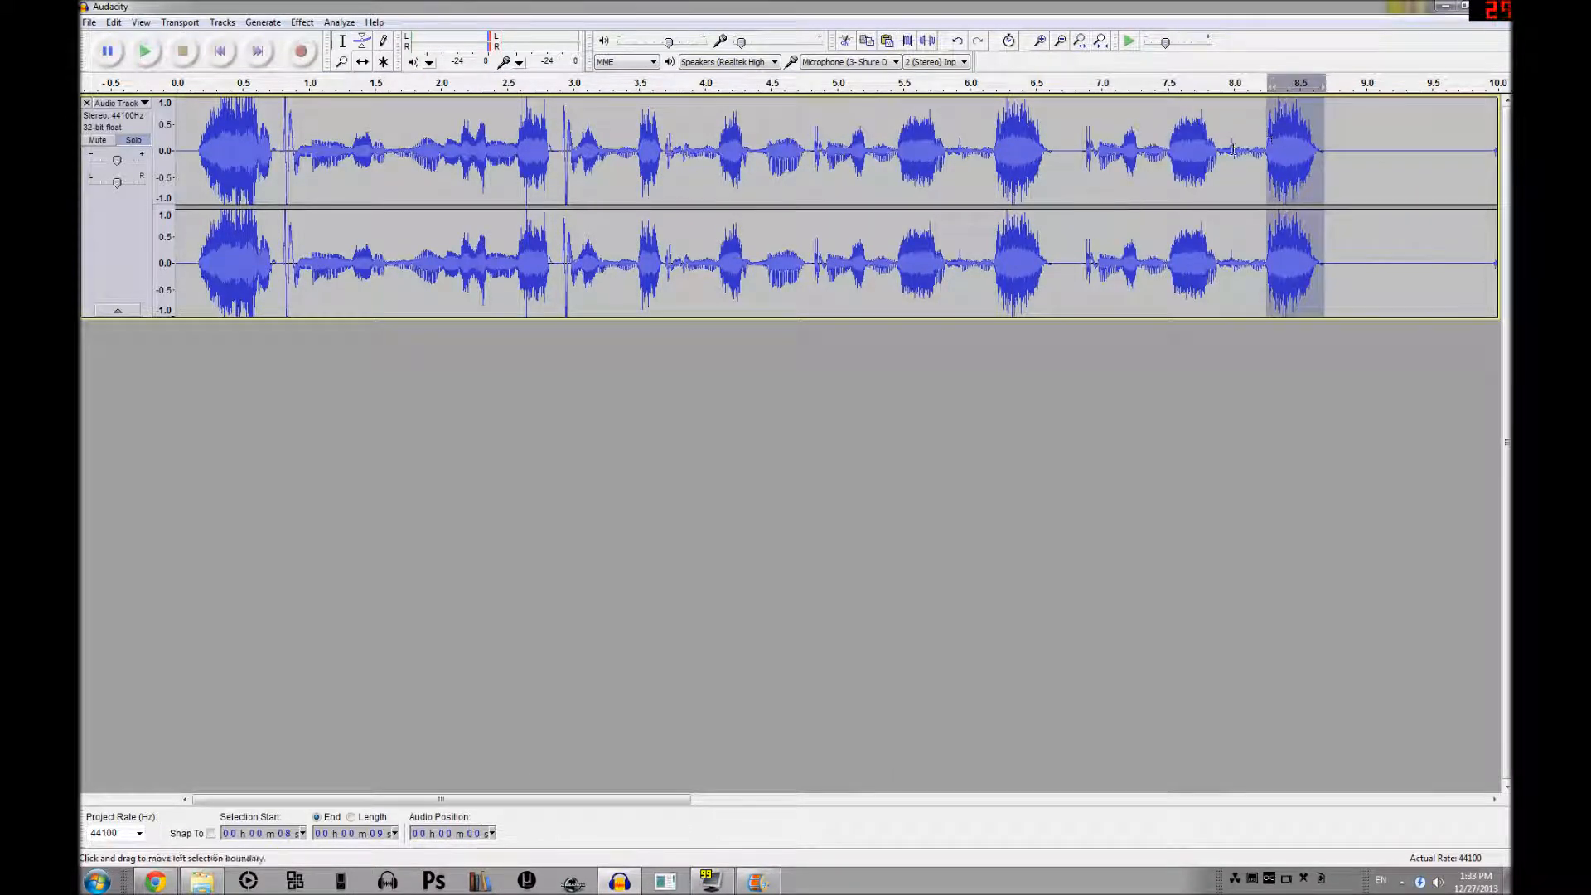
left_click(297, 23)
left_click(332, 61)
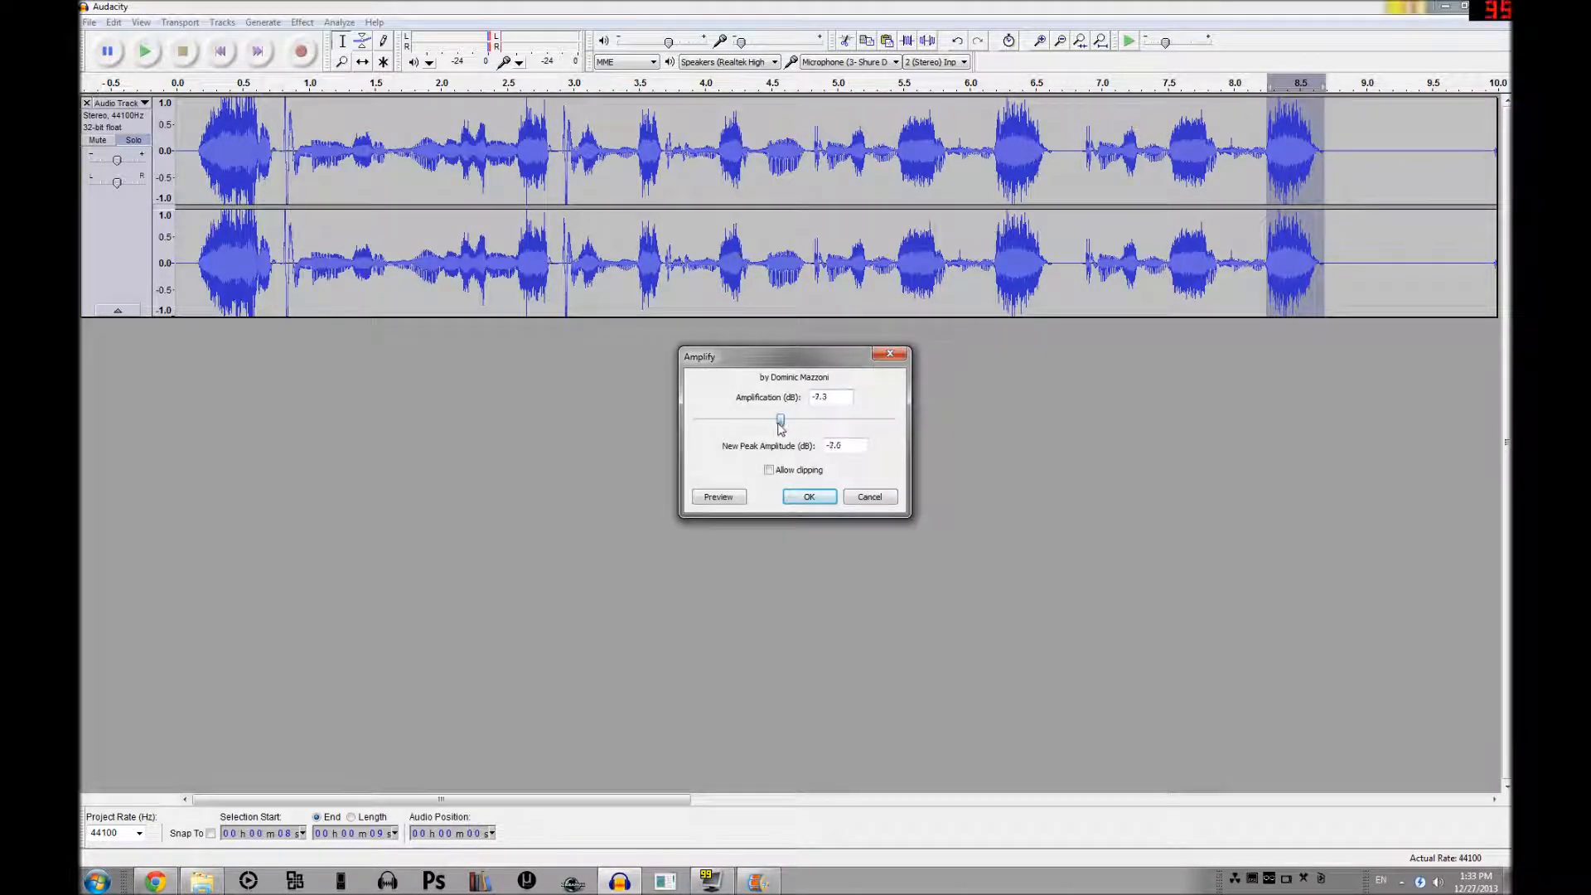
left_click(812, 496)
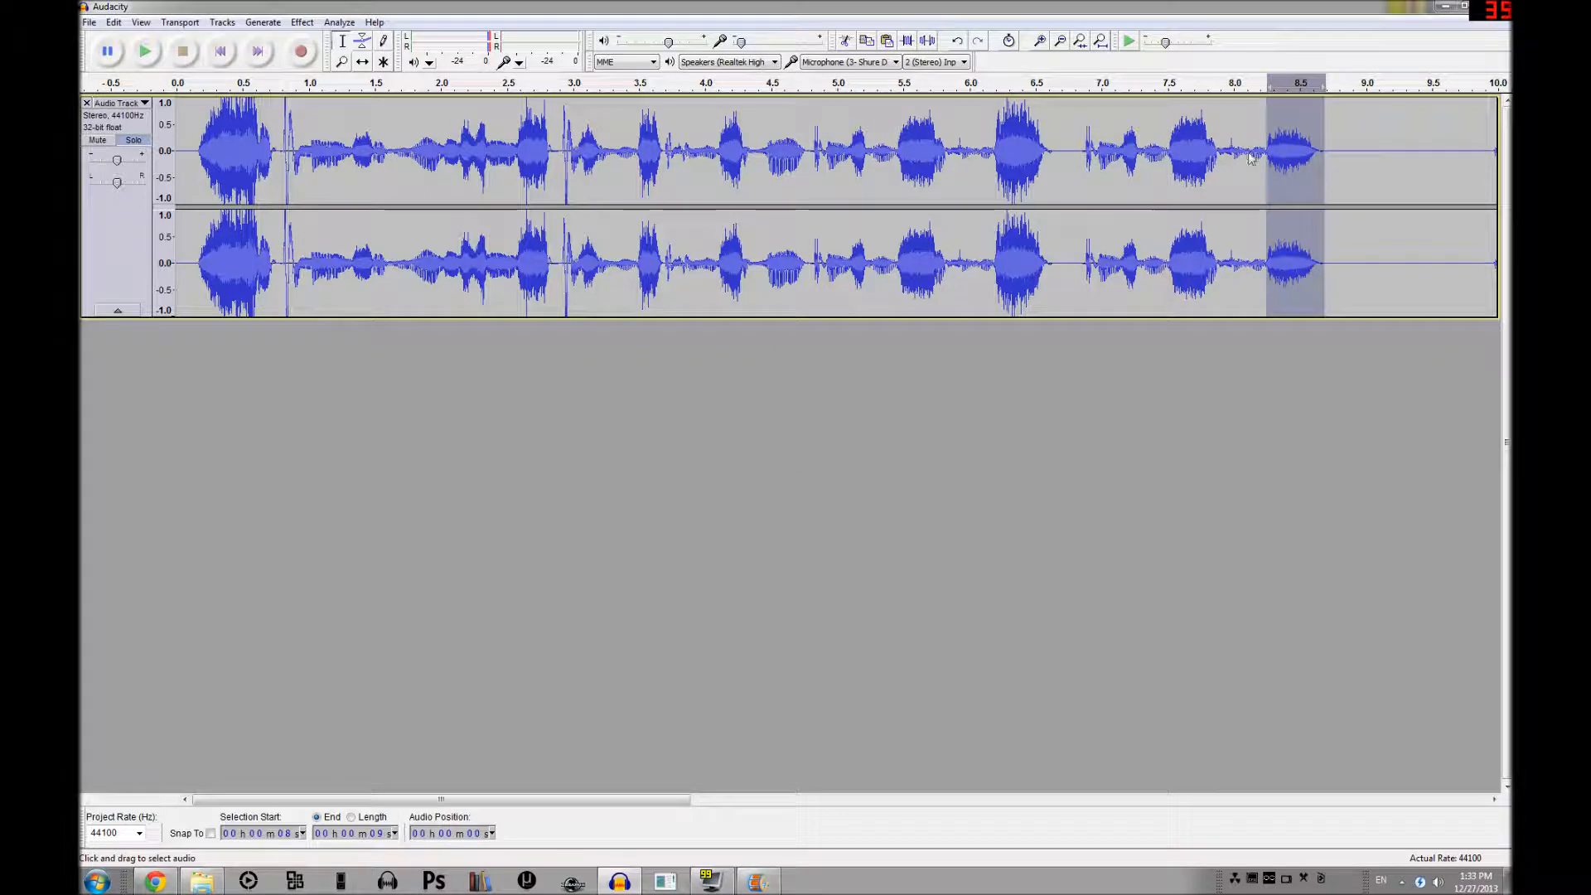
- Repeat the Amplify effect on the copy's bursts at about 7.2 s and 7.5 s to 7.8 s, and play the original and copy together
left_click_drag(1207, 137, 1169, 137)
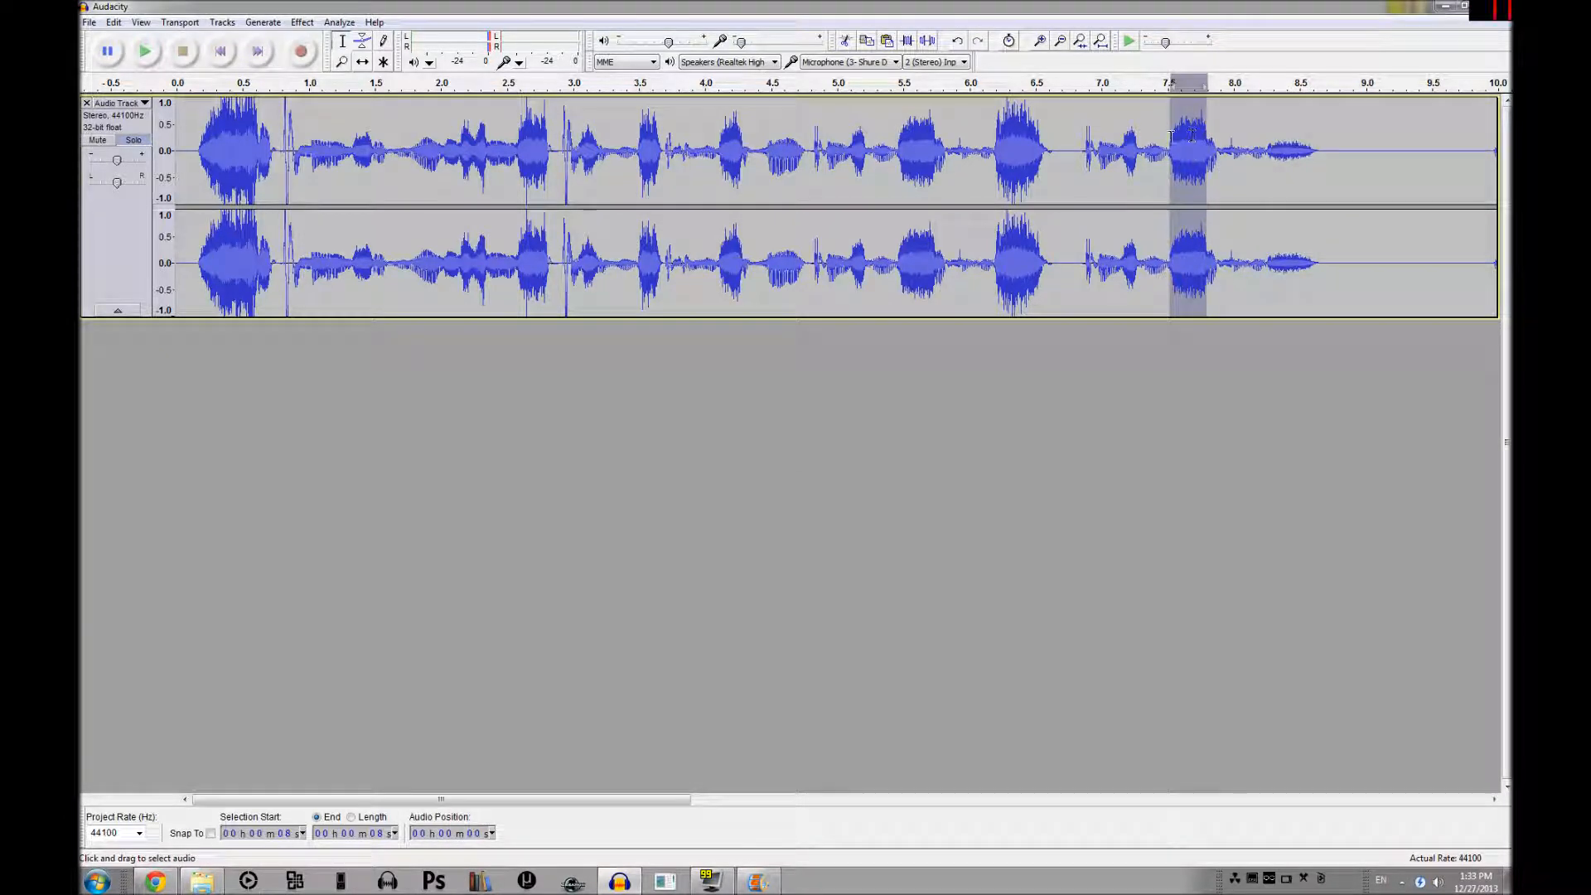
key("ctrl+r")
left_click_drag(1138, 138, 1122, 138)
key("ctrl+r")
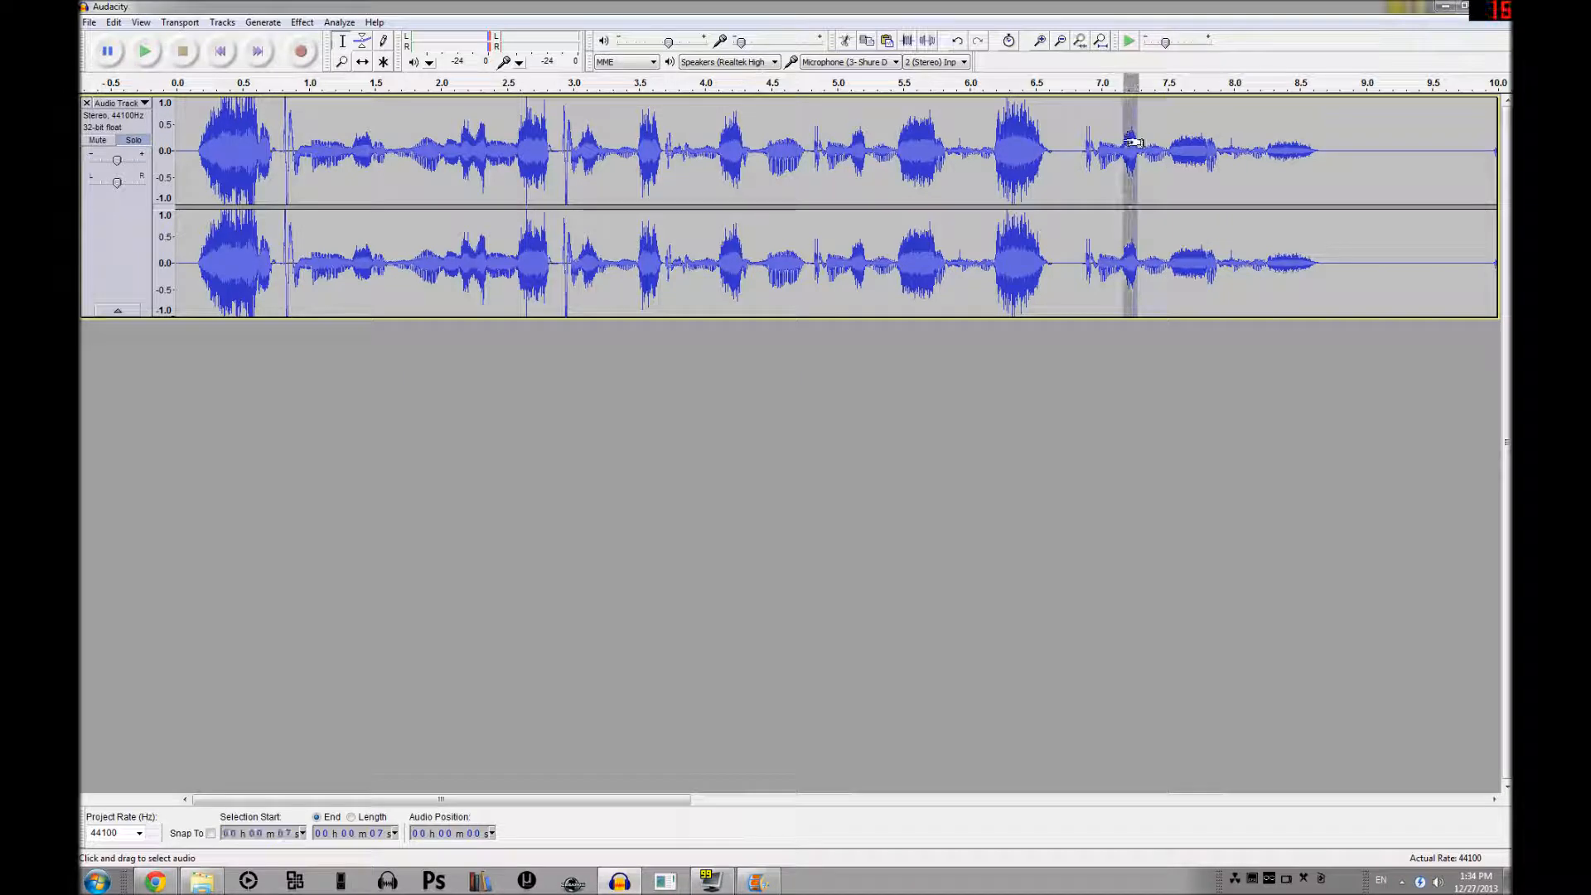
left_click_drag(1169, 135, 1205, 135)
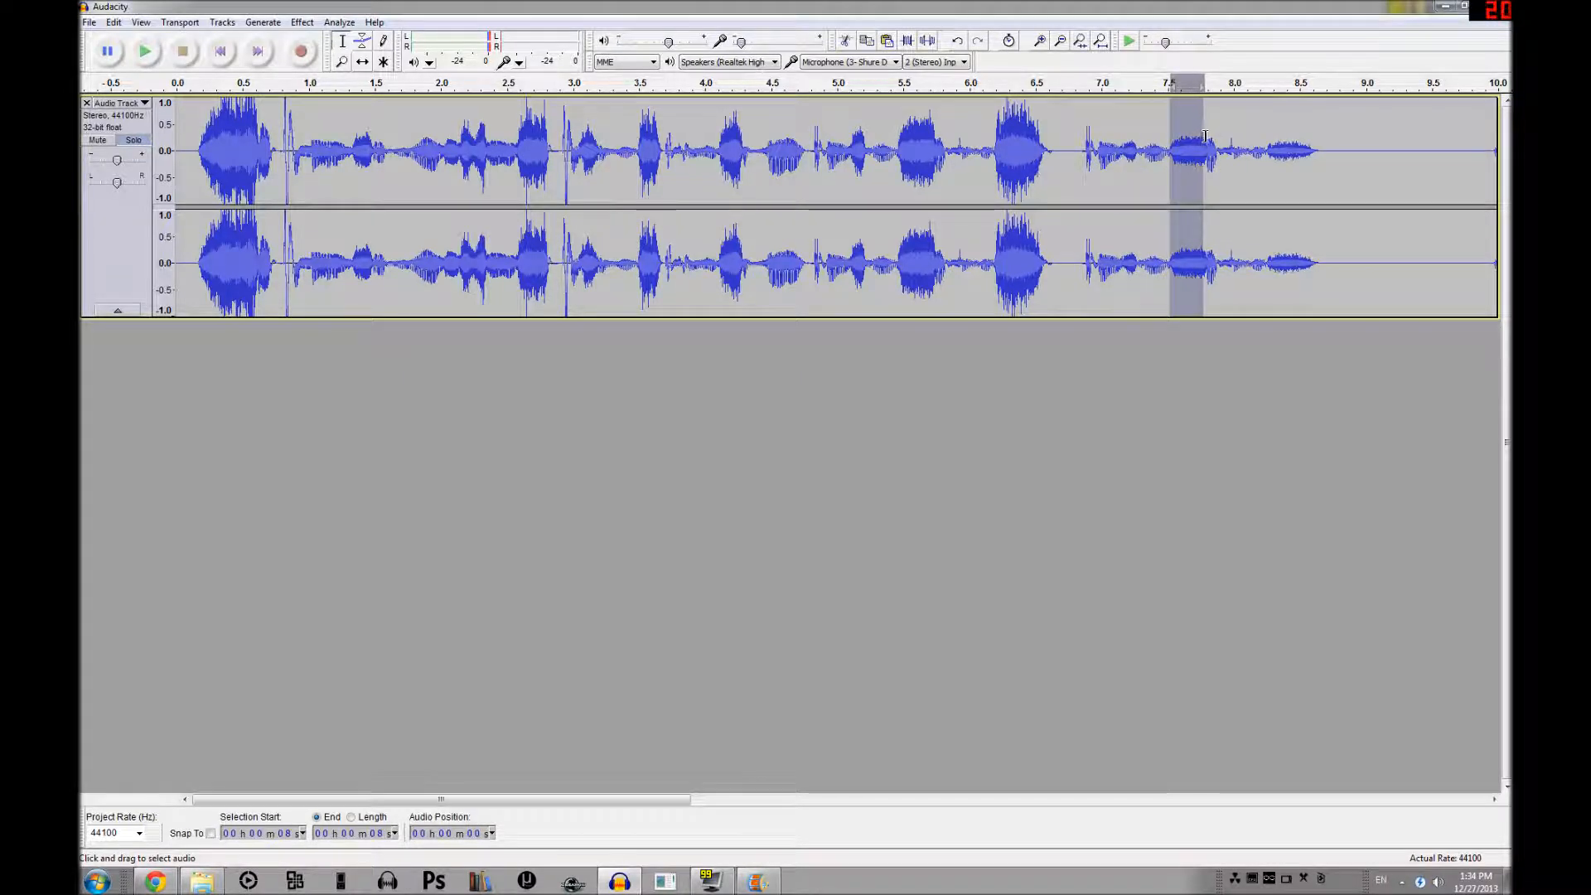
key("ctrl+r")
left_click_drag(1334, 137, 808, 150)
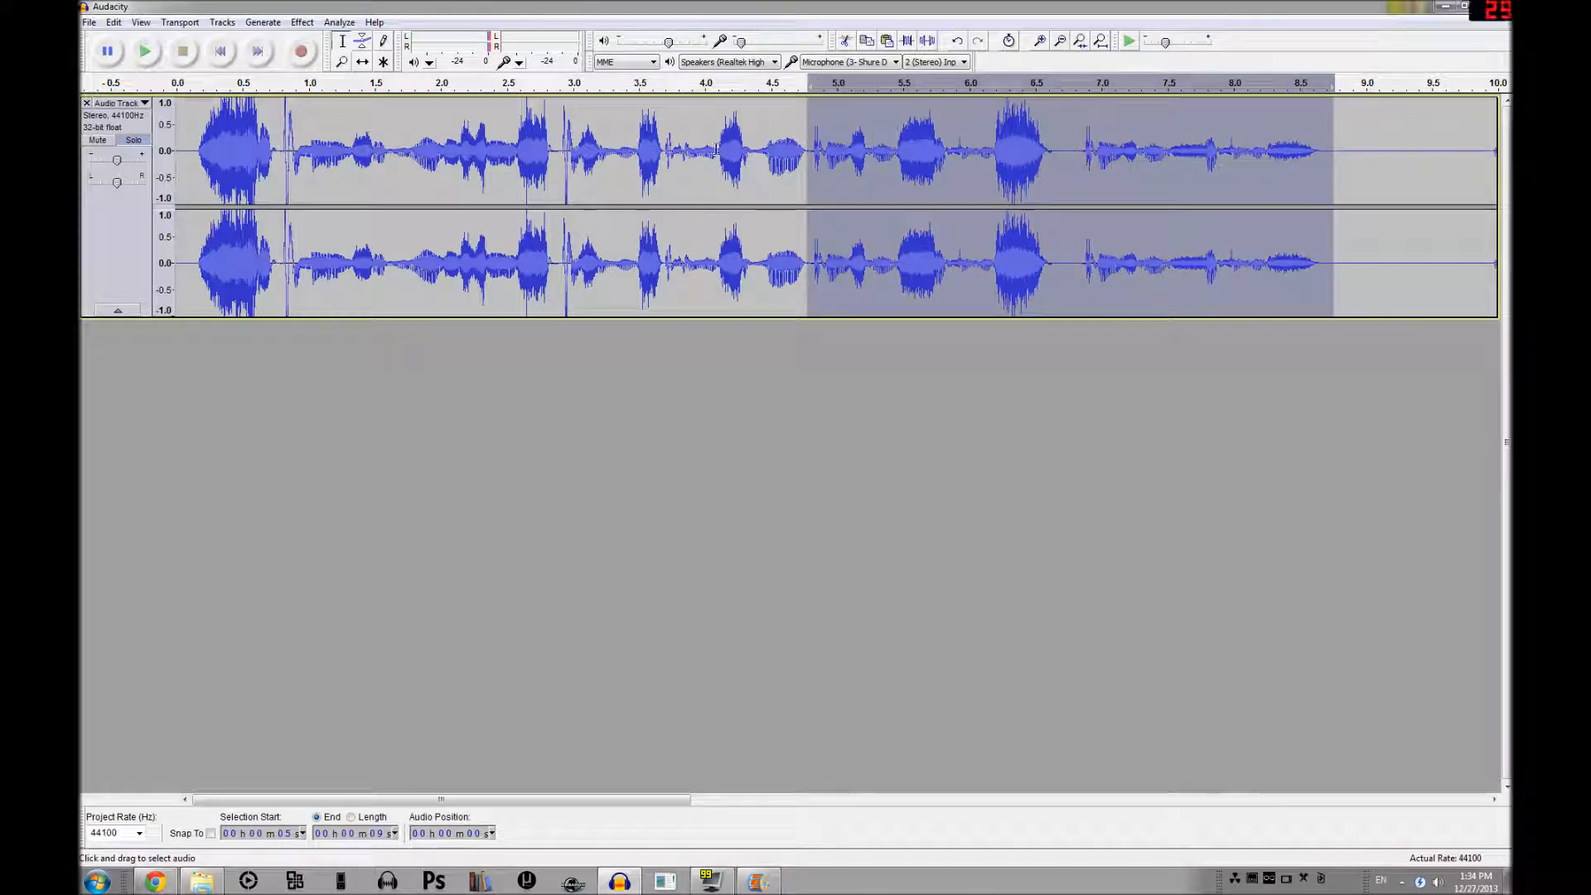
left_click(146, 53)
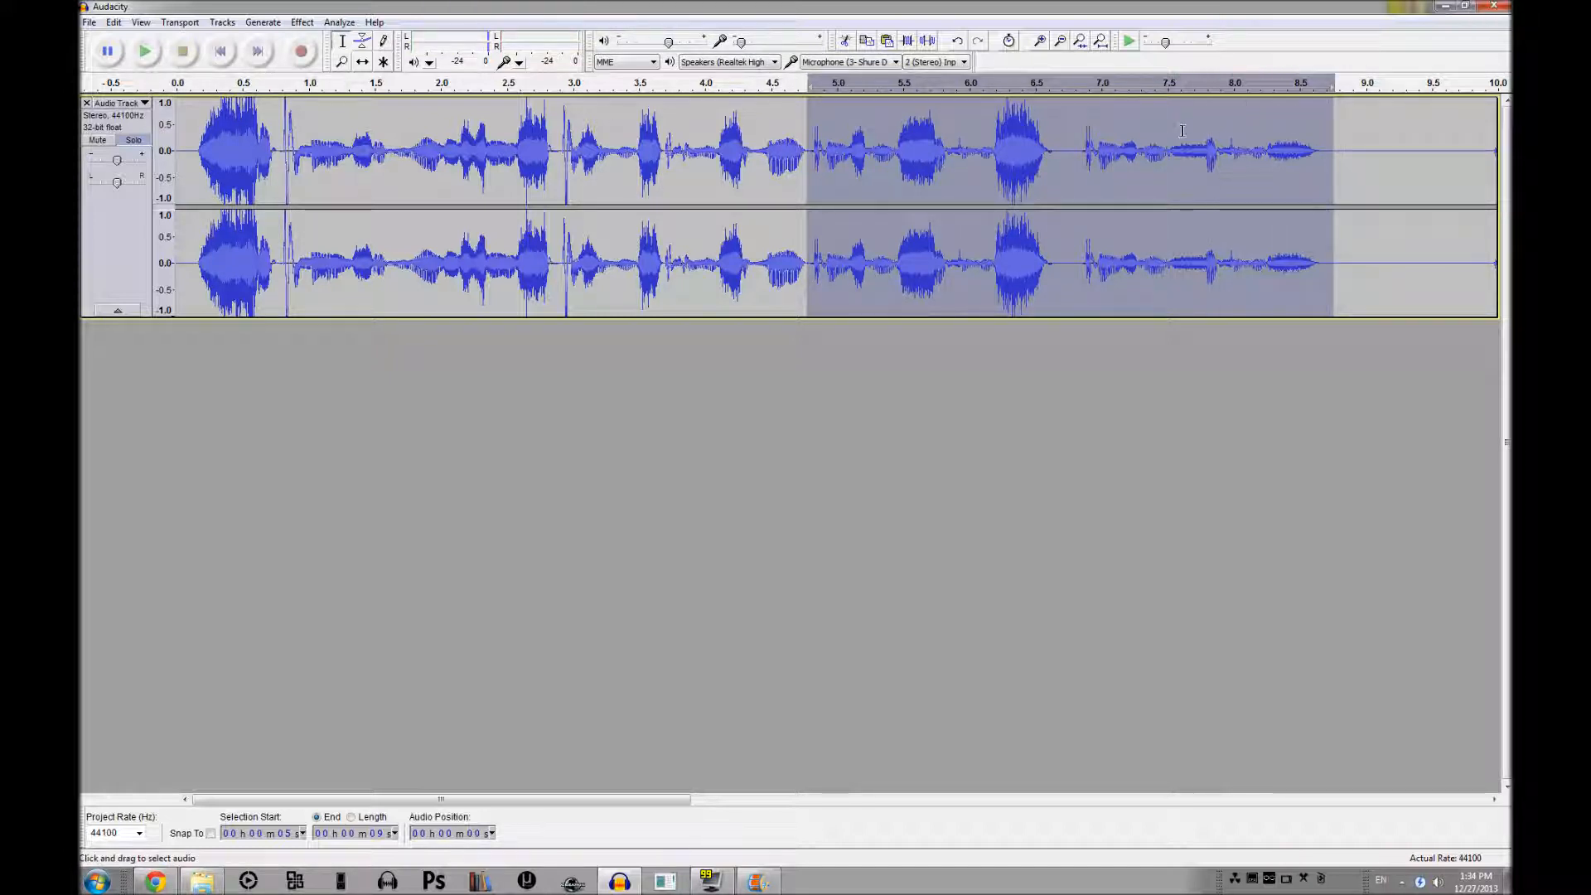
- Undo the repeated Amplify reductions on the copy, back to the first reduction of its final burst
left_click_drag(1169, 149, 1205, 151)
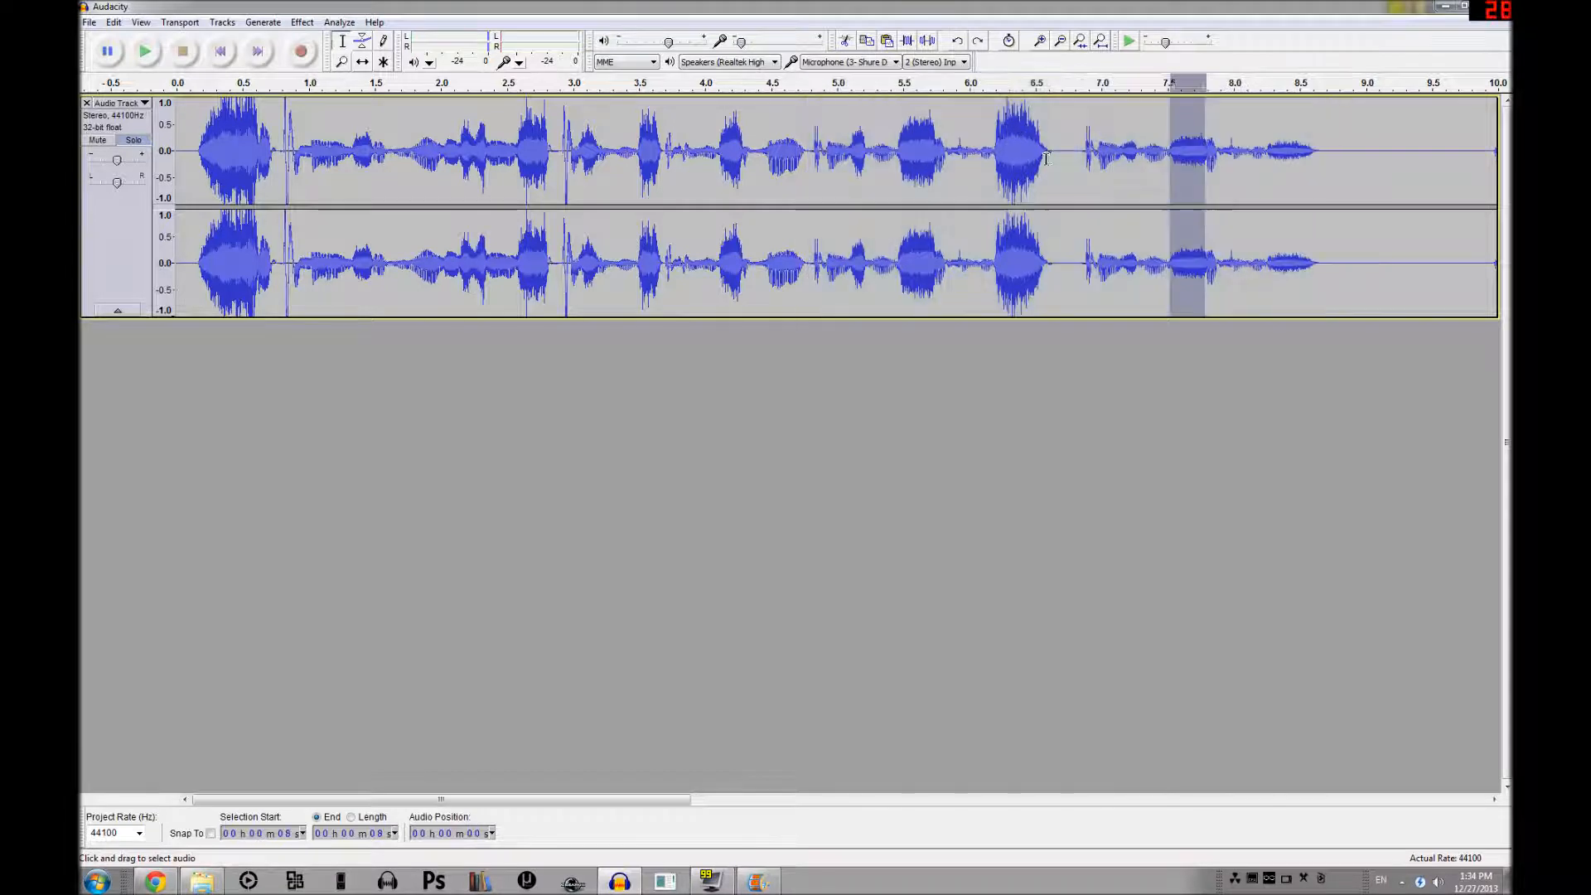
key("ctrl+z")
key("ctrl+z")
key("ctrl+z")
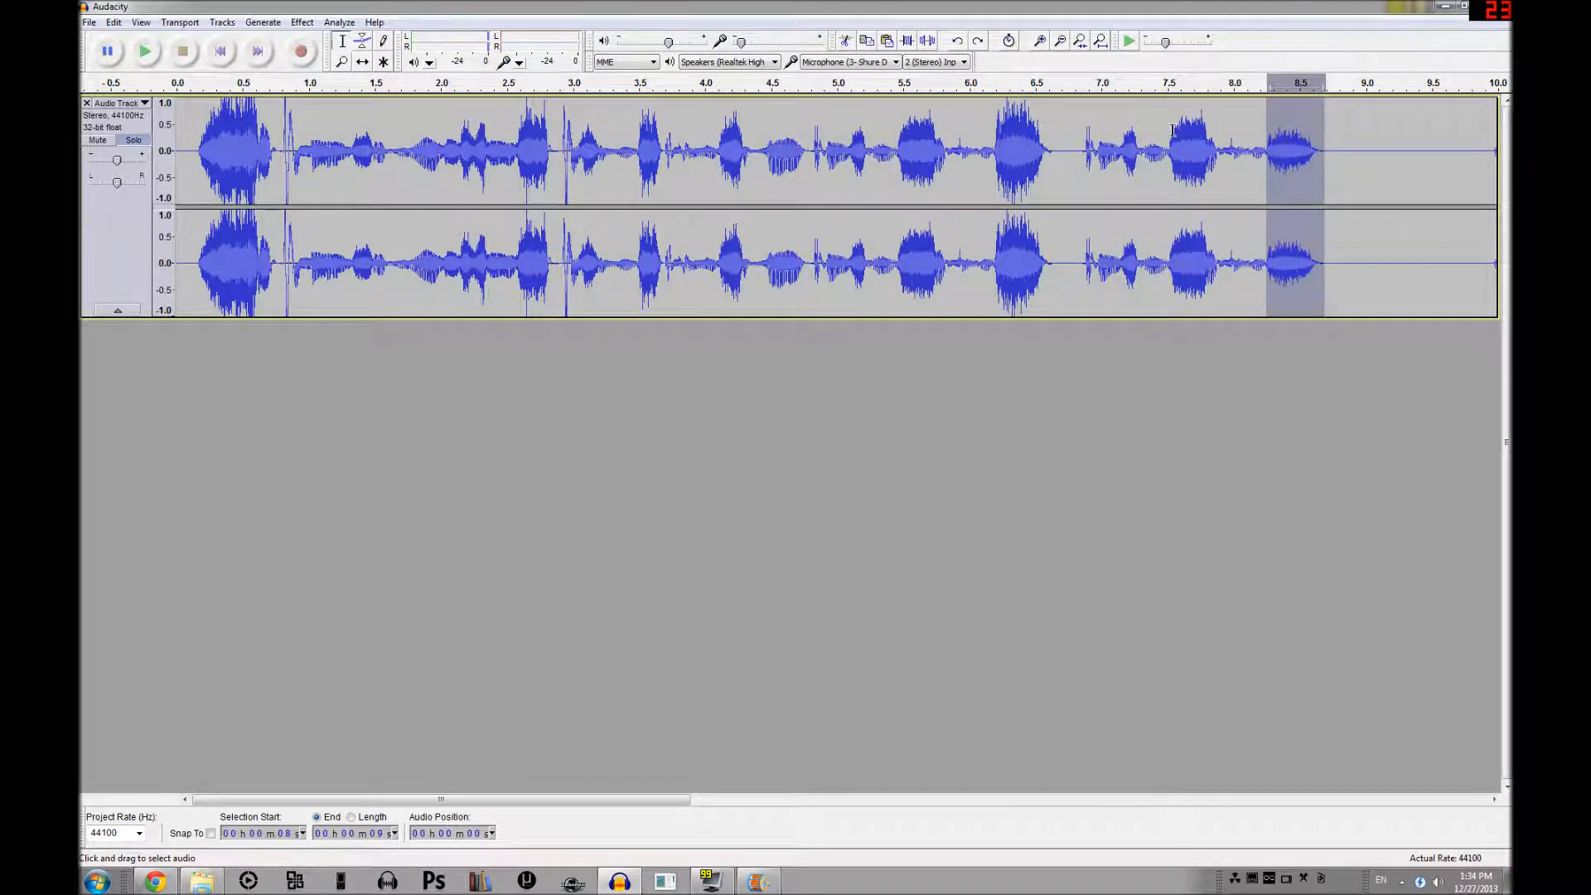
- Repeat the Amplify effect on the copy's final burst, about 8.25 s to 8.7 s, and on its burst from about 7.5 s to 7.8 s
key("ctrl+1")
key("ctrl+r")
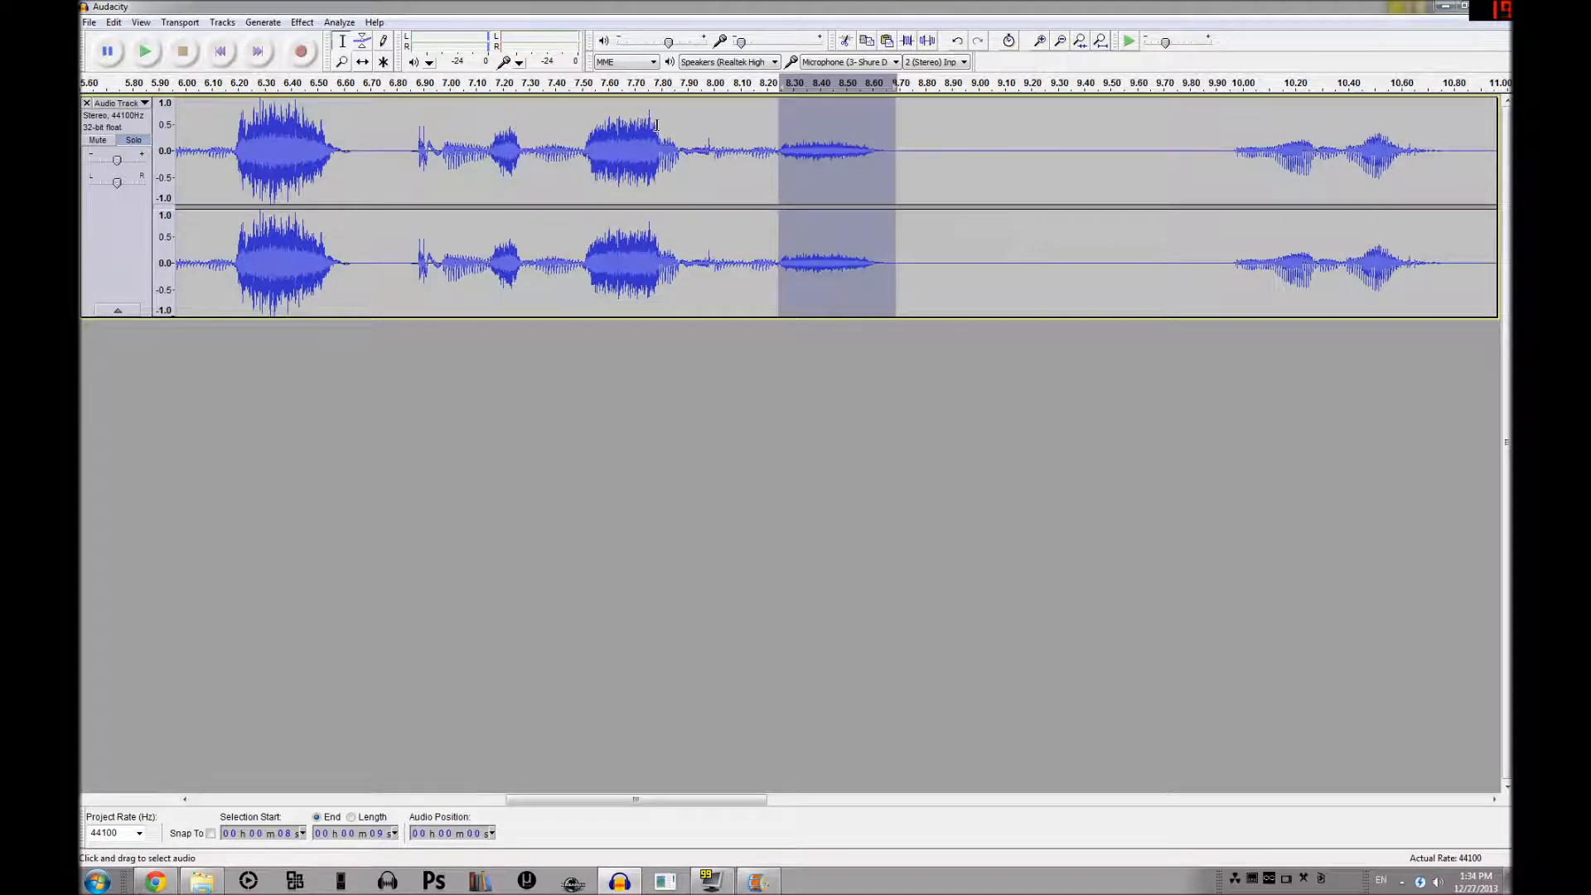
left_click_drag(655, 126, 587, 129)
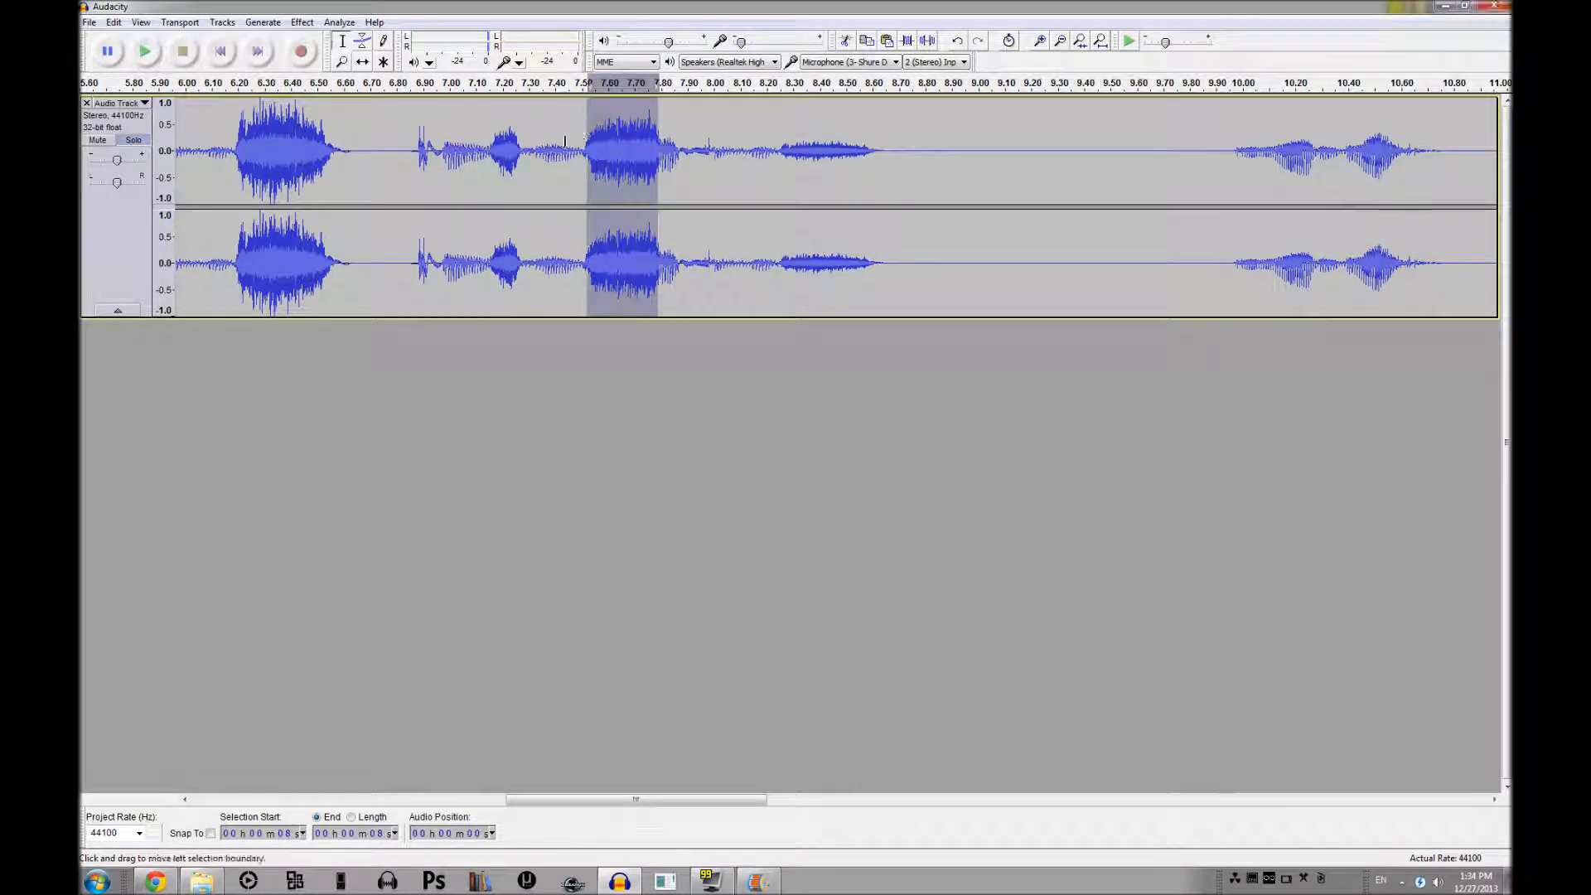
key("ctrl+r")
- Try the same Amplify reduction on the original phrase's final burst, from about 6.2 s to 6.6 s
left_click_drag(337, 129, 239, 128)
key("ctrl+r")
scroll(735, 145, "down", 2)
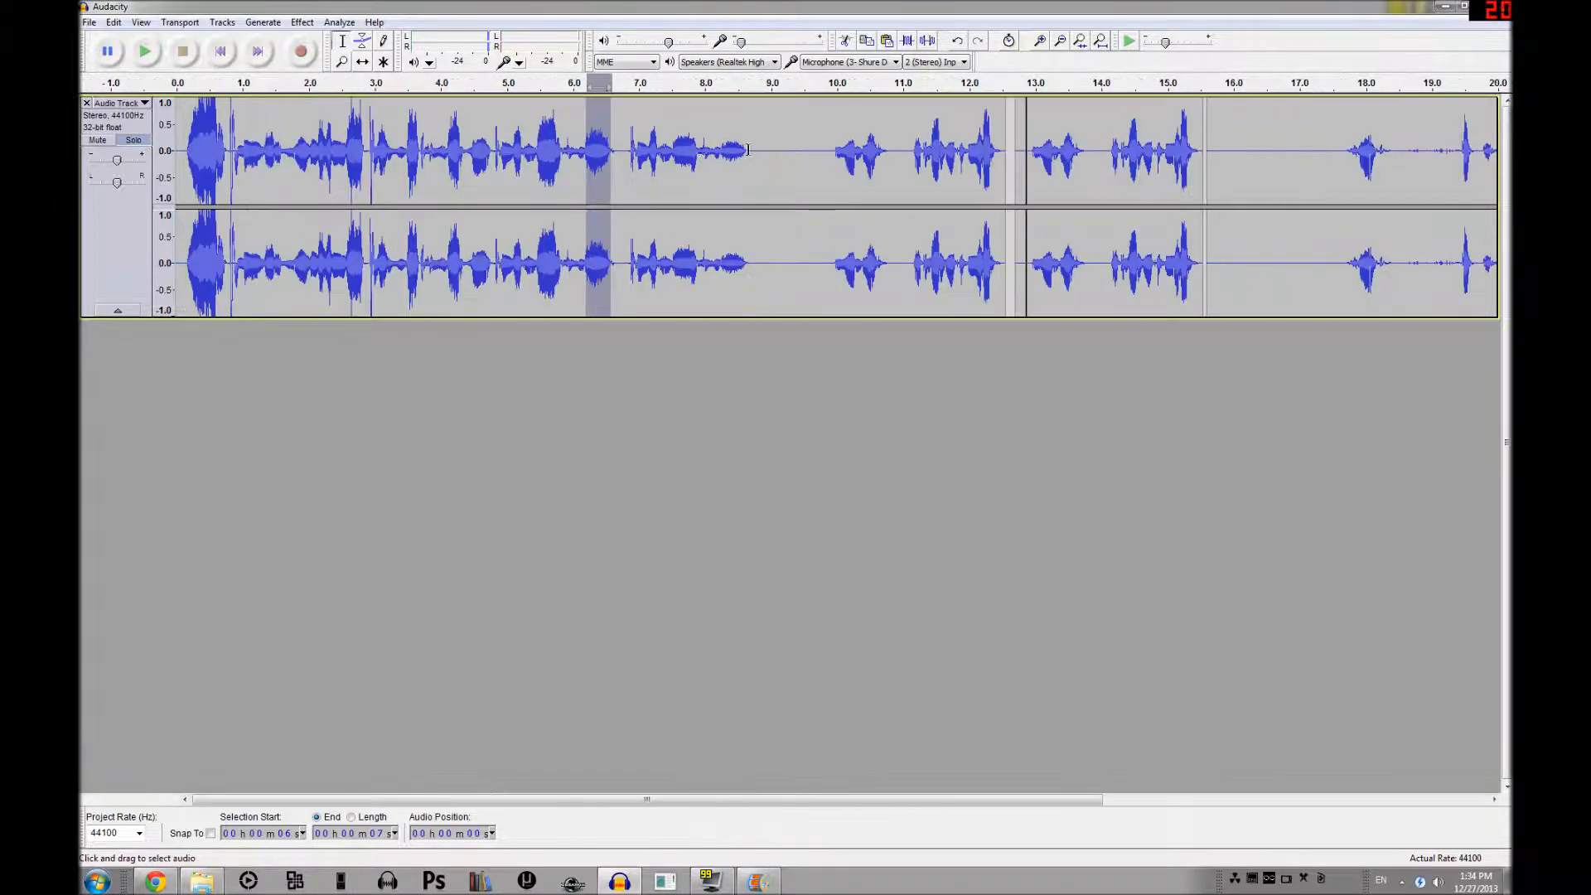
- Undo the Amplify reduction on the original's final burst and play from about 4.8 s to 8.9 s to compare original and copy
left_click(752, 142)
left_click_drag(746, 142, 493, 151)
key("ctrl+z")
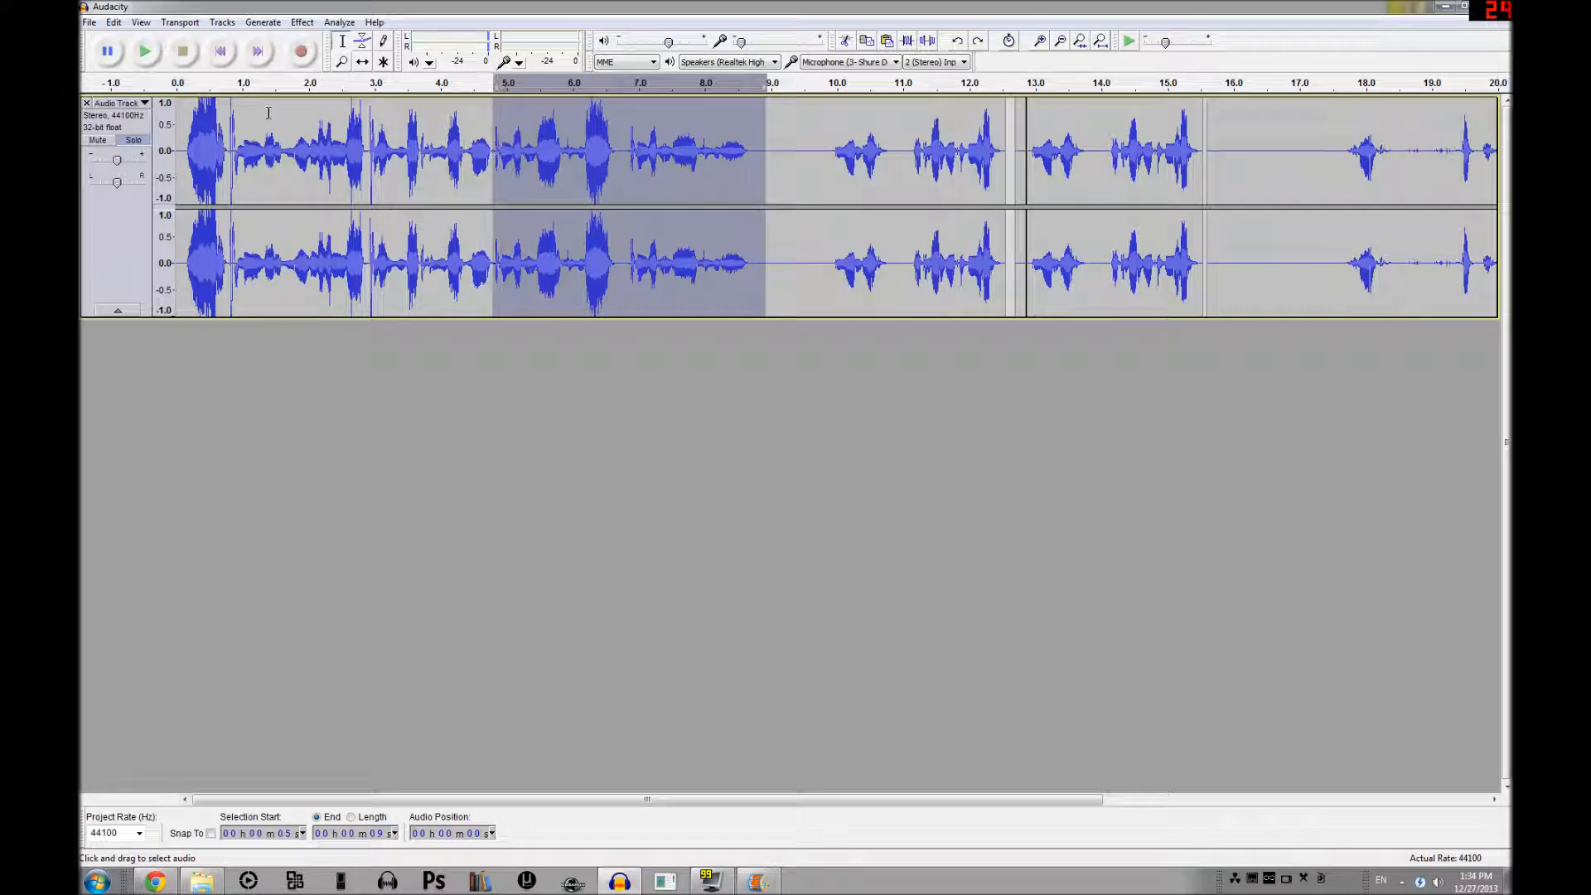
left_click(145, 53)
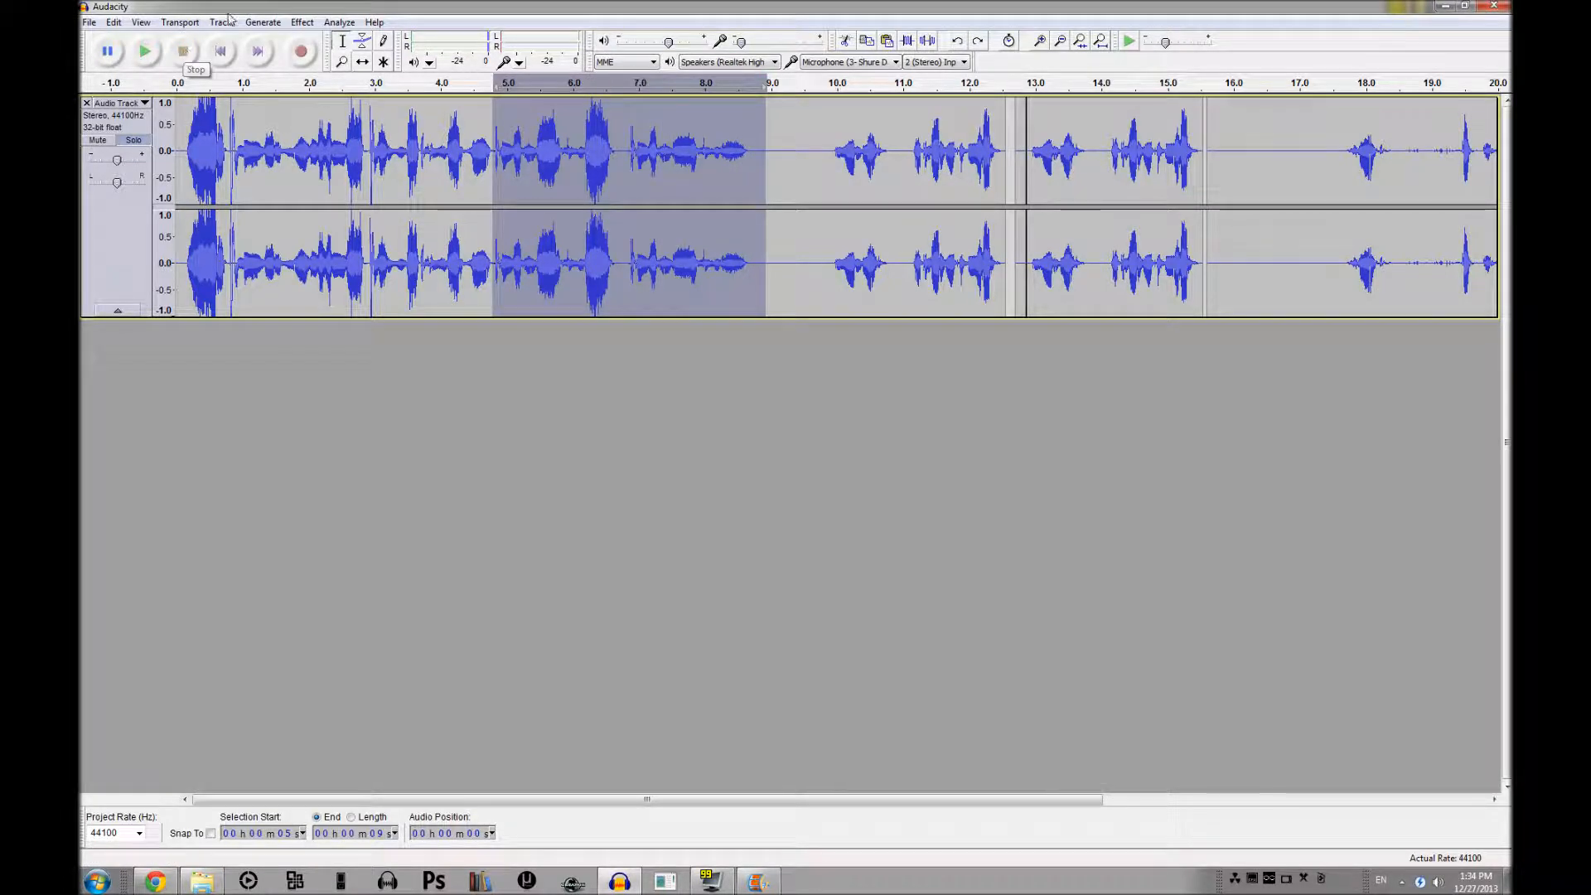
left_click_drag(723, 141, 760, 140)
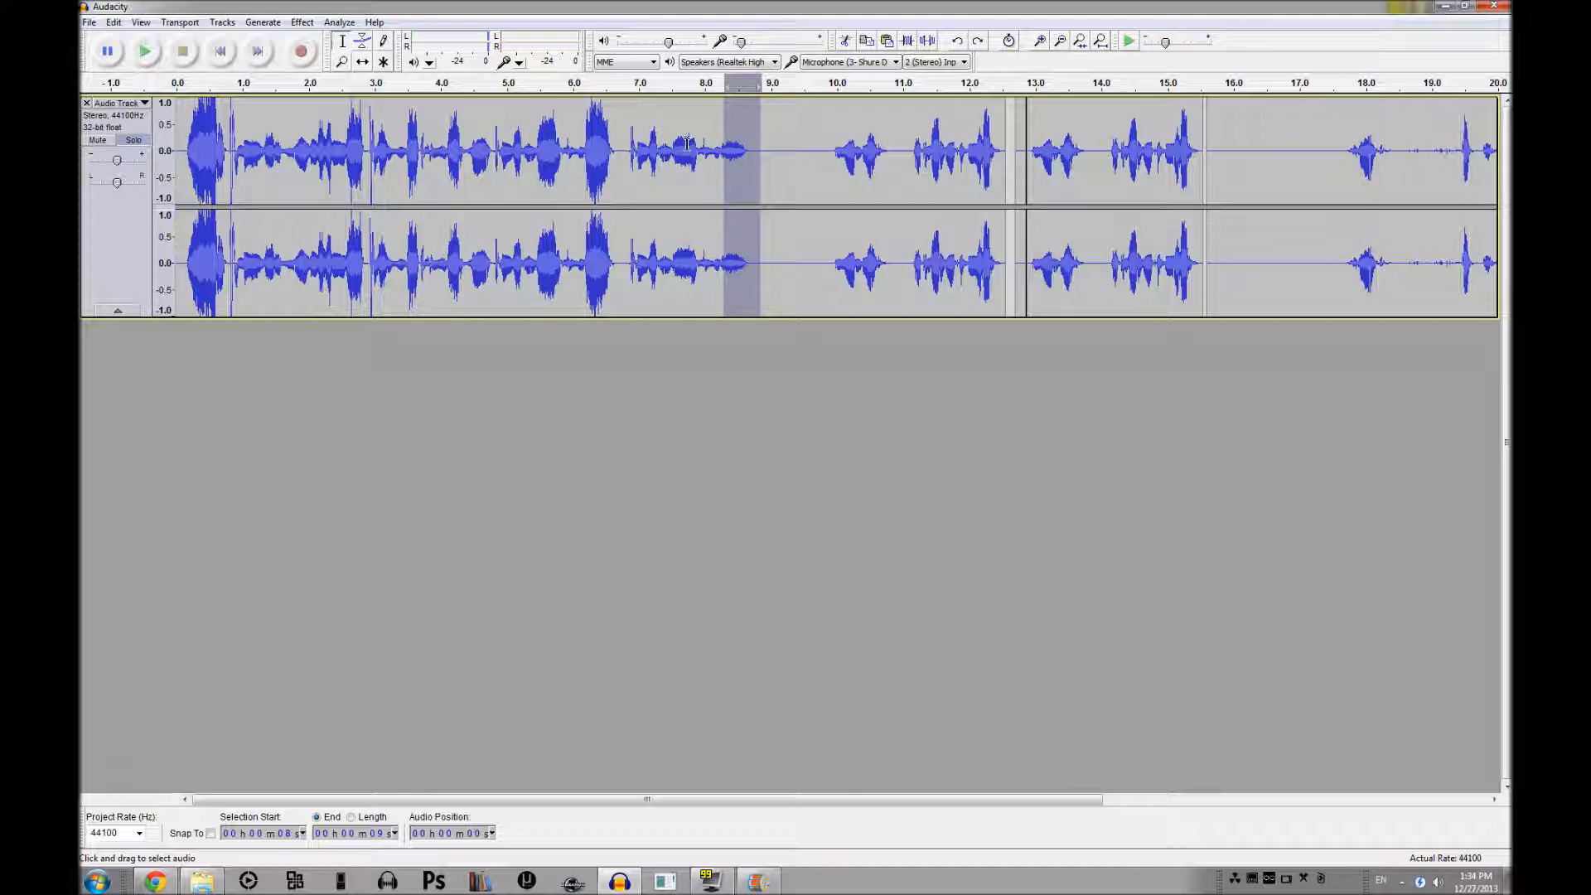
left_click_drag(622, 149, 761, 158)
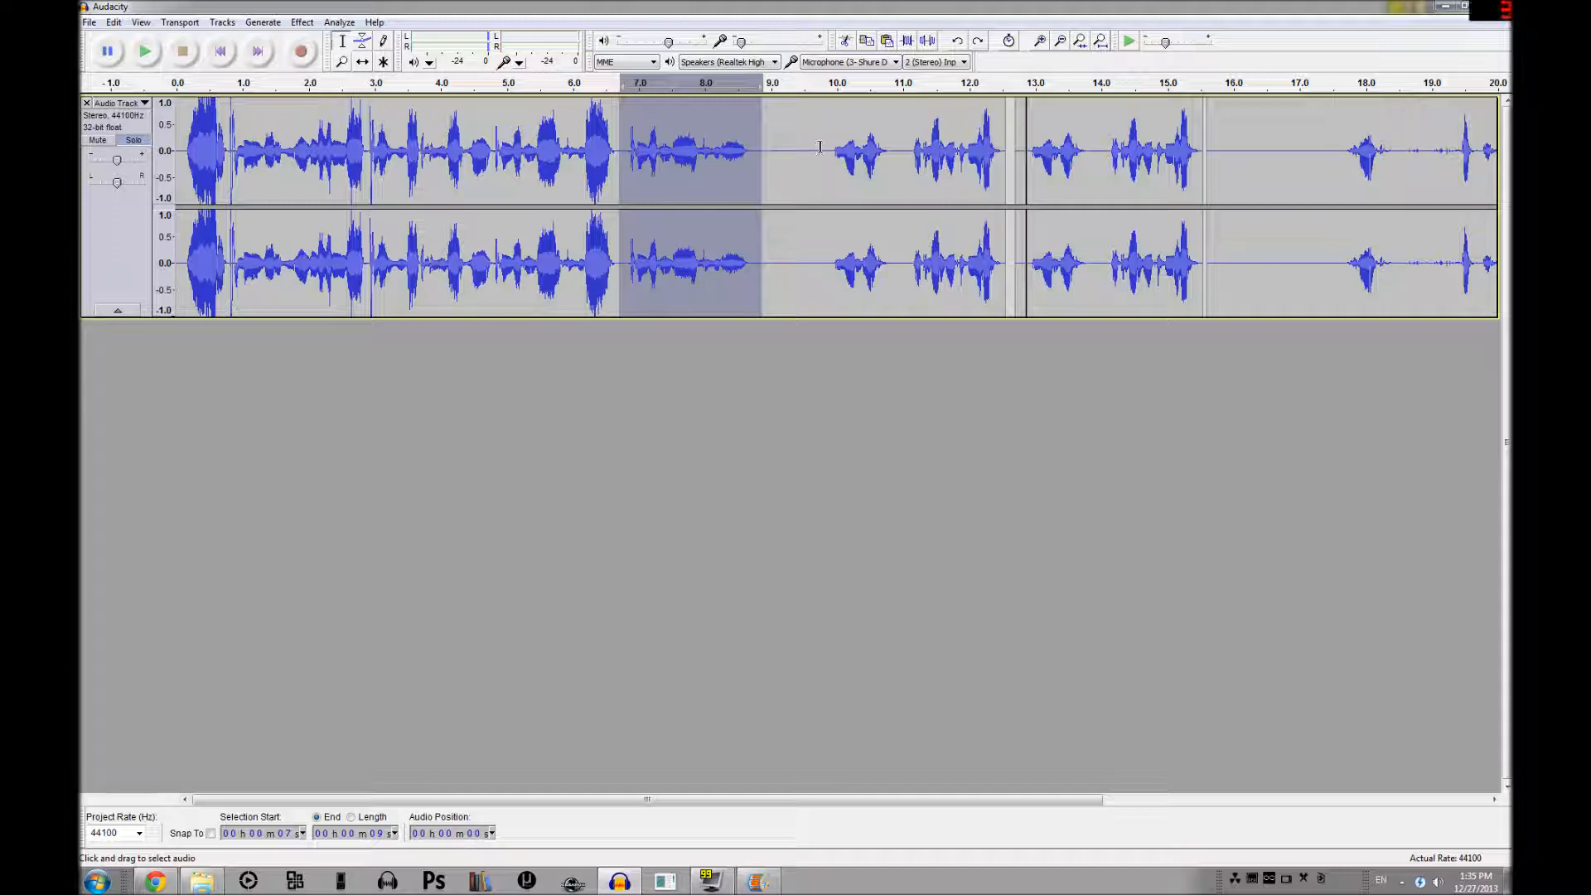
- Play back the next phrase, from about 9.8 s to 12.6 s
left_click_drag(826, 144, 1009, 141)
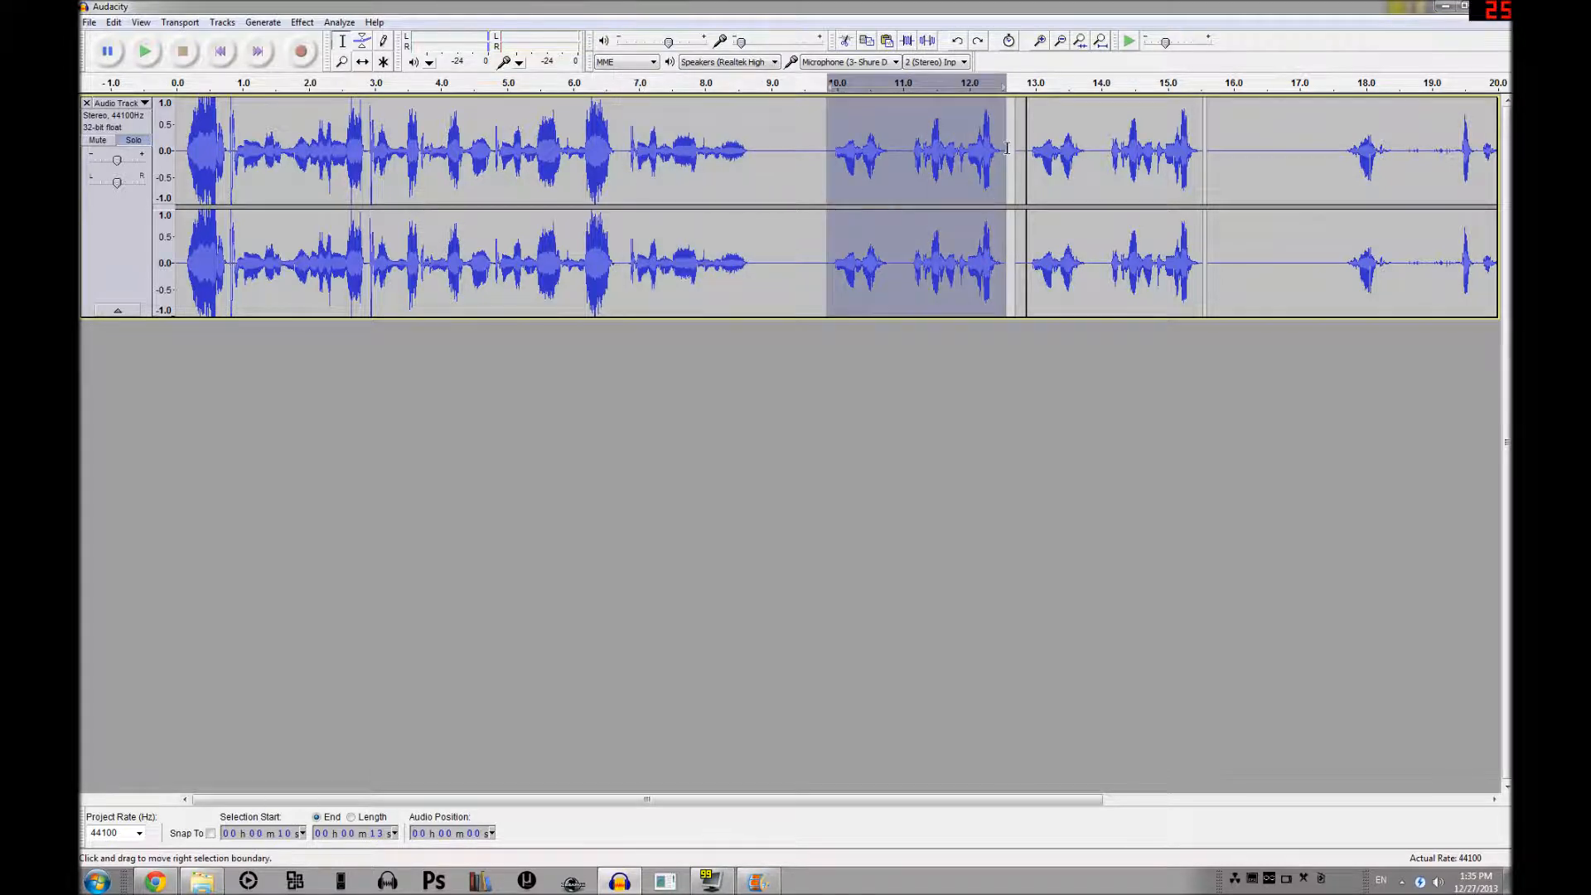
key("ctrl+1")
left_click(152, 53)
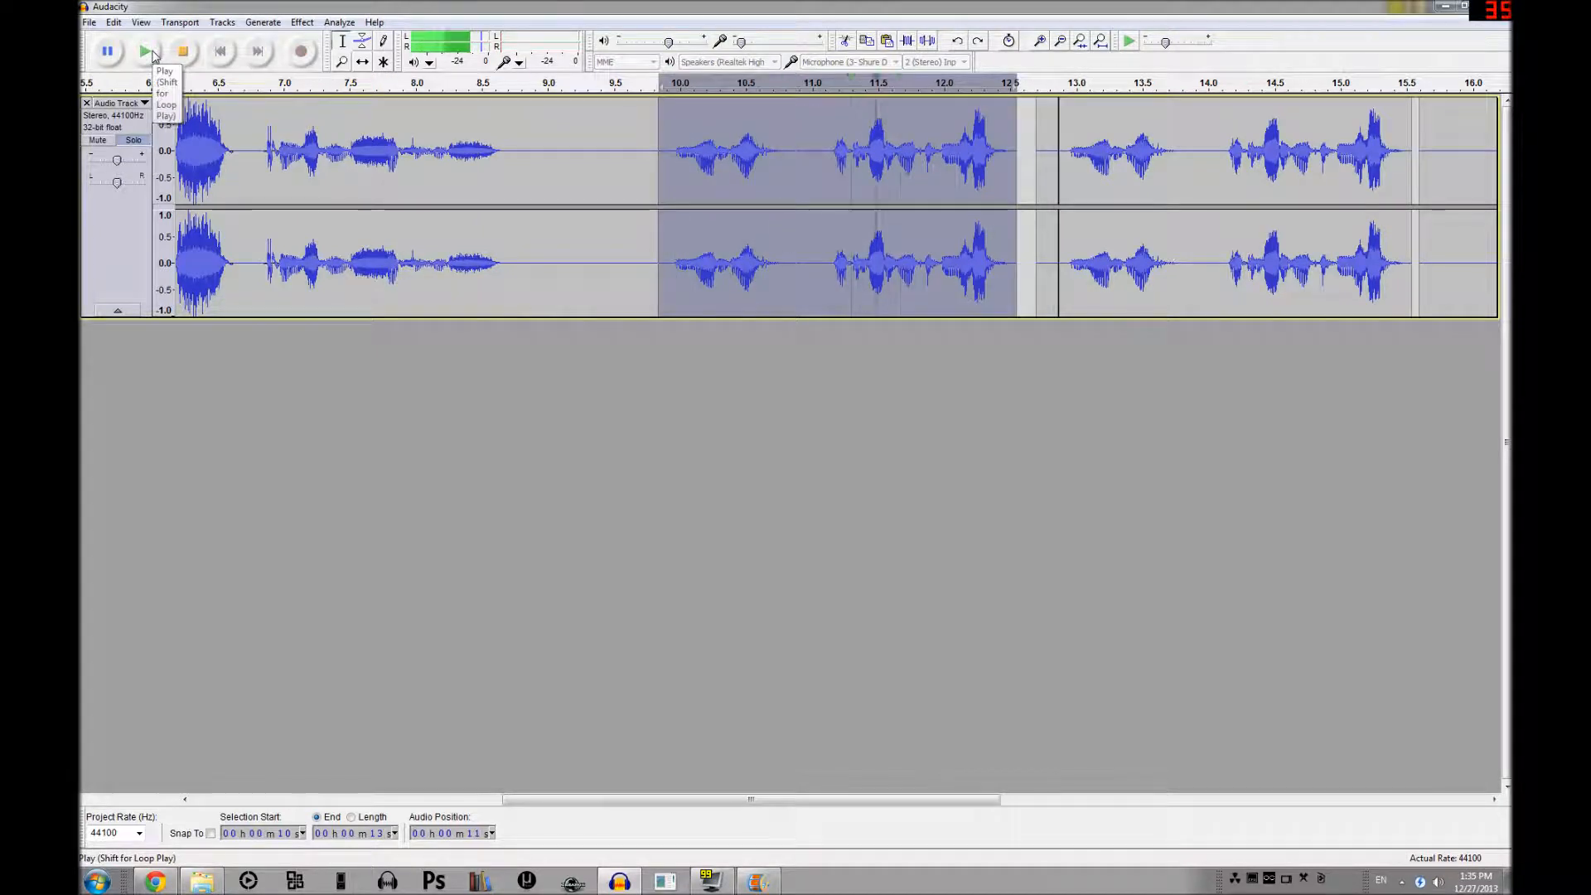
- Play that phrase's closing burst from about 12.1 s, narrow the selection to about 12.2 s to 12.3 s, and examine its waveform closely
key("ctrl+1")
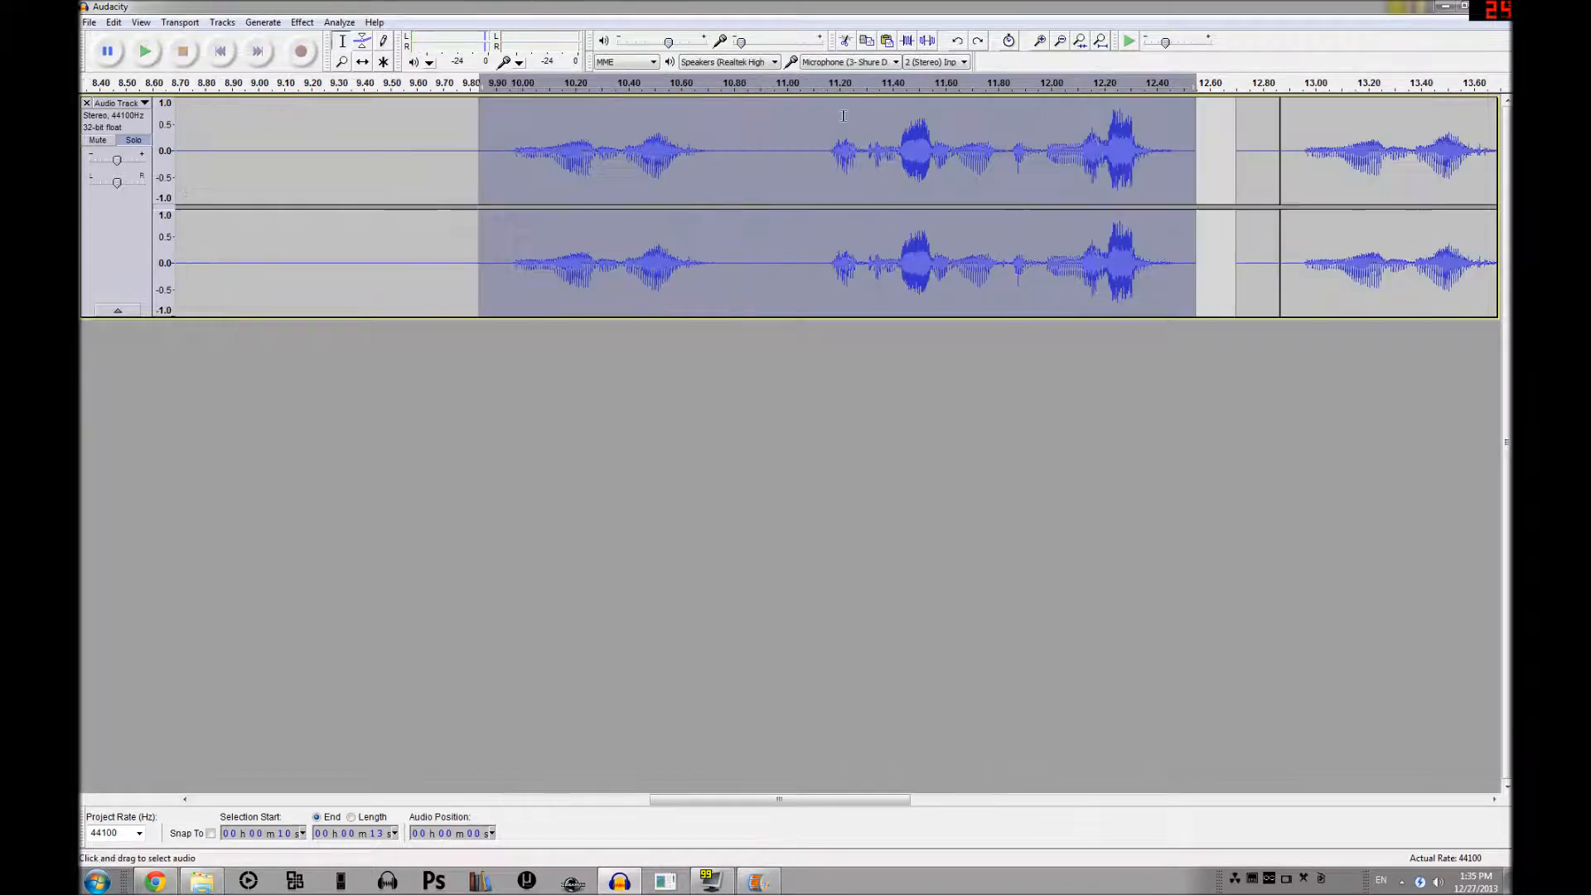
left_click_drag(1134, 136, 1084, 127)
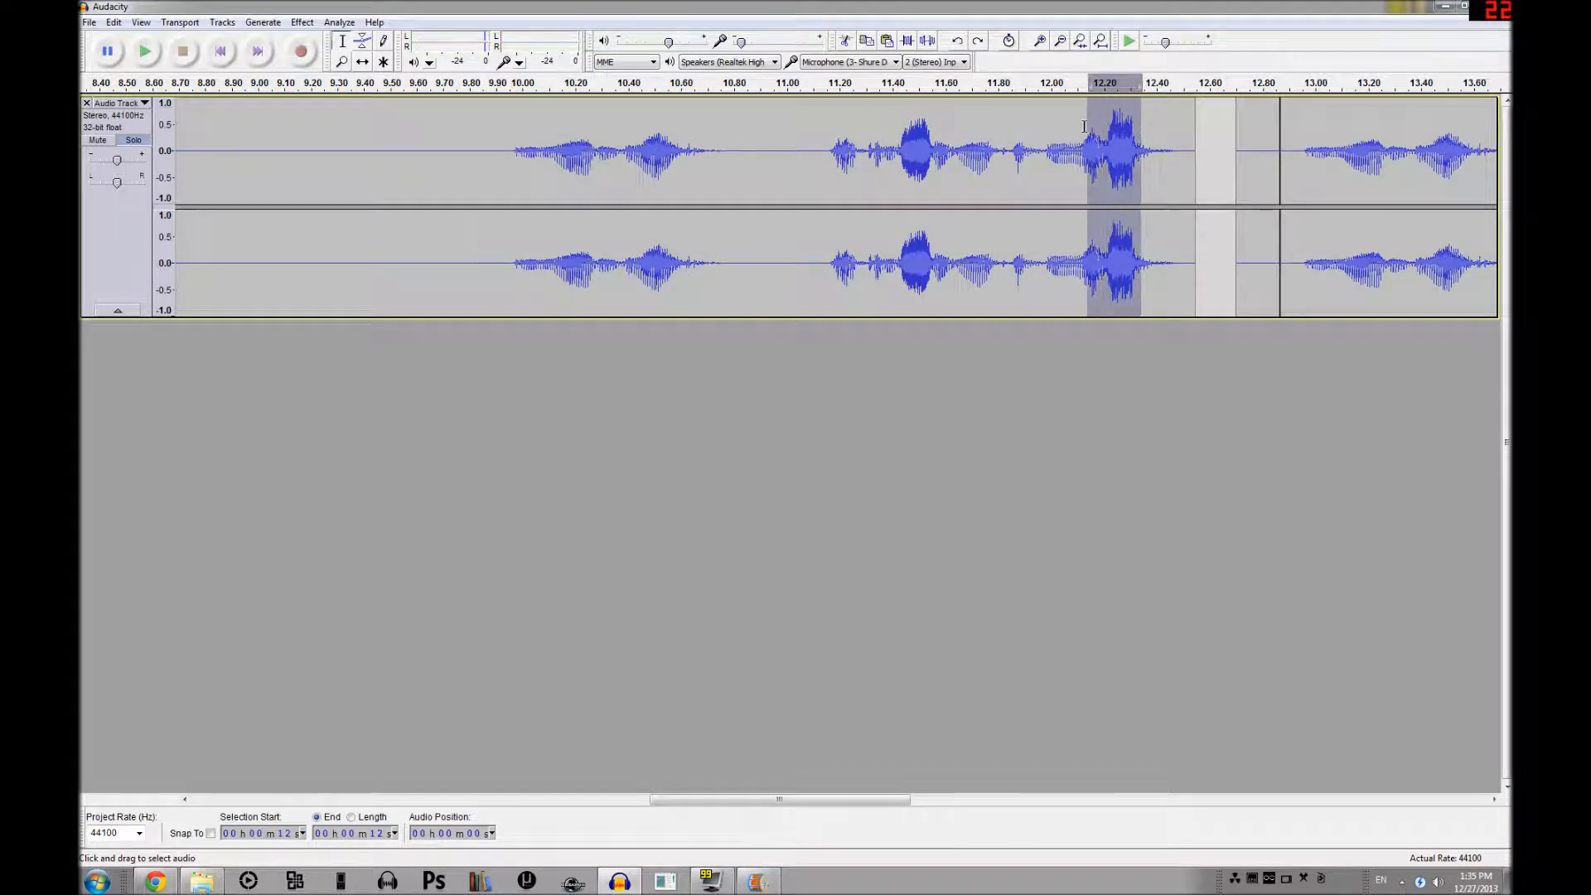
left_click(146, 52)
key("ctrl+3")
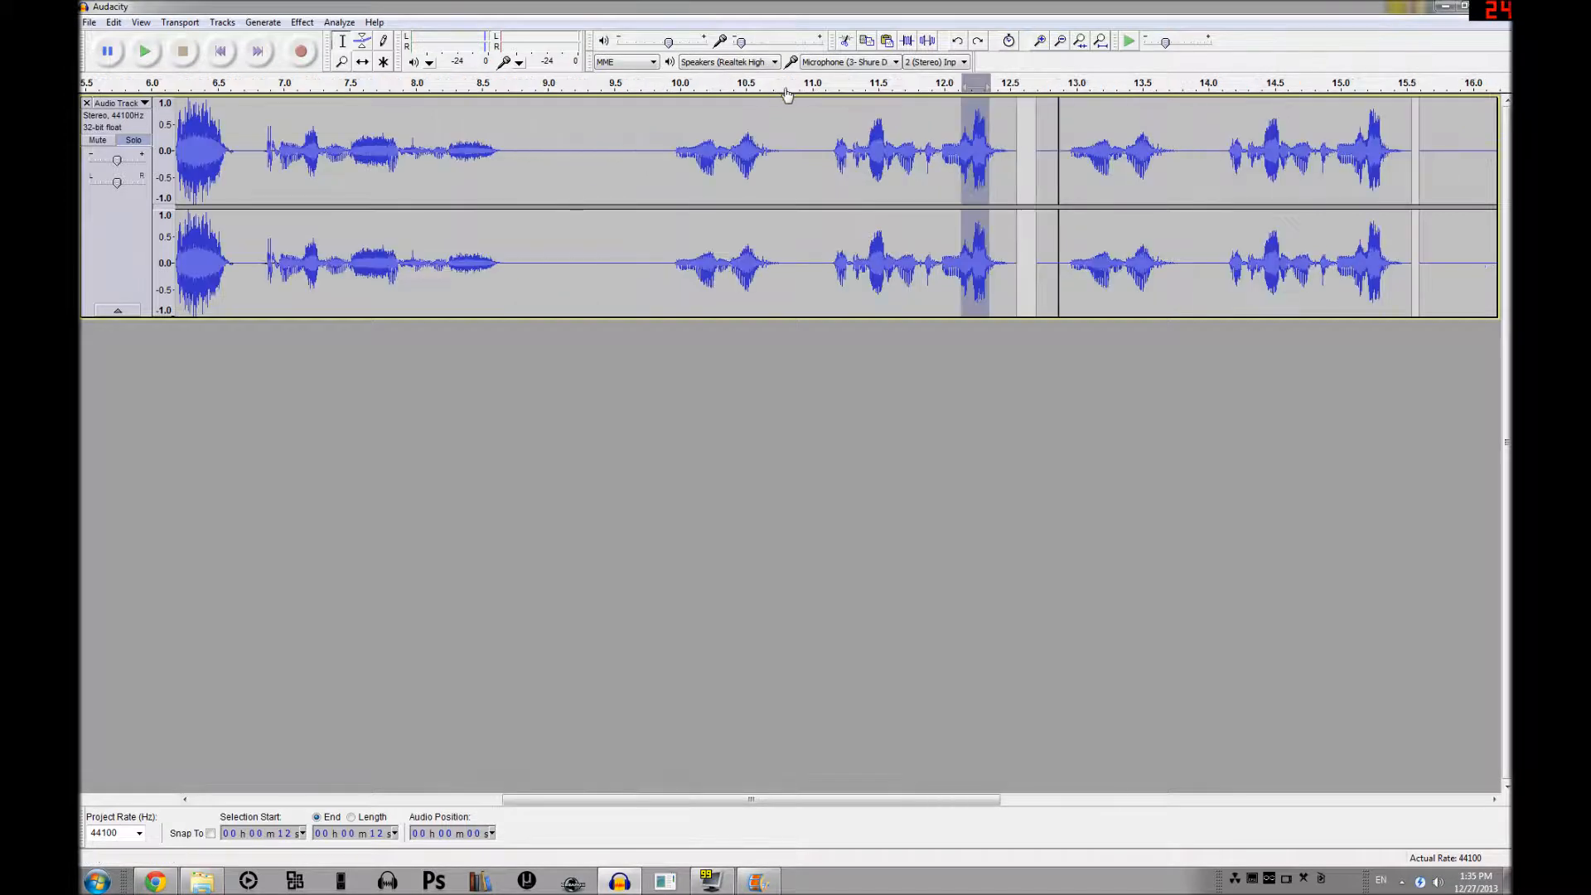
left_click_drag(973, 131, 987, 130)
left_click(145, 52)
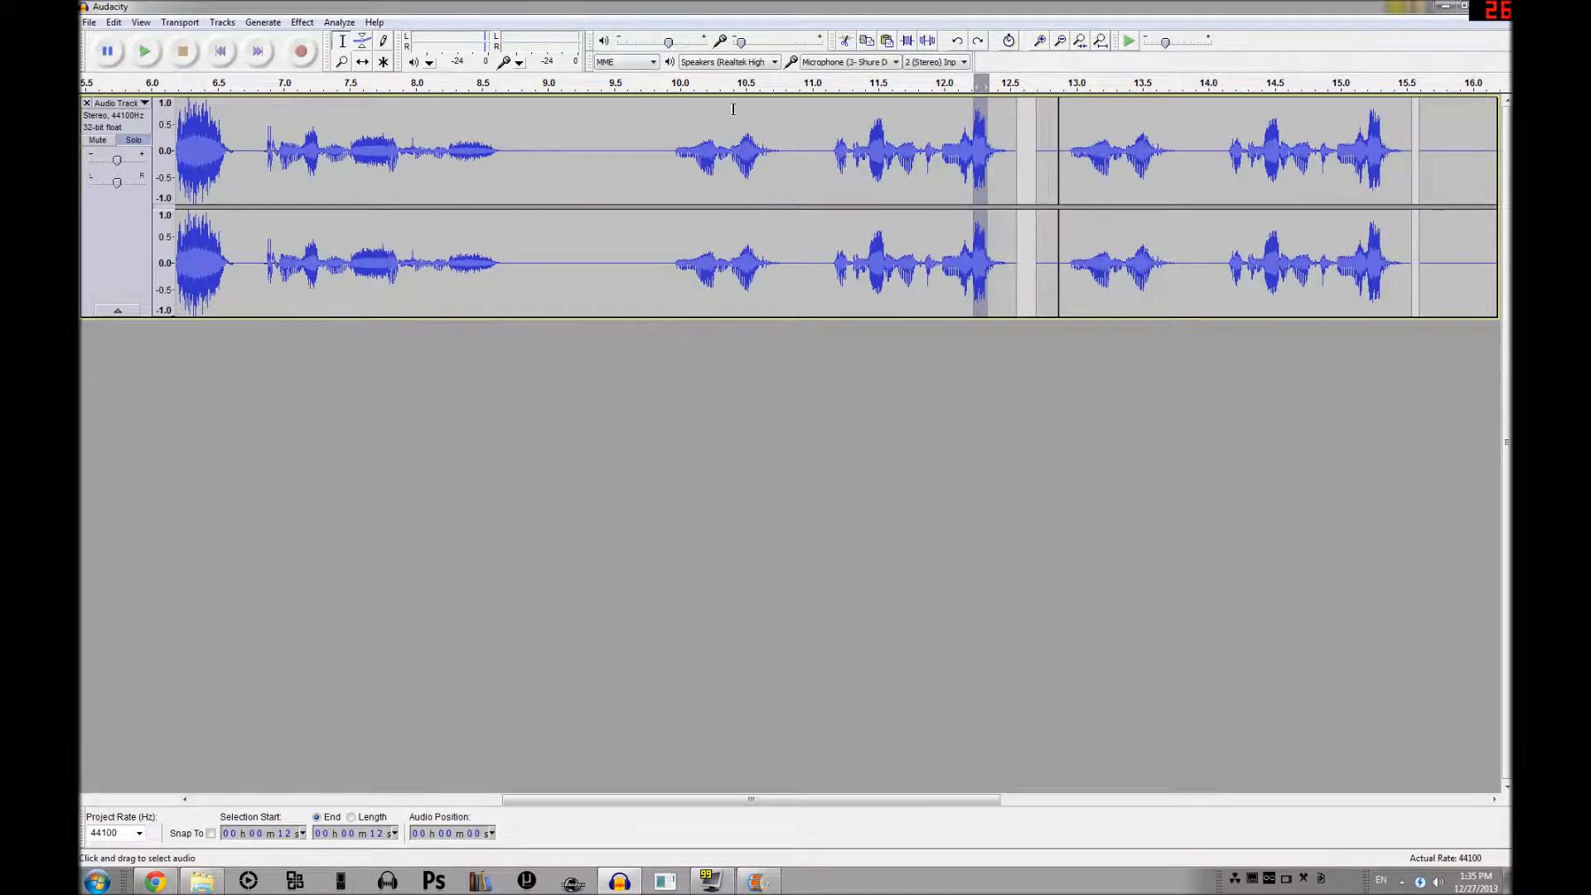
key("ctrl+1")
key("ctrl+1")
key("ctrl+1")
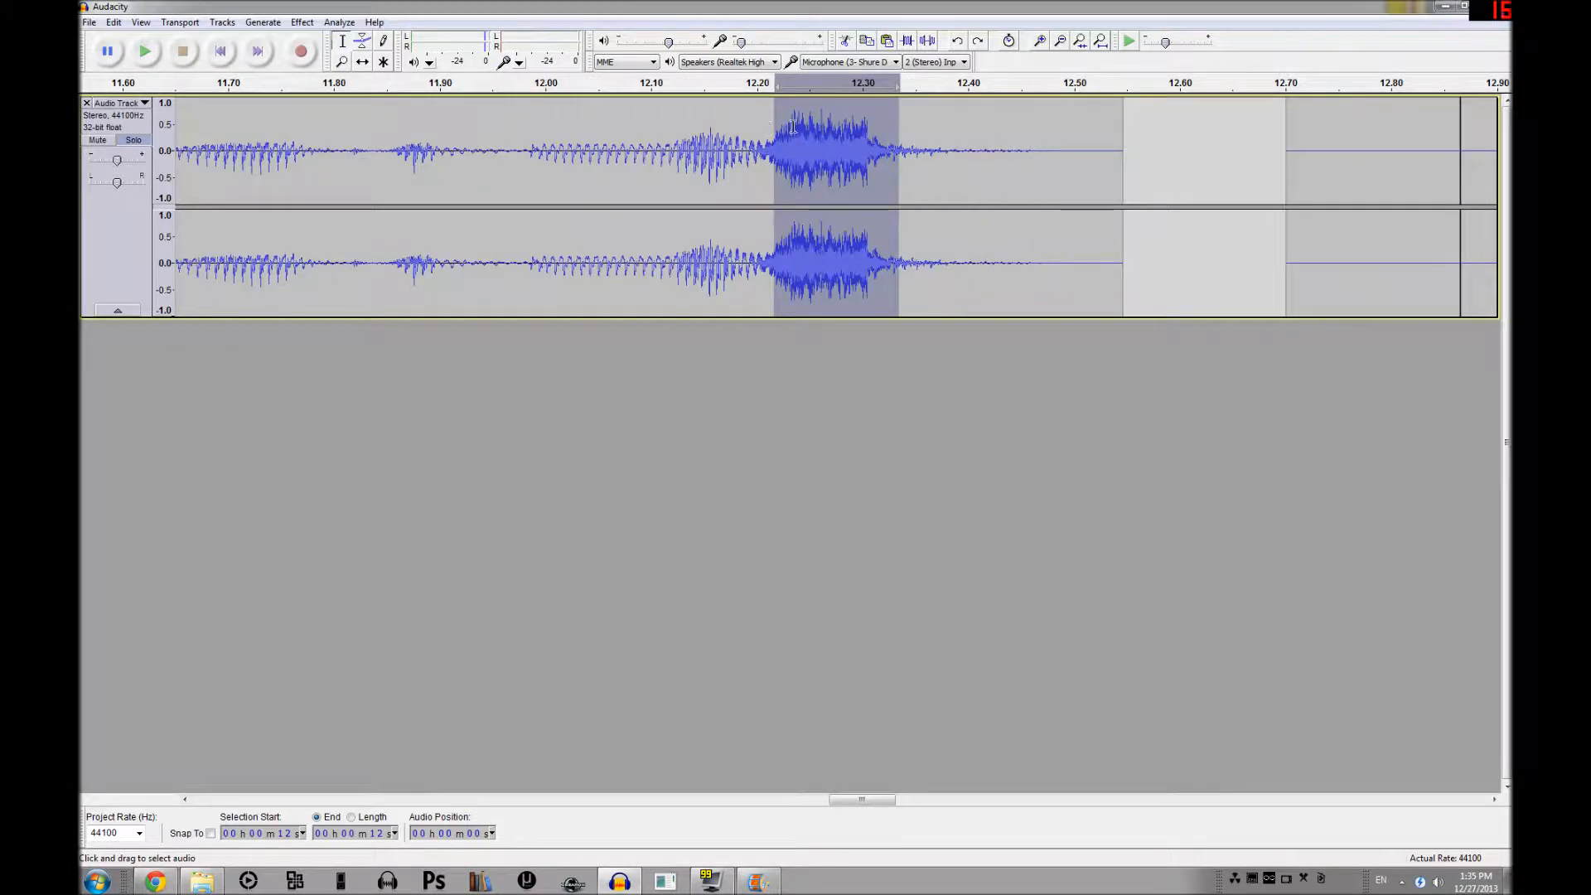
- Try an Amplify reduction on the phrase's closing burst, from about 12.21 s to 12.32 s
left_click_drag(764, 129, 870, 129)
key("ctrl+3")
key("ctrl+3")
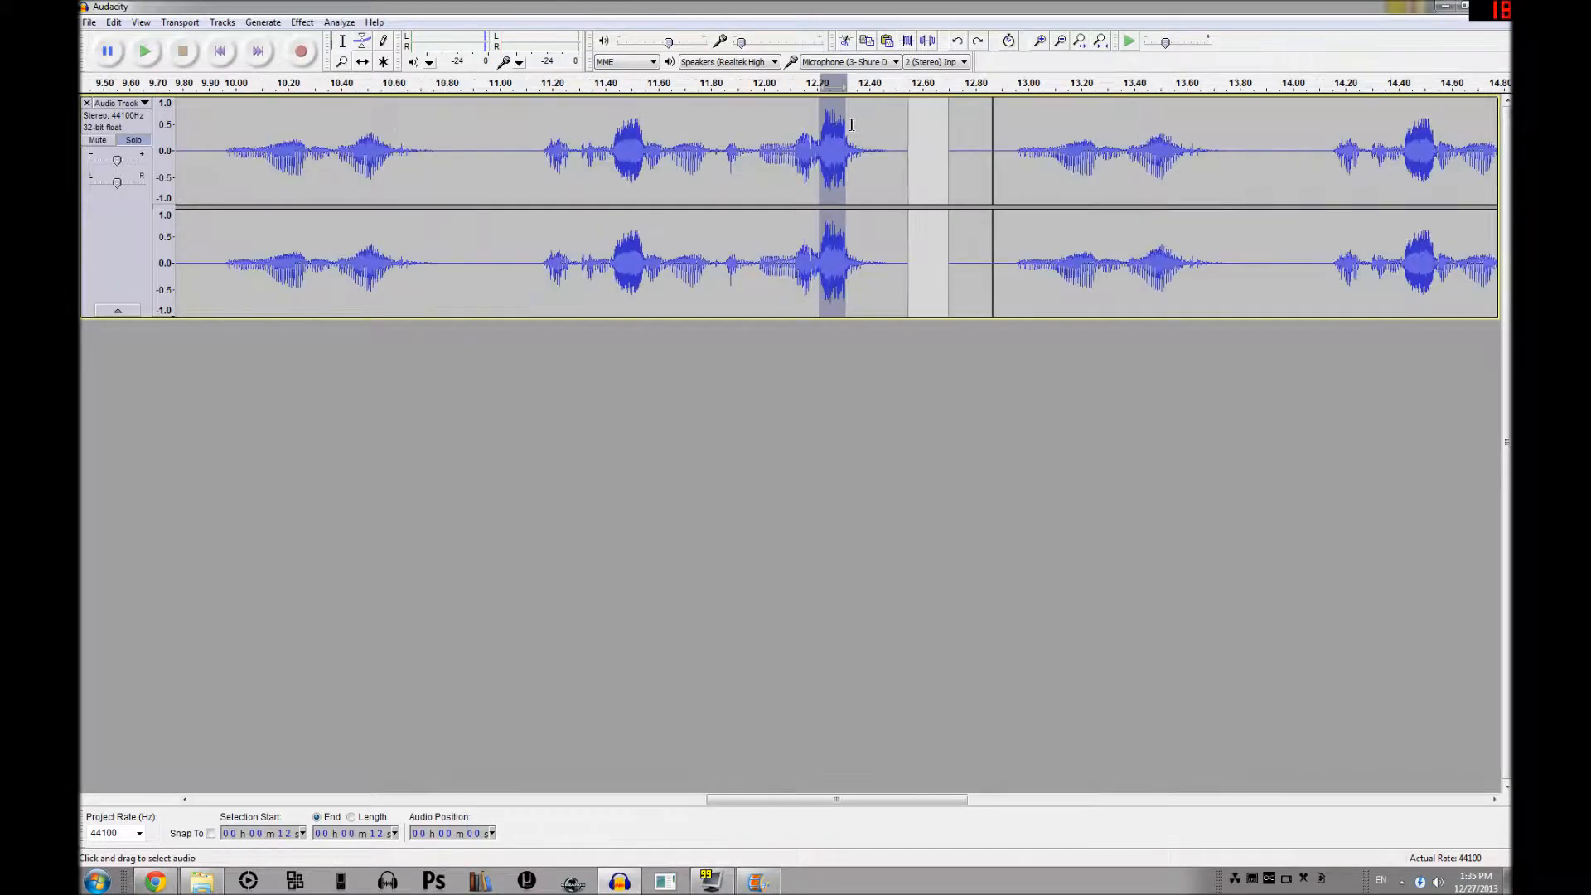
left_click(302, 23)
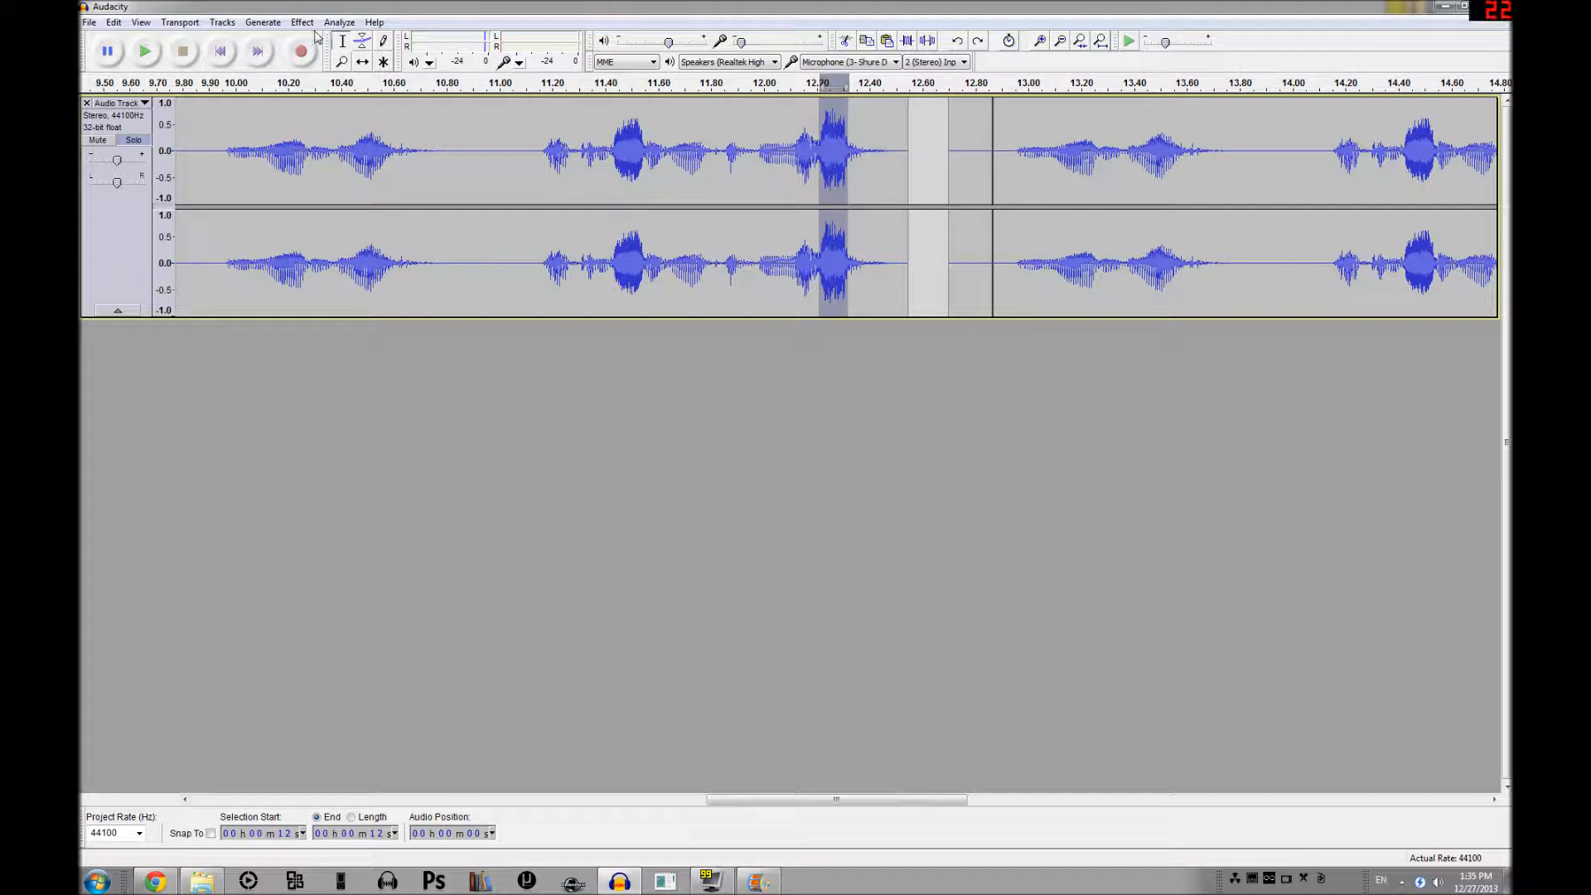
left_click(322, 37)
- Repeat the reduction on the phrase's earlier burst, about 11.43 s to 11.54 s, and play back from about 11.1 s to 12.5 s
left_click_drag(643, 117, 613, 121)
key("ctrl+r")
key("ctrl+3")
left_click_drag(873, 136, 680, 134)
left_click(146, 50)
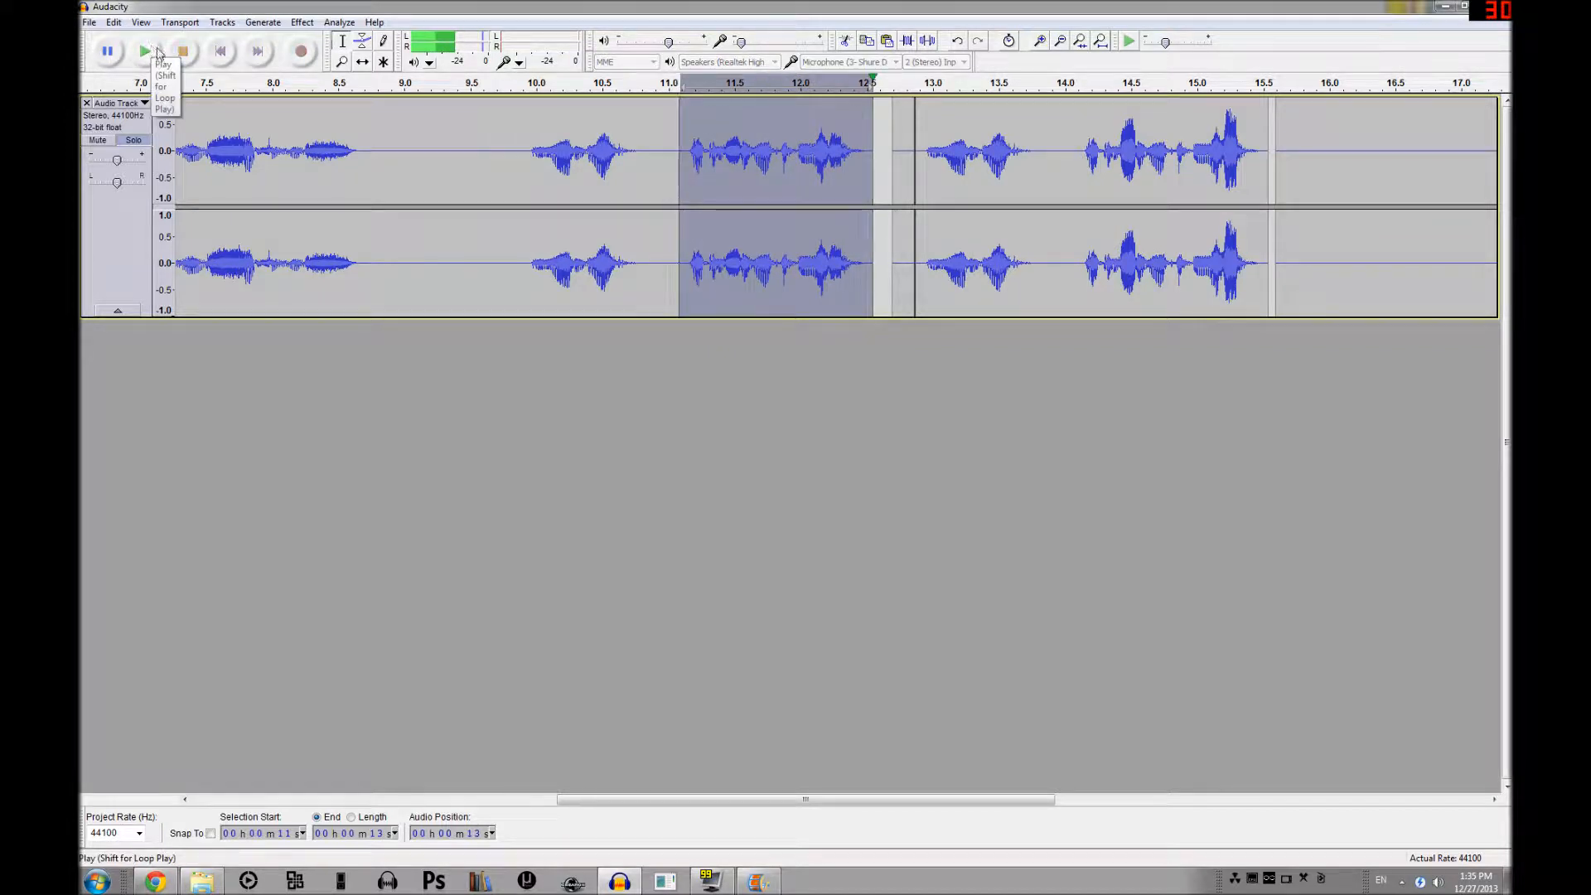
- Try reducing the closing burst even further, starting from about 12.22 s
key("ctrl+1")
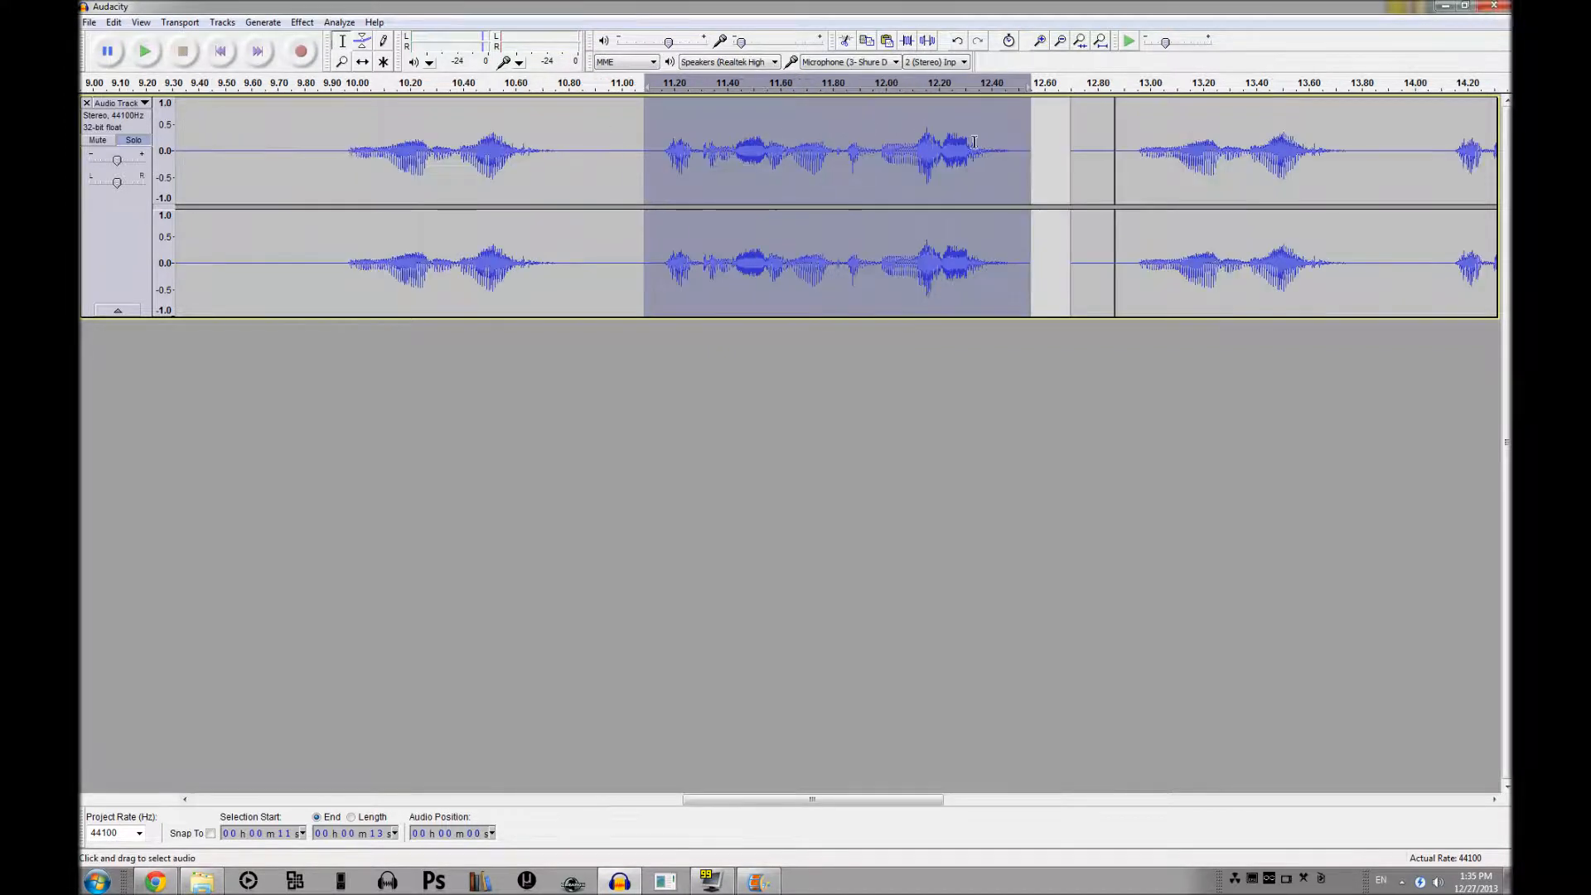
left_click_drag(964, 141, 943, 141)
left_click(945, 141)
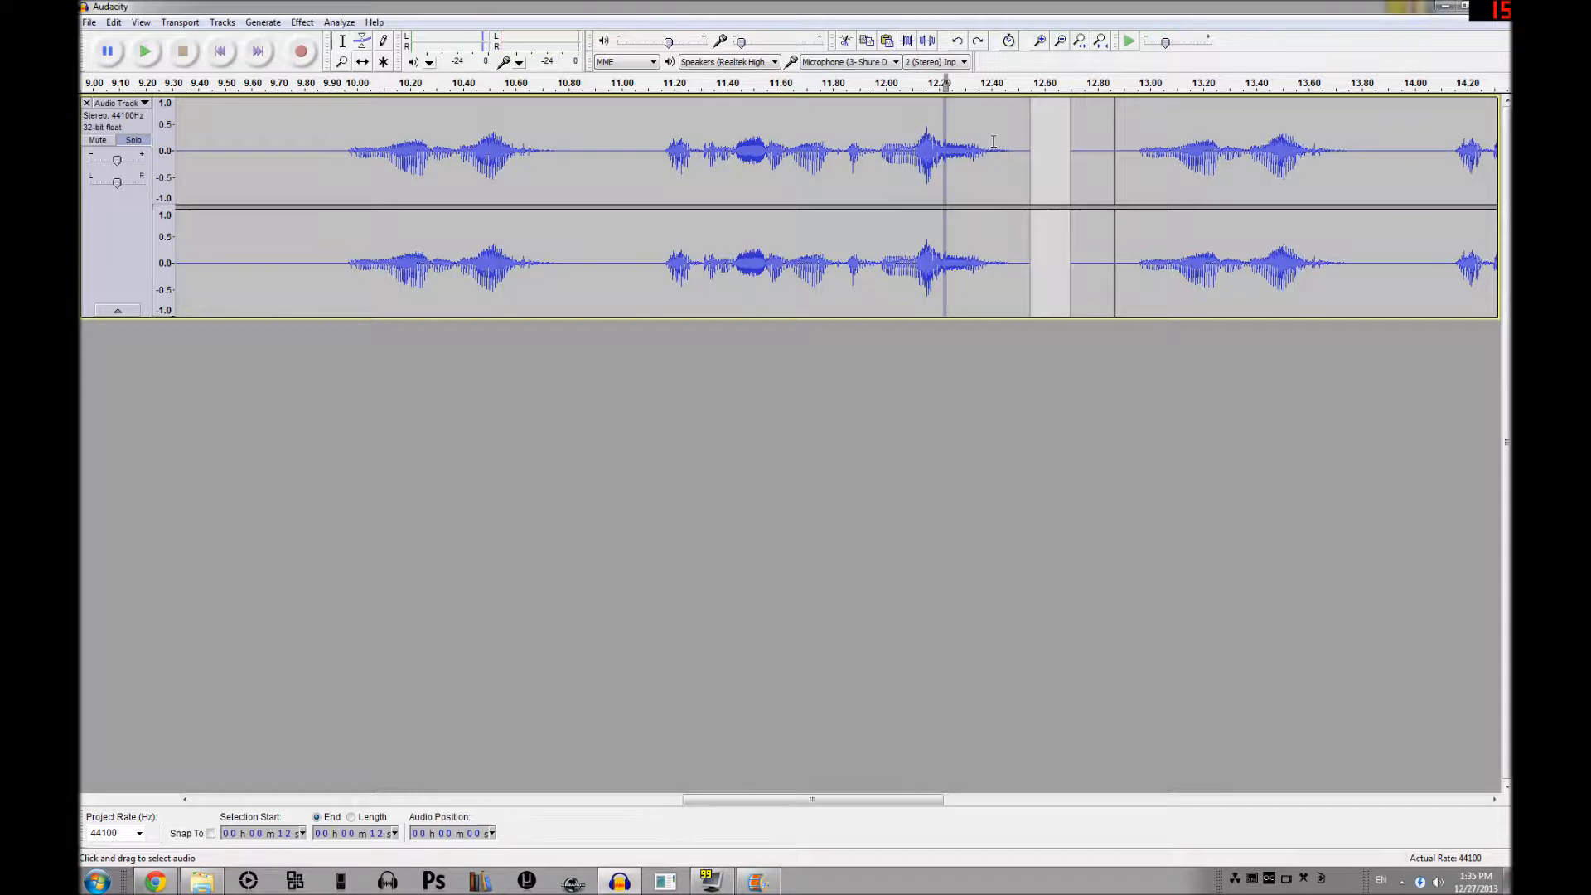
- Undo the reductions on both bursts and redo only the first reduction on the closing burst
key("ctrl+1")
key("ctrl+z")
key("ctrl+z")
key("ctrl+z")
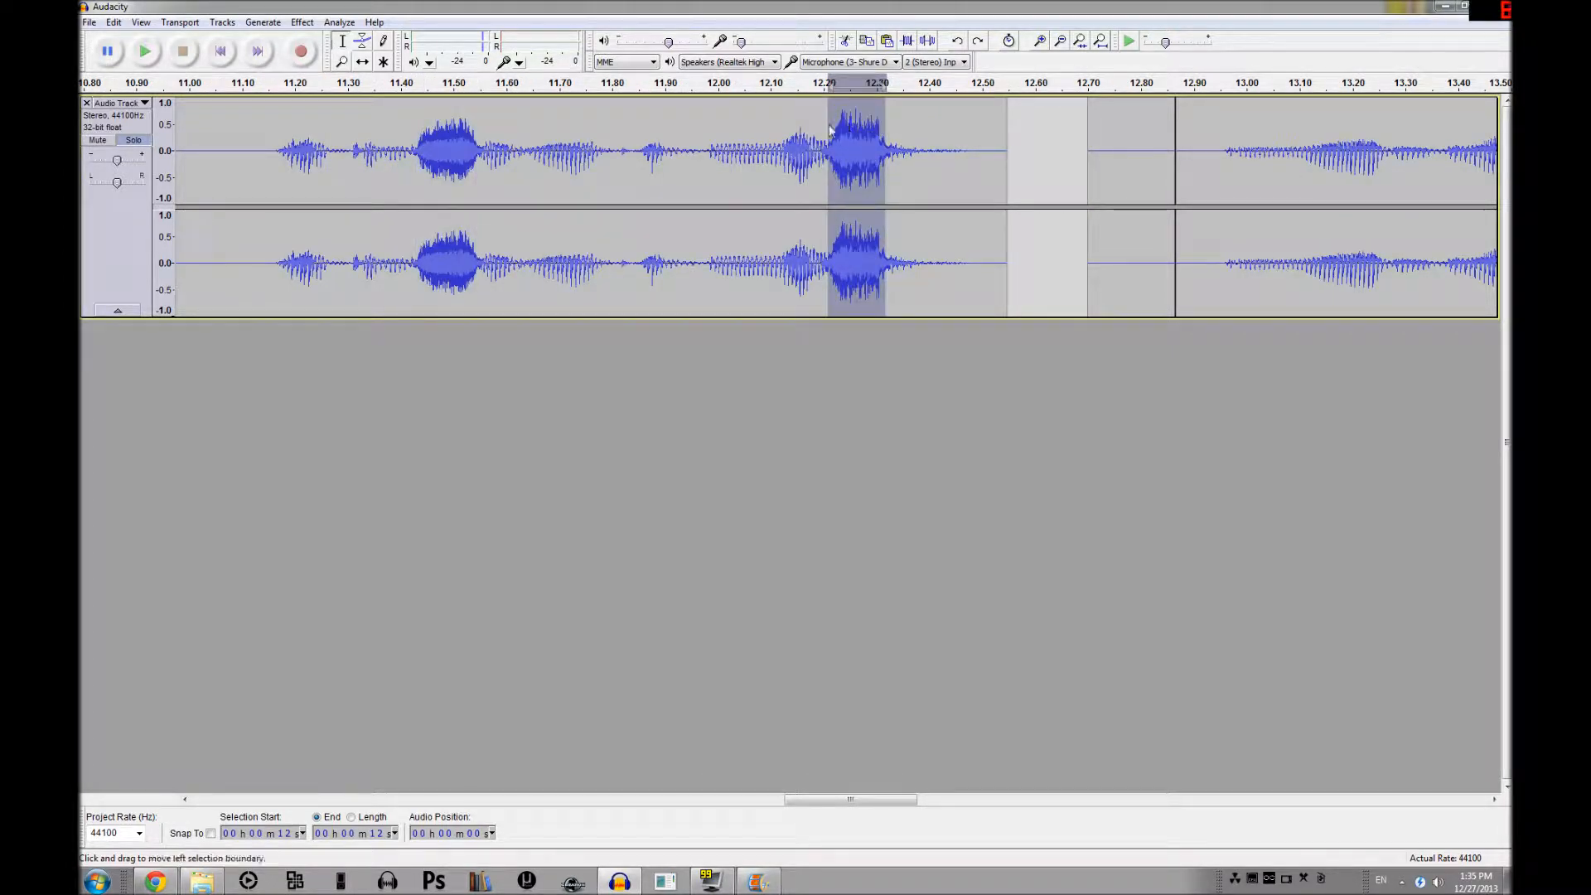
key("ctrl+y")
left_click(955, 144)
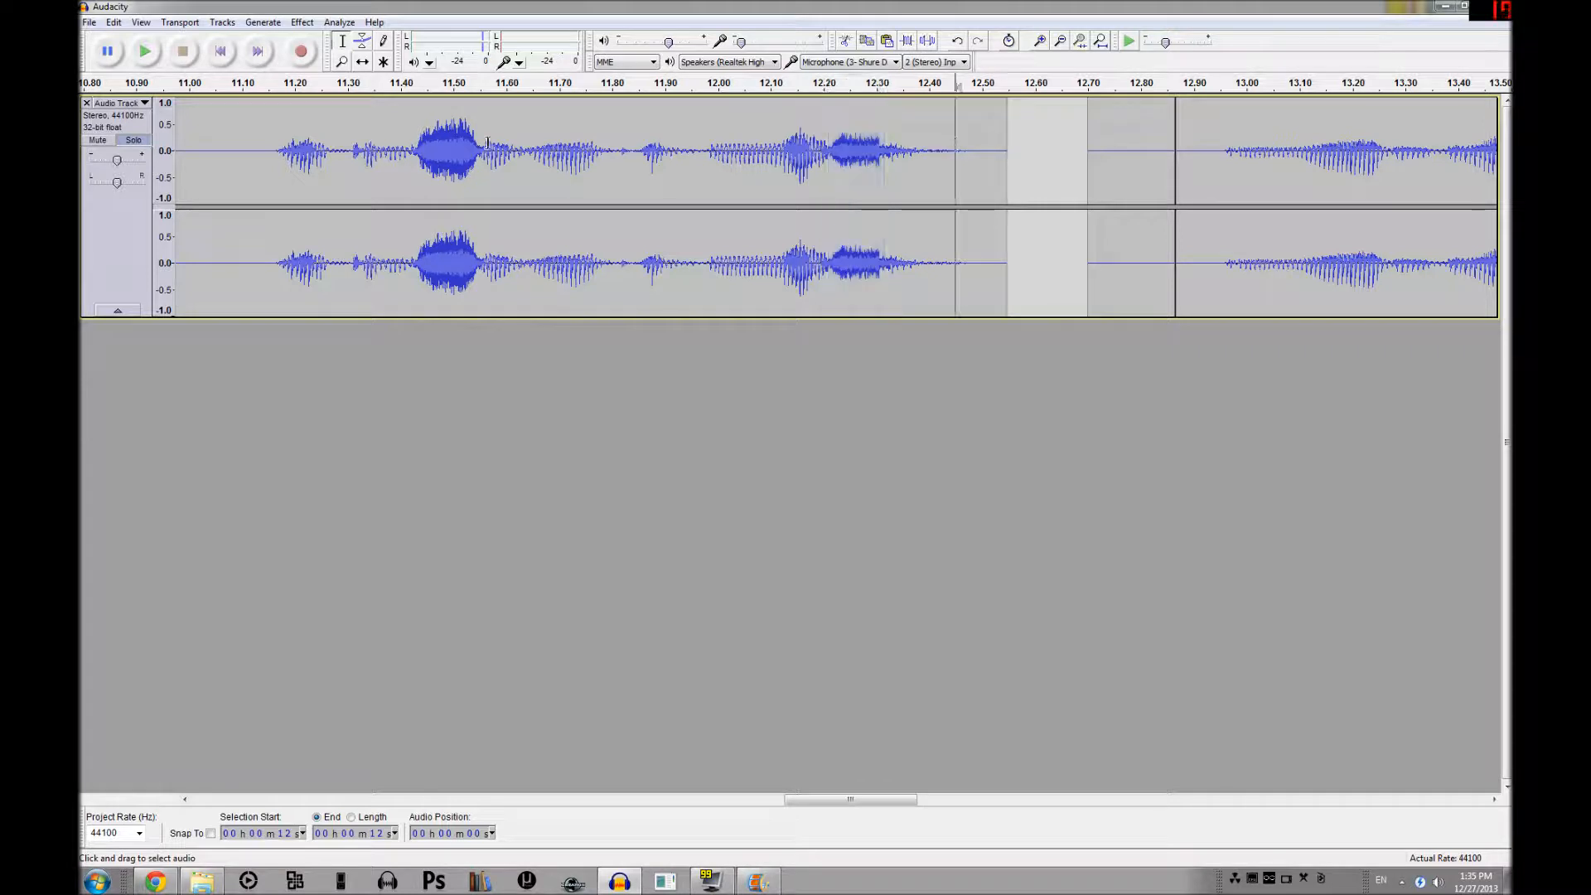
- Reapply the Amplify reduction to the burst at about 11.43 s to 11.54 s and play the phrase through to about 12.5 s
left_click_drag(475, 142, 419, 145)
key("ctrl+3")
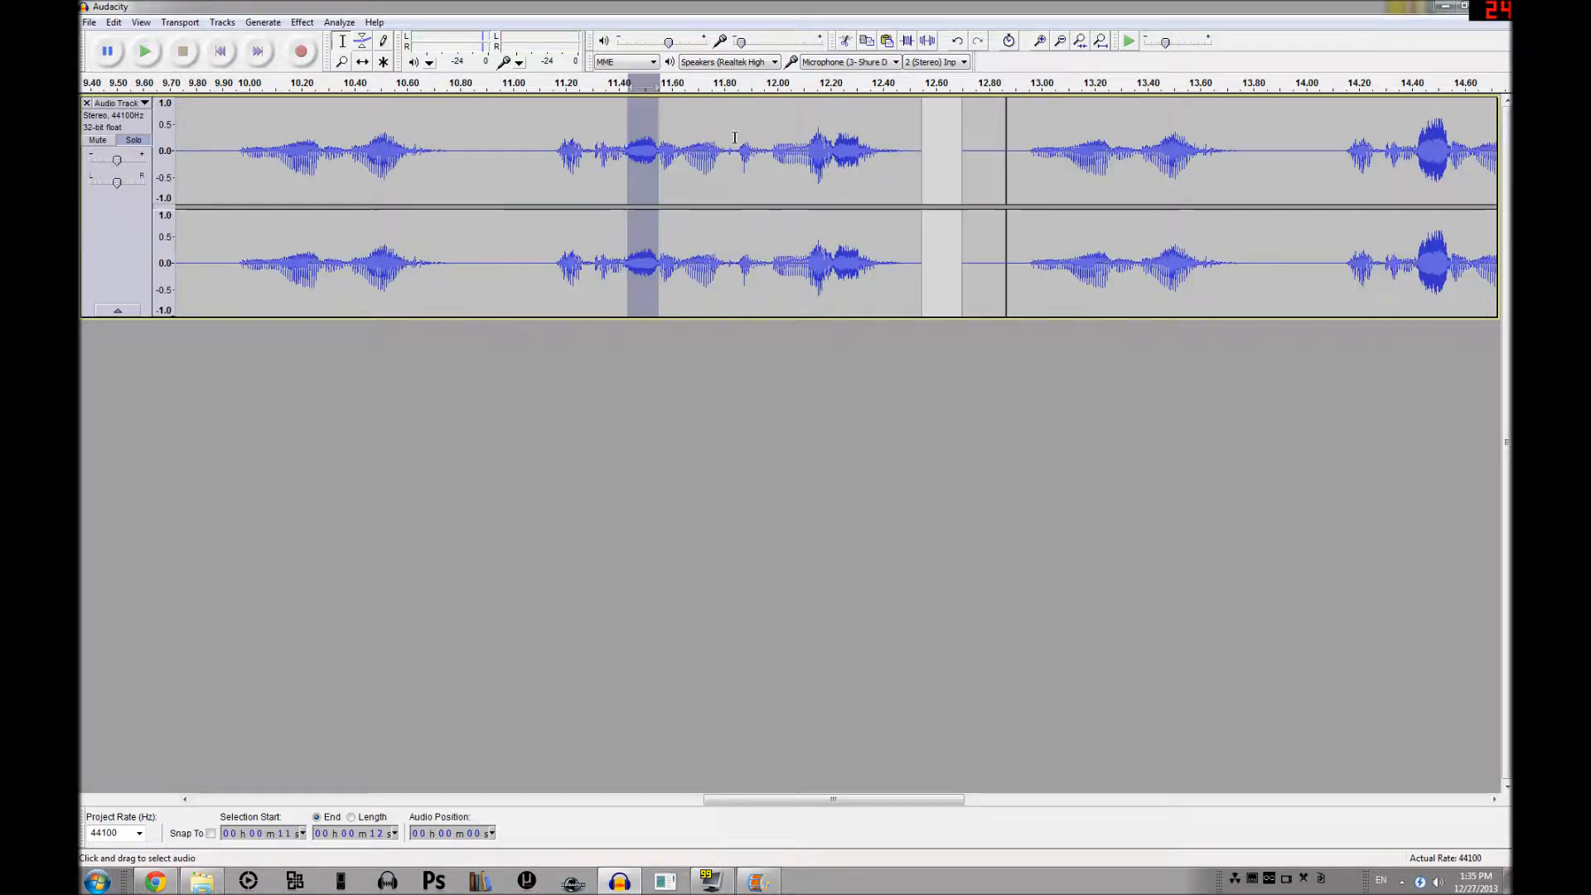
left_click_drag(917, 153, 546, 153)
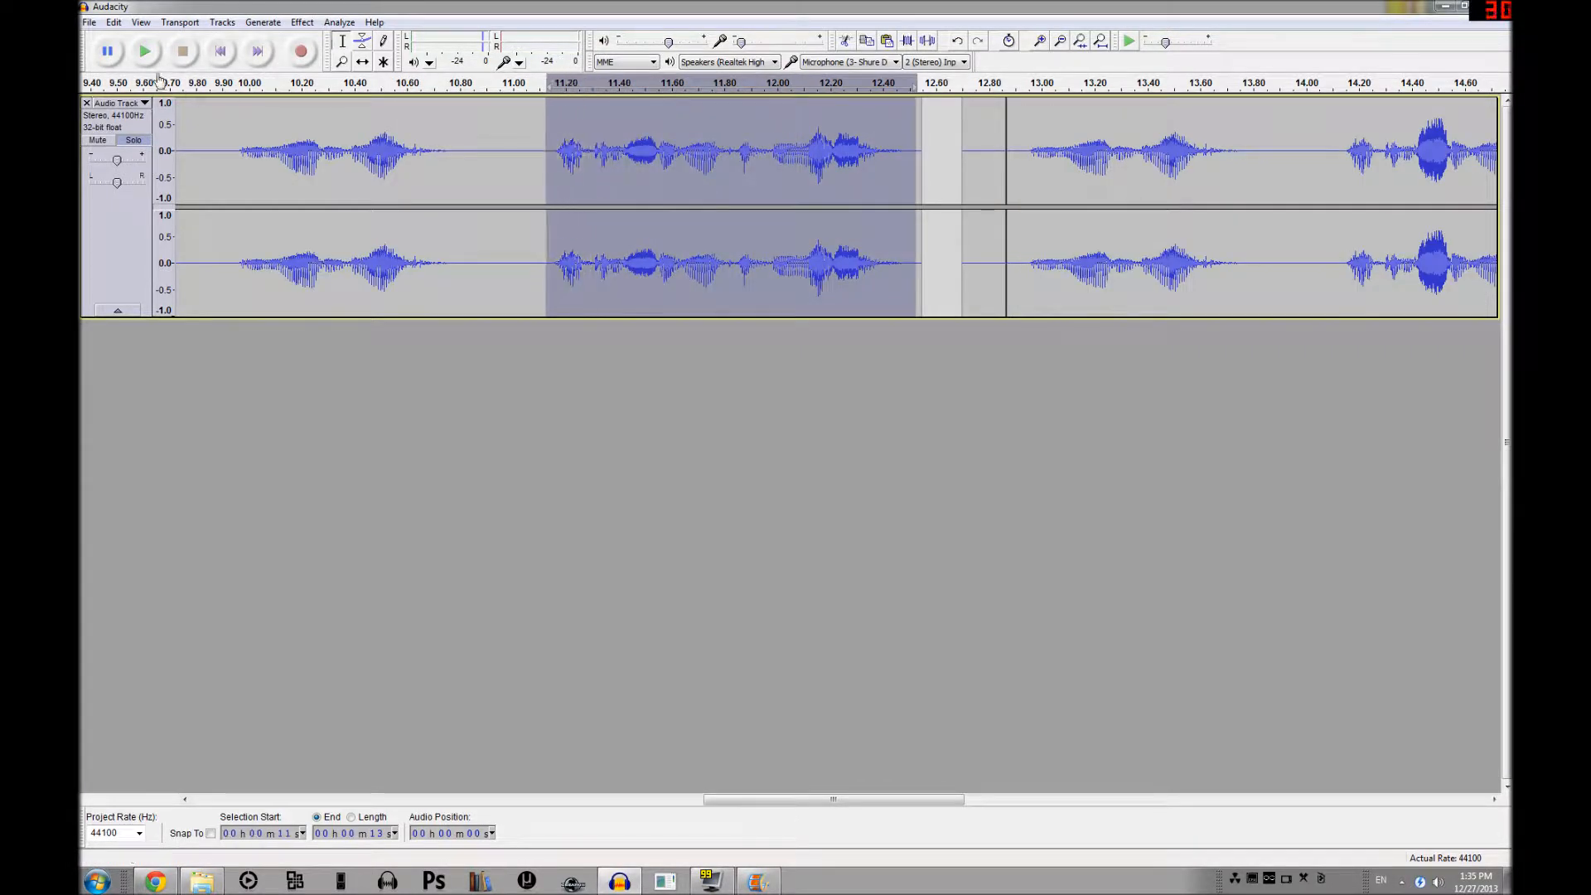
left_click(149, 58)
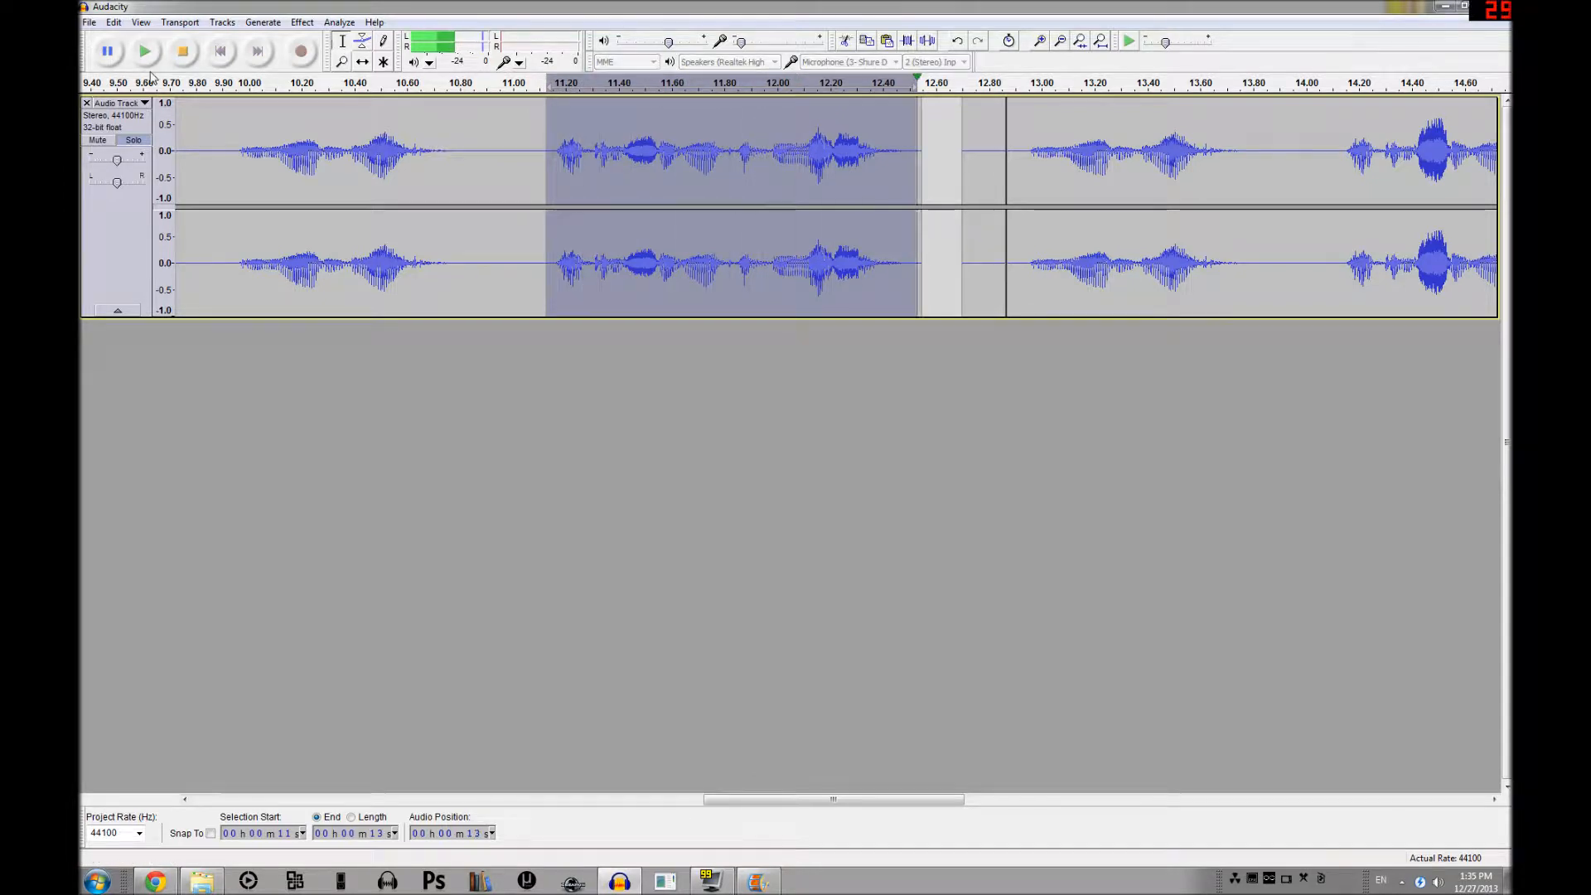
- Play back the track's last phrase, from about 17.5 s to 22.8 s
key("ctrl+3")
key("ctrl+3")
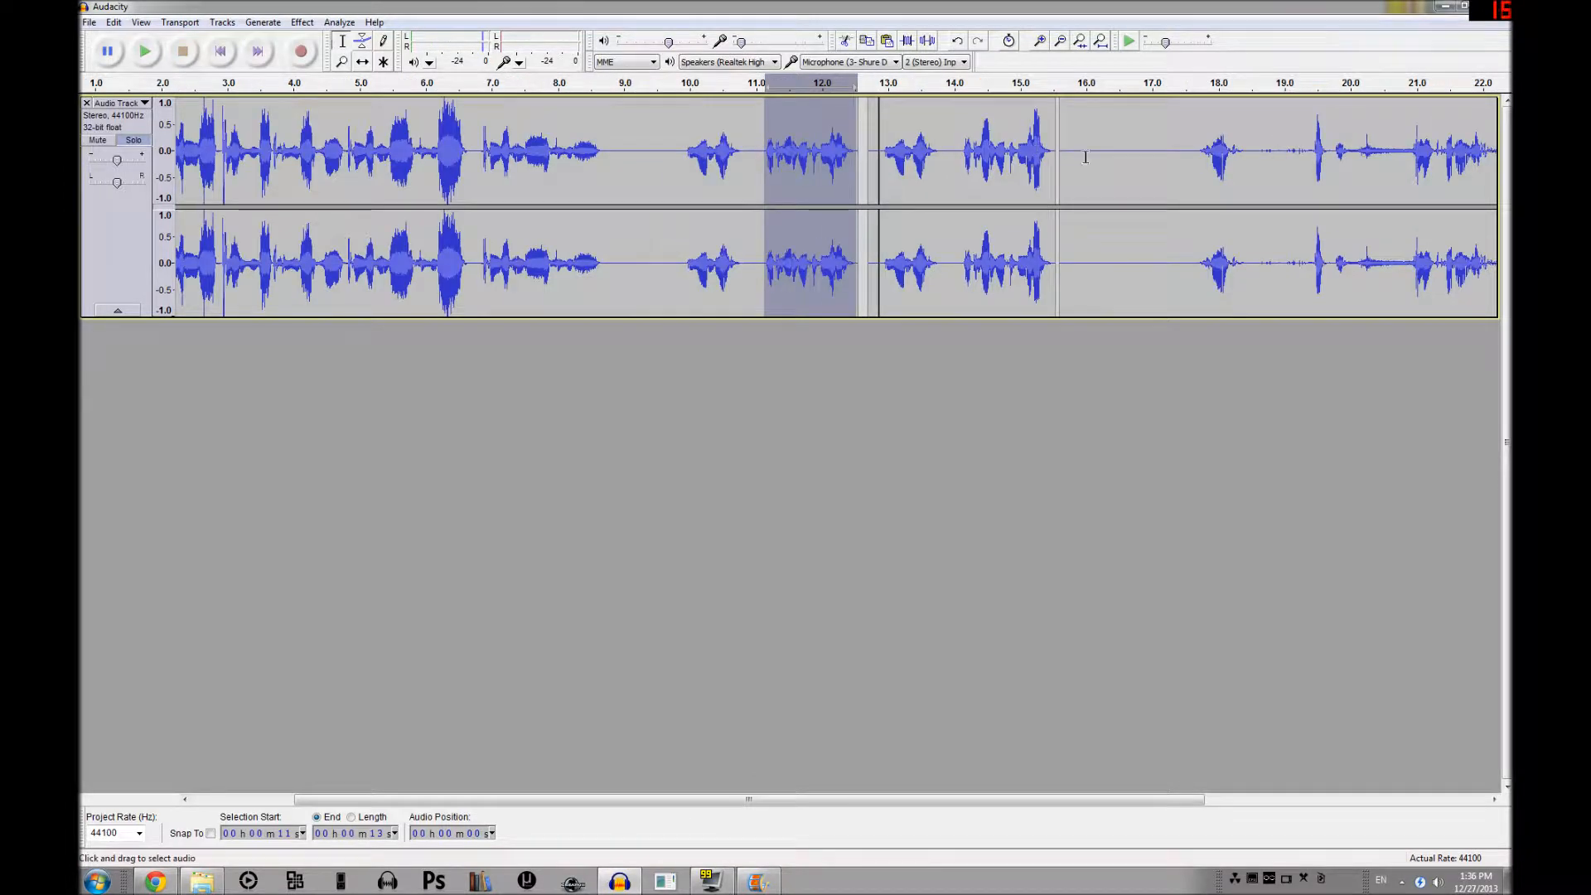
left_click_drag(1192, 146, 1351, 166)
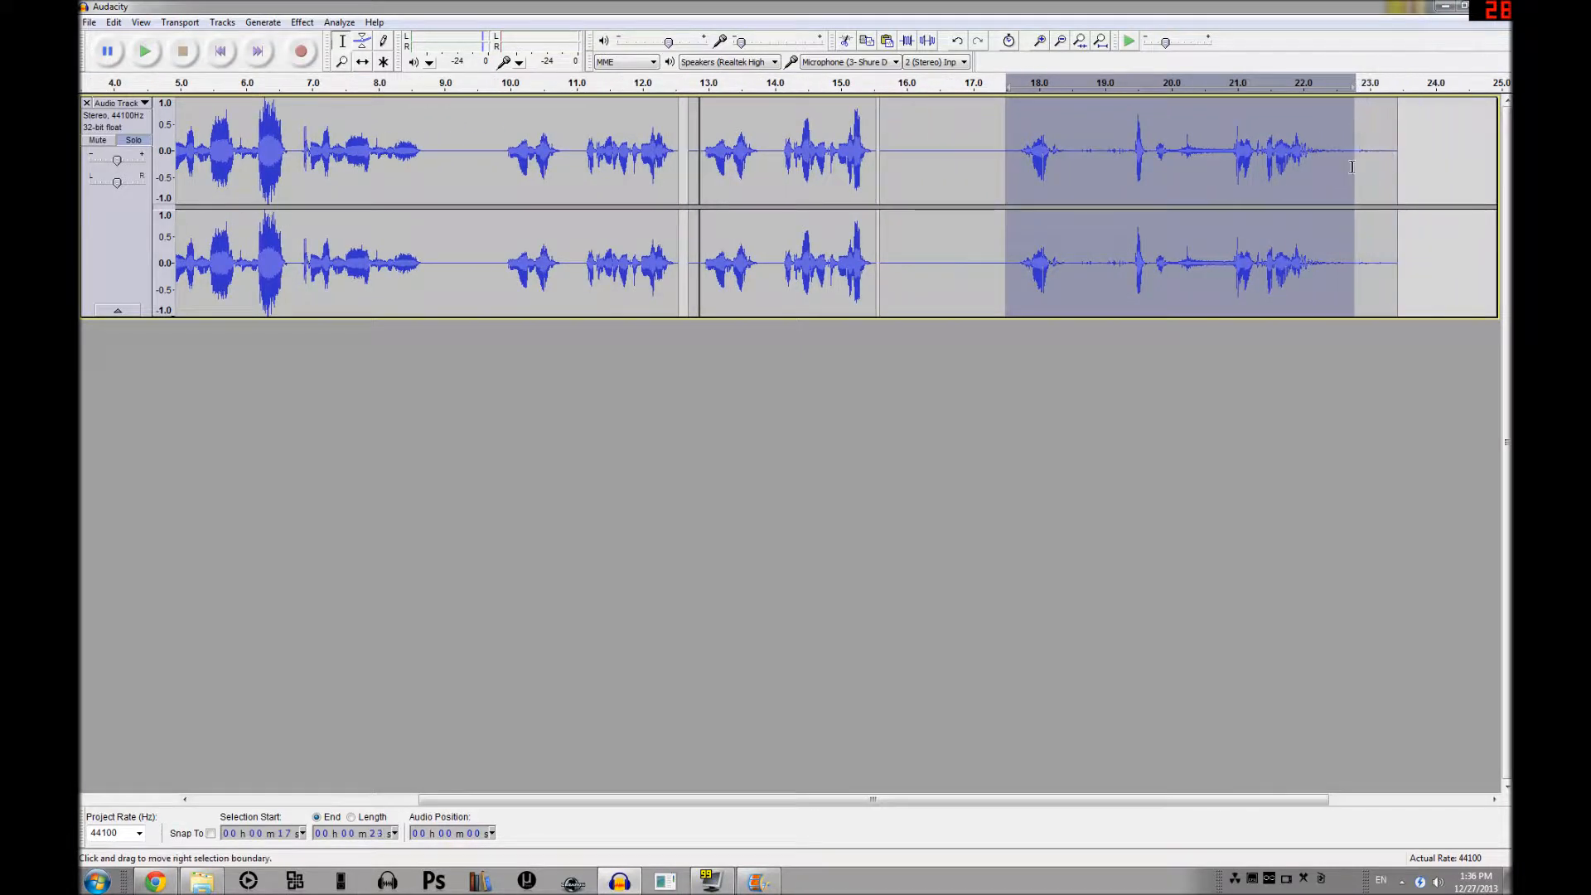
key("ctrl+1")
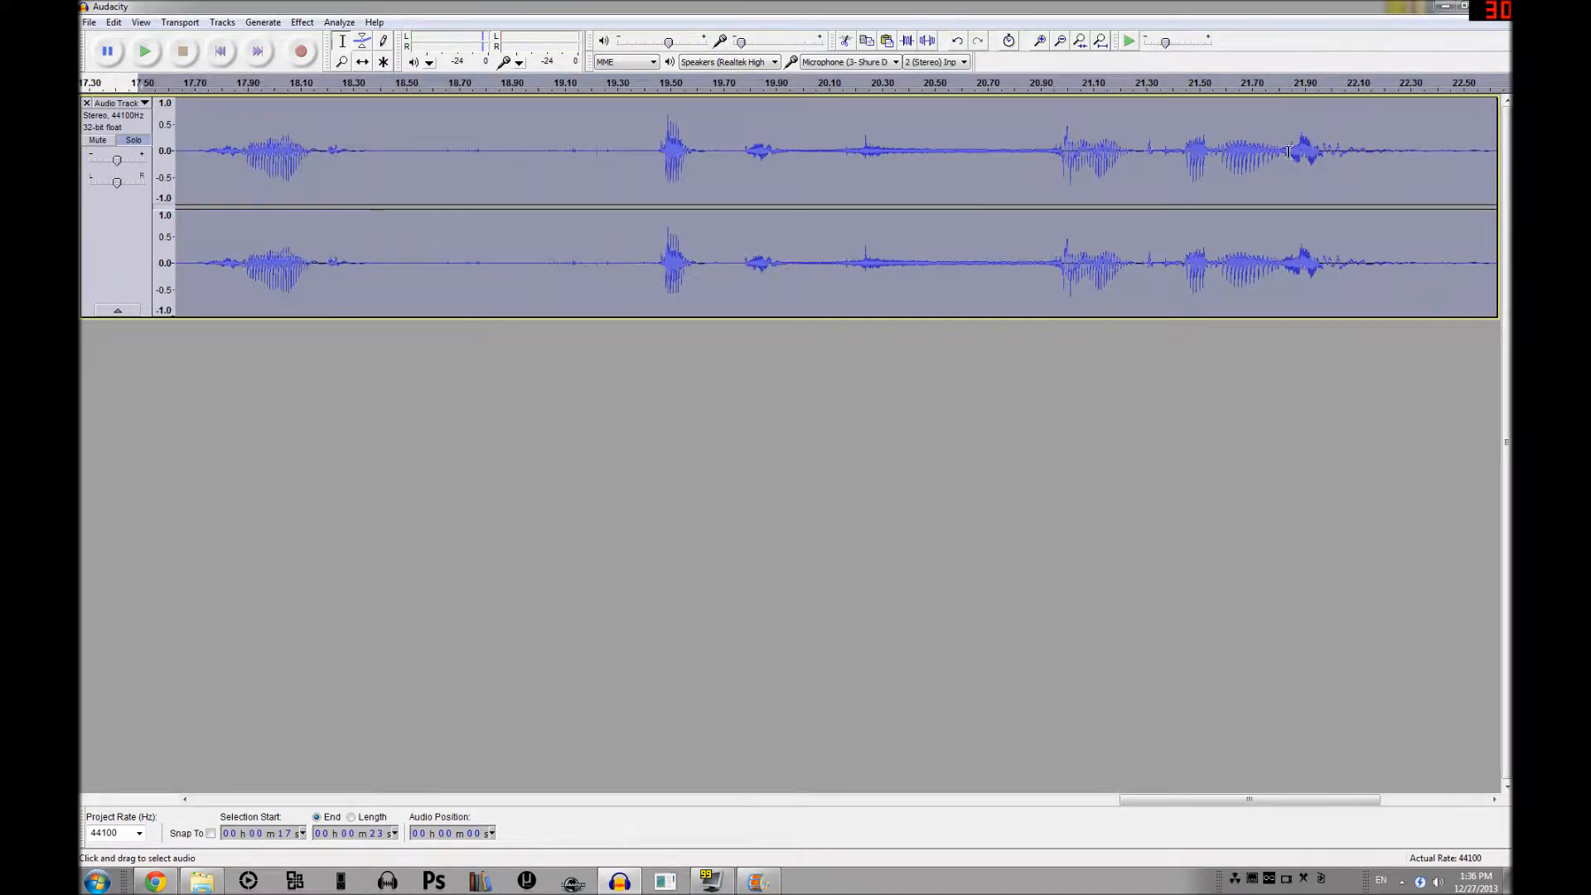
left_click(145, 53)
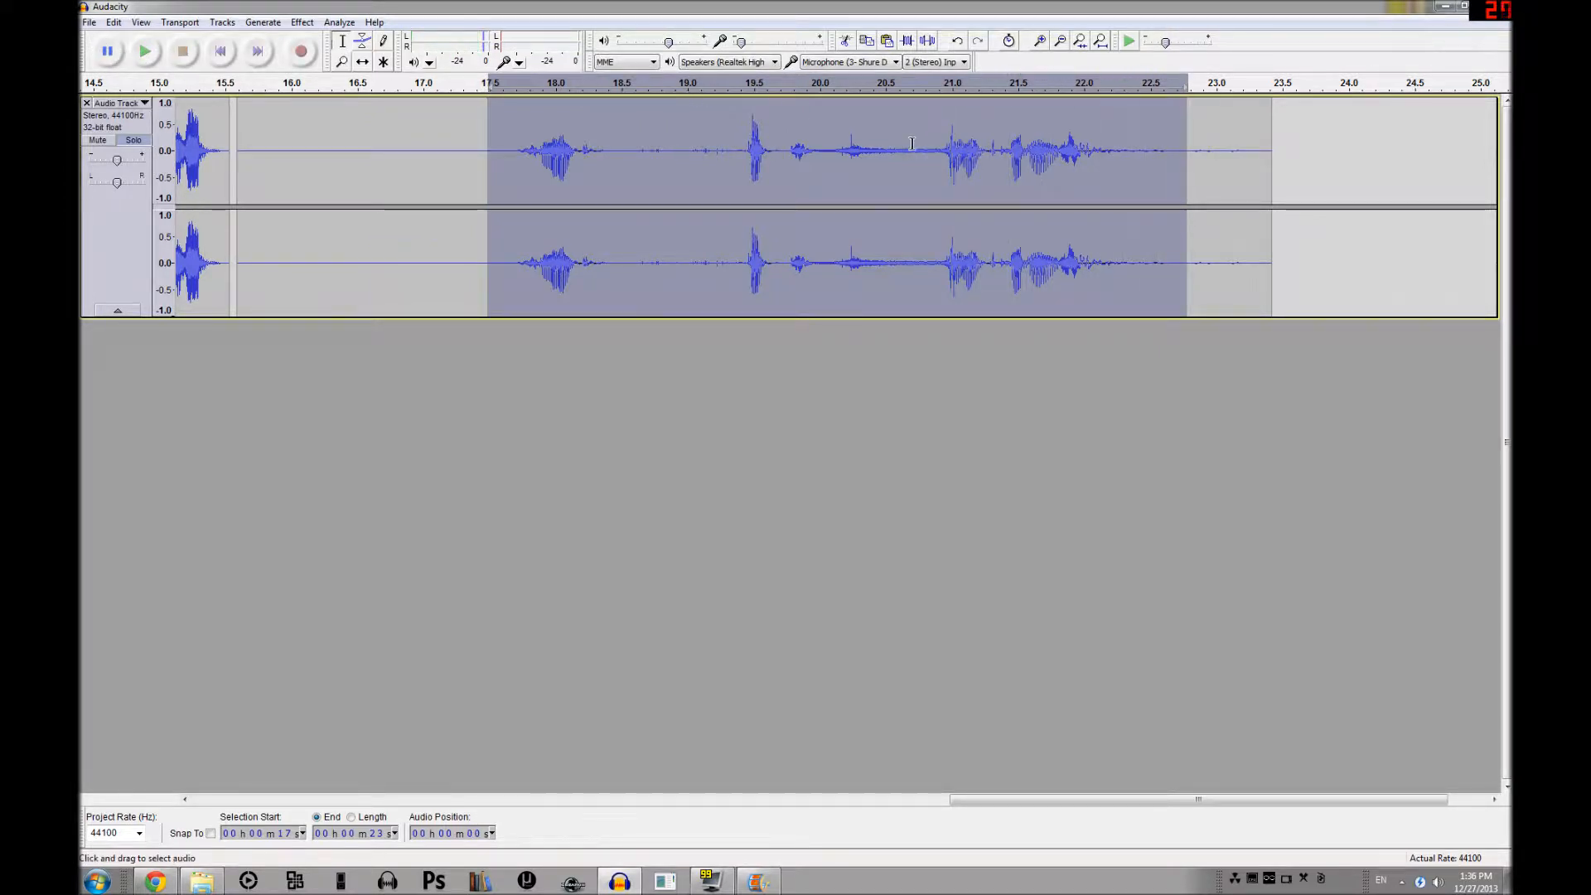
- Examine the noisy gap between words from about 19.9 s to 20.8 s, focusing on the spots near 20.17 s and 20.24 s
left_click_drag(916, 135, 812, 135)
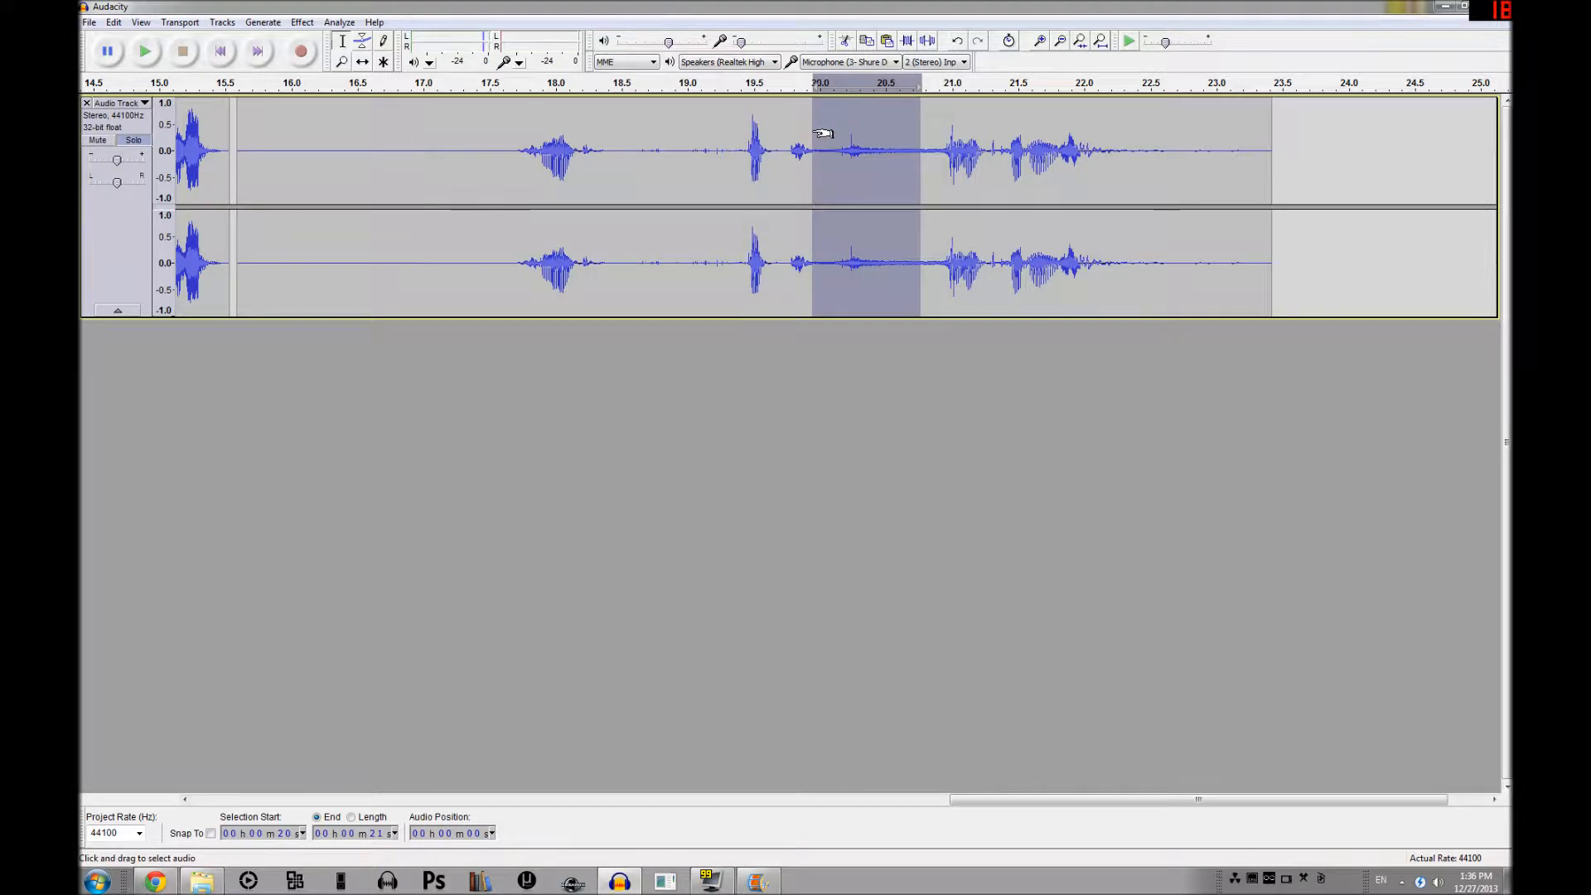
key("ctrl+1")
key("ctrl+1")
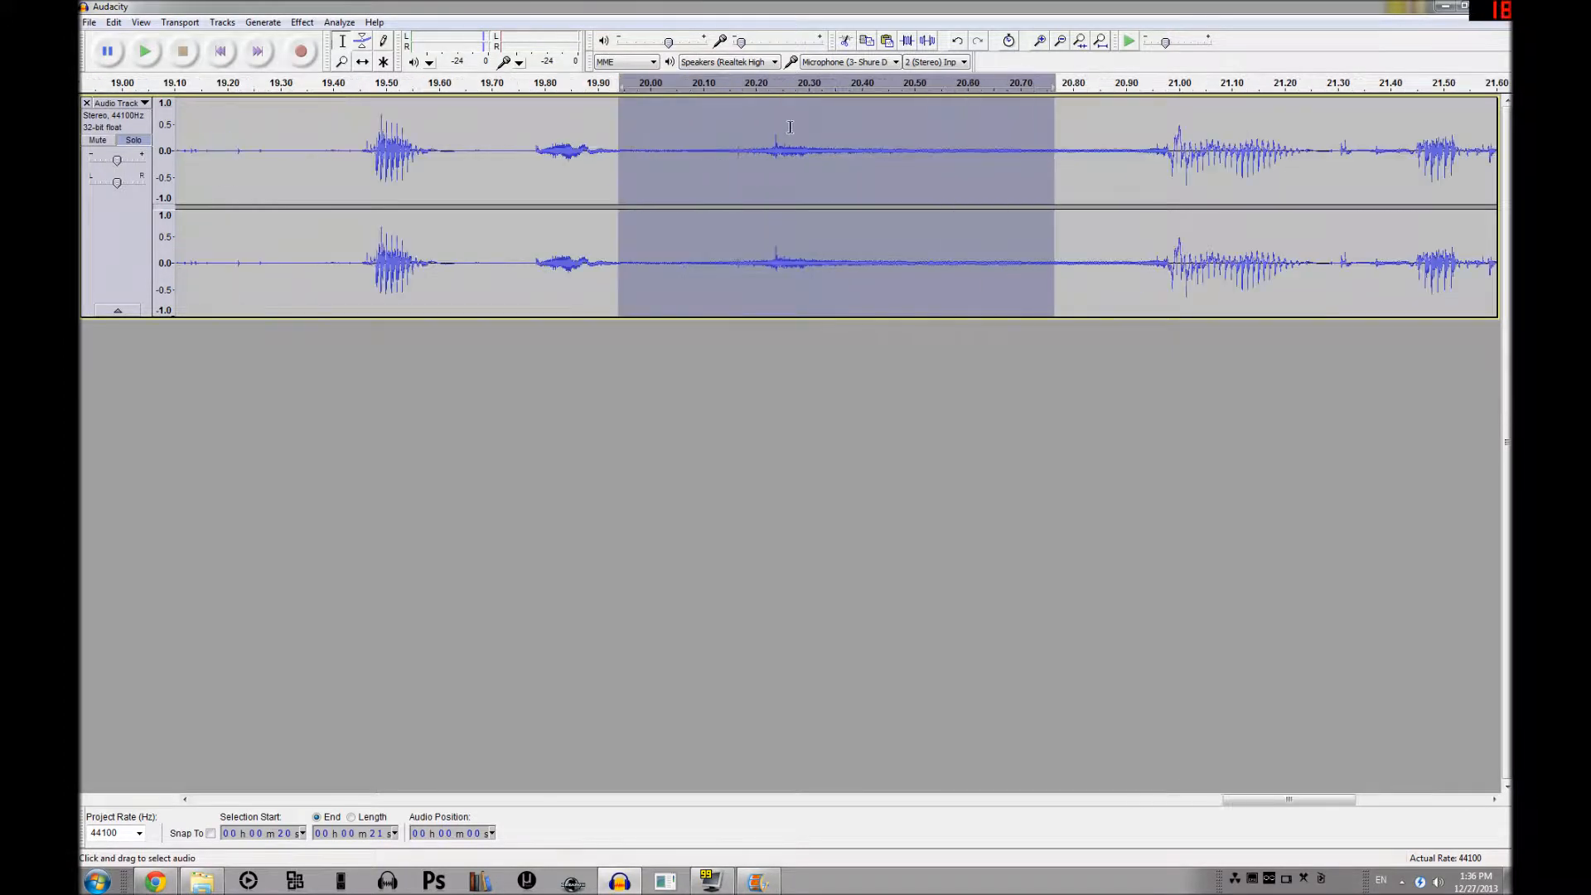
left_click(779, 127)
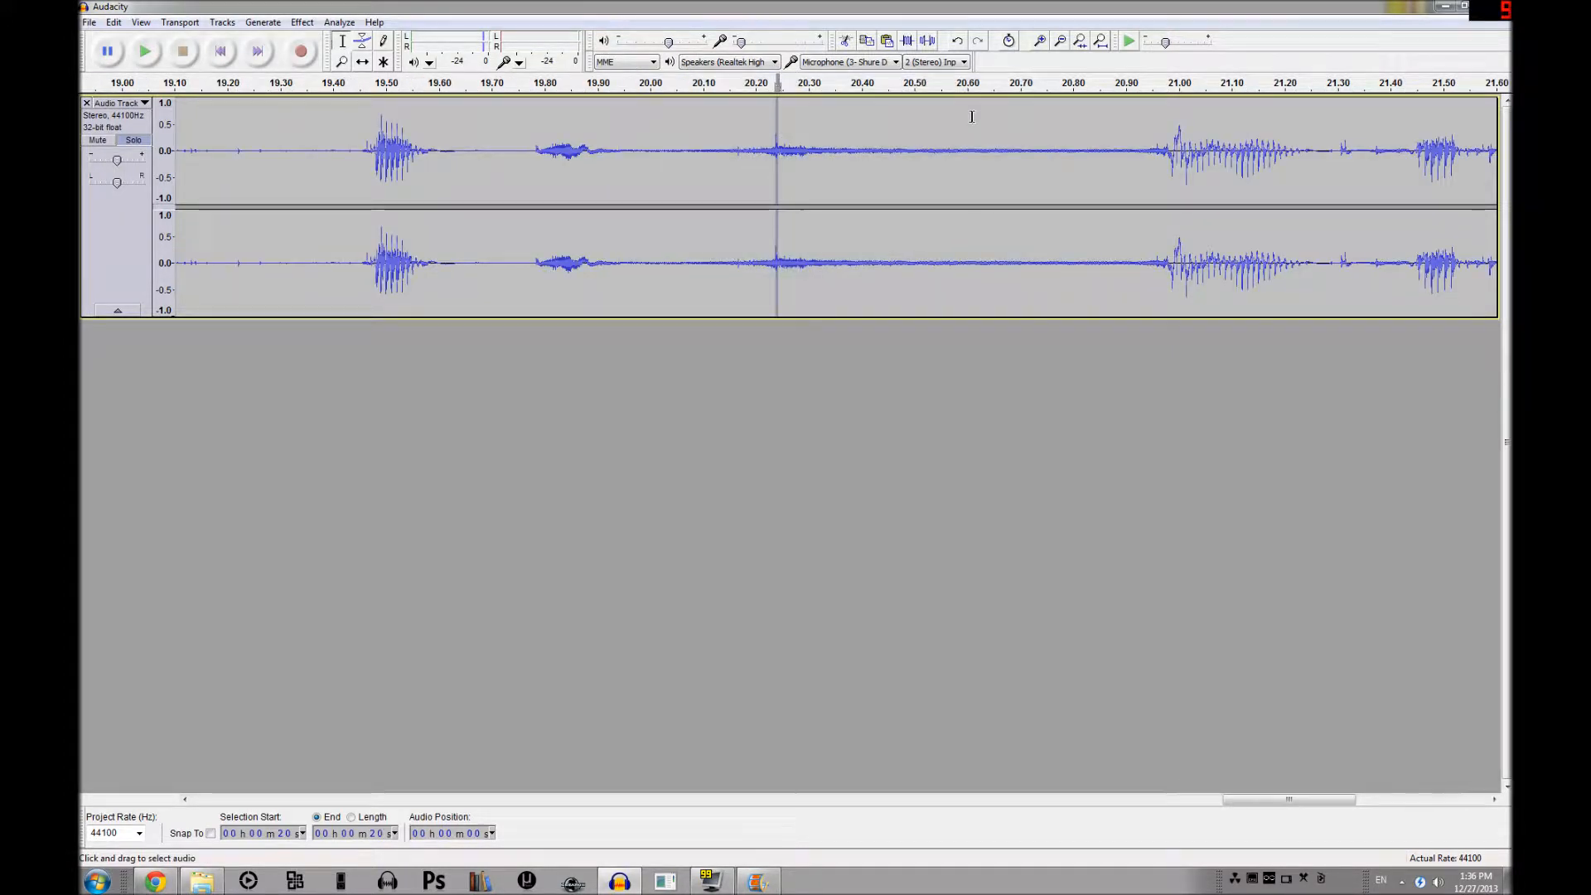
left_click(737, 133)
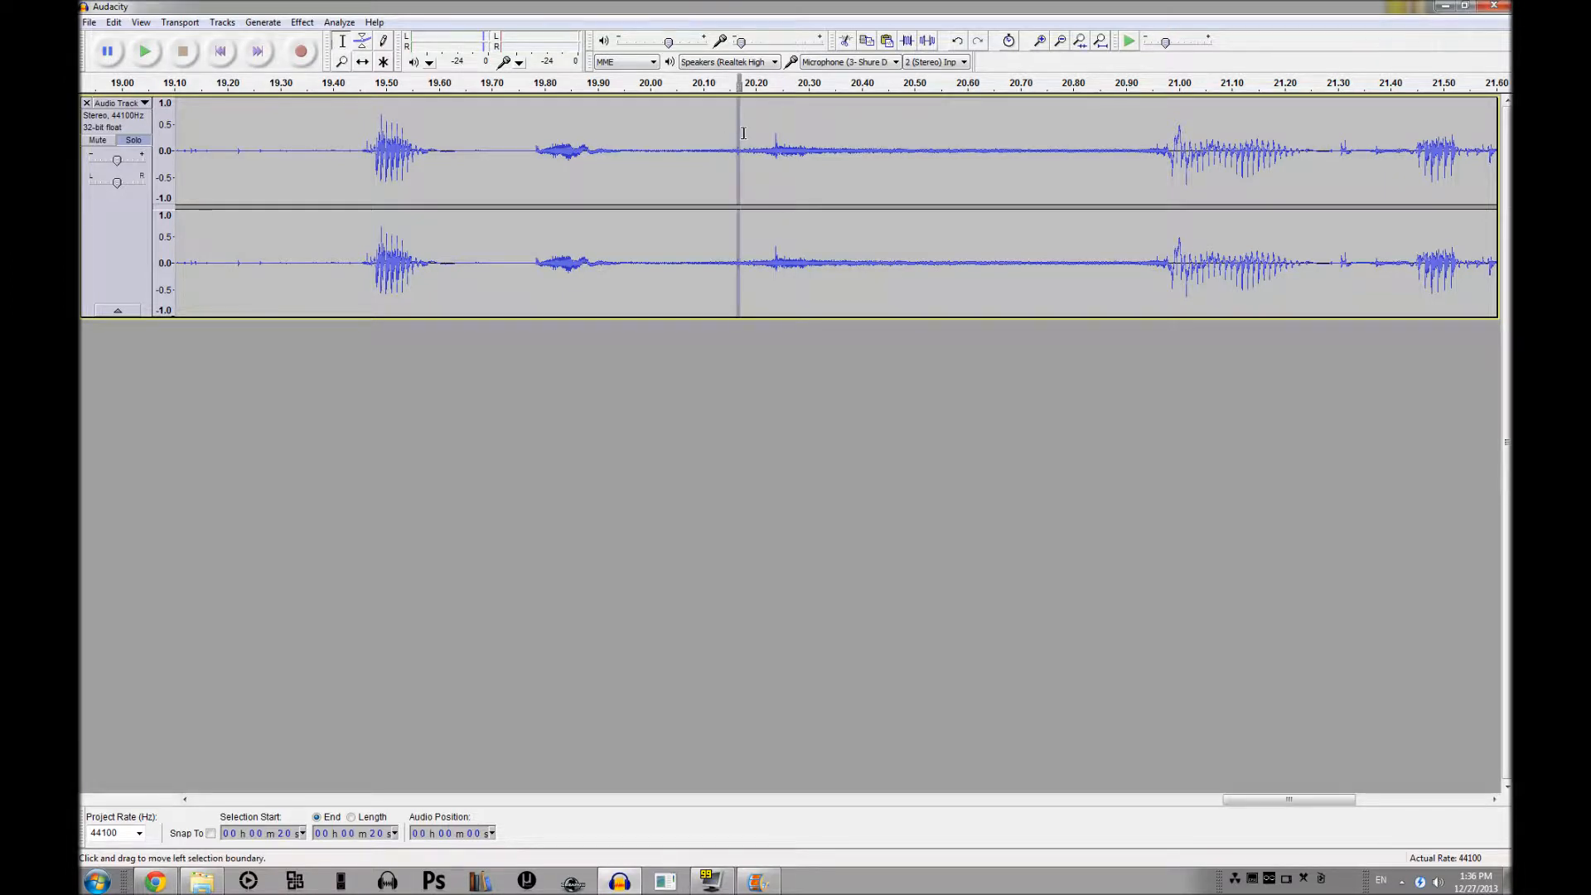
key("ctrl+1")
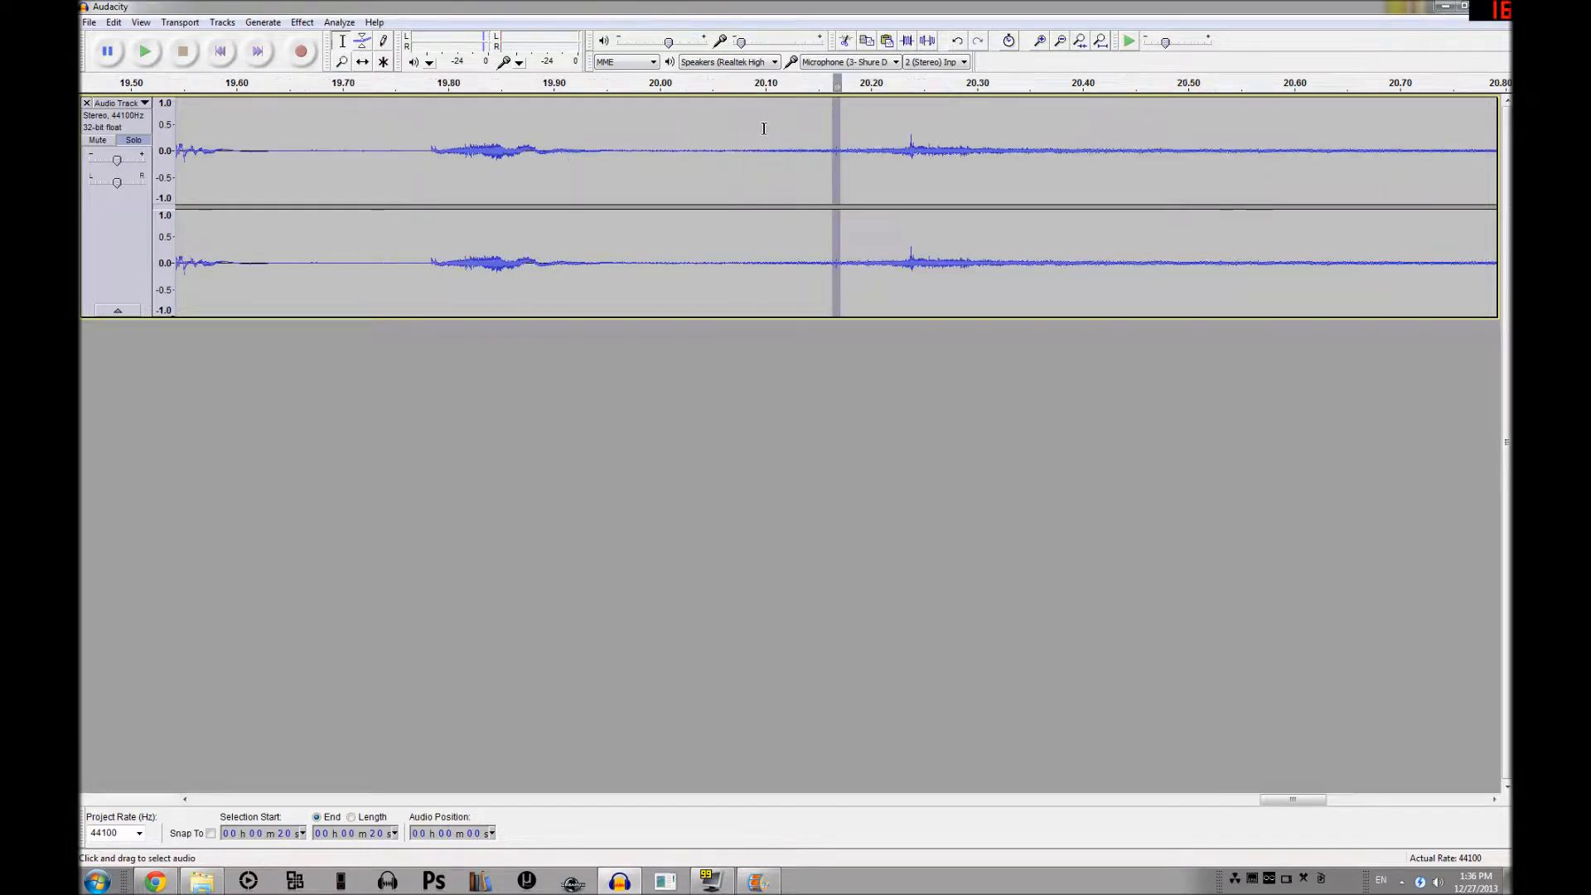
left_click(838, 135)
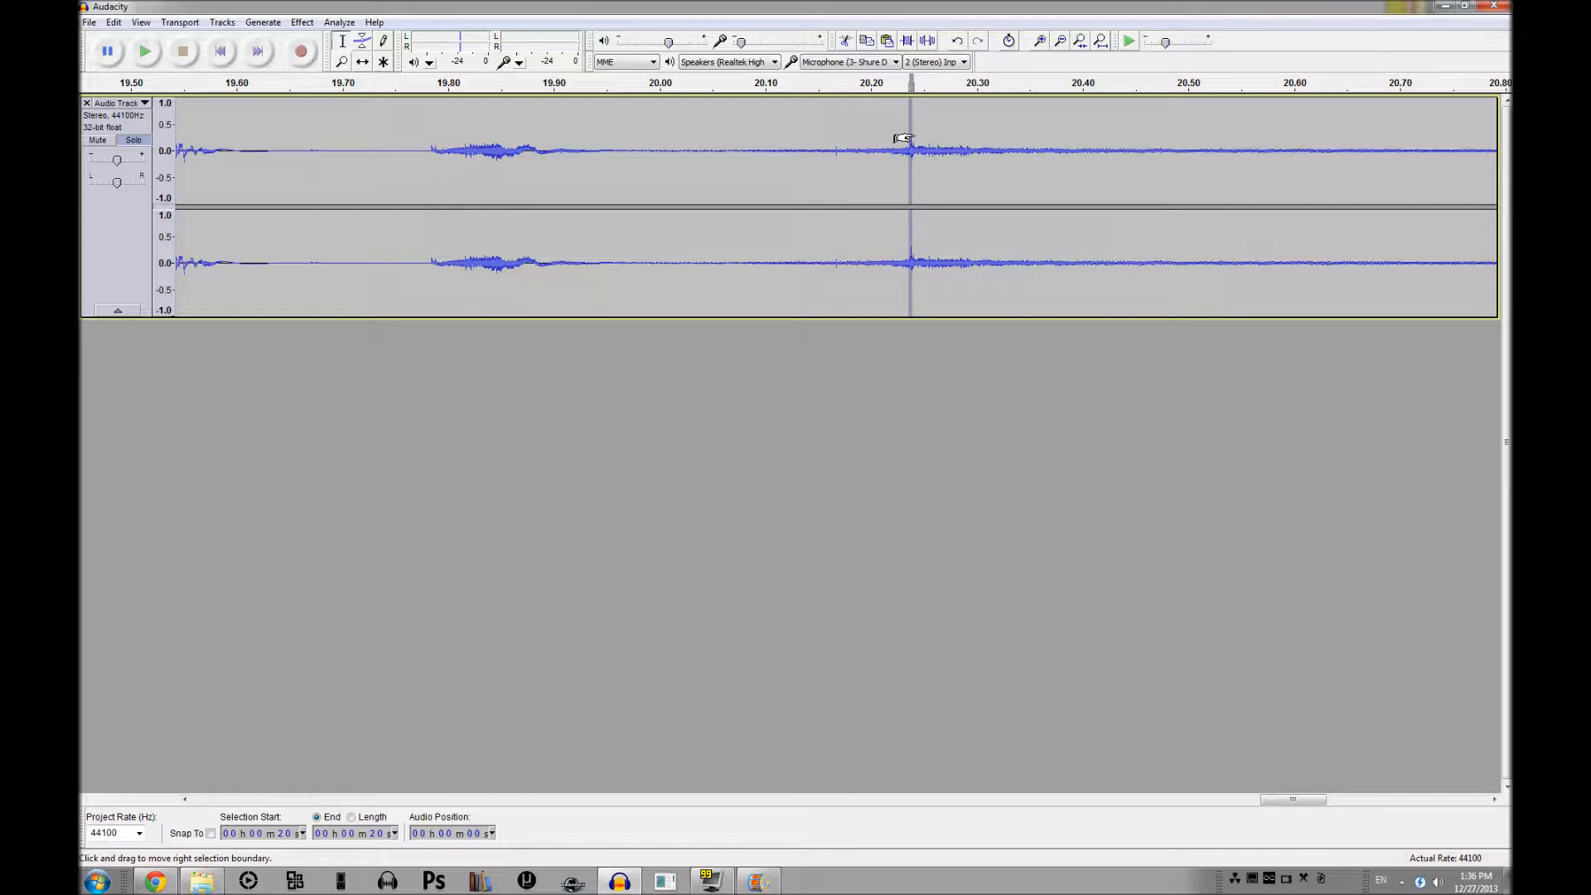
- Play the tiny spike at about 20.24 s repeatedly to hear it in isolation
left_click(147, 54)
left_click(149, 60)
left_click(149, 60)
scroll(350, 100, "right", 2)
key("ctrl+1")
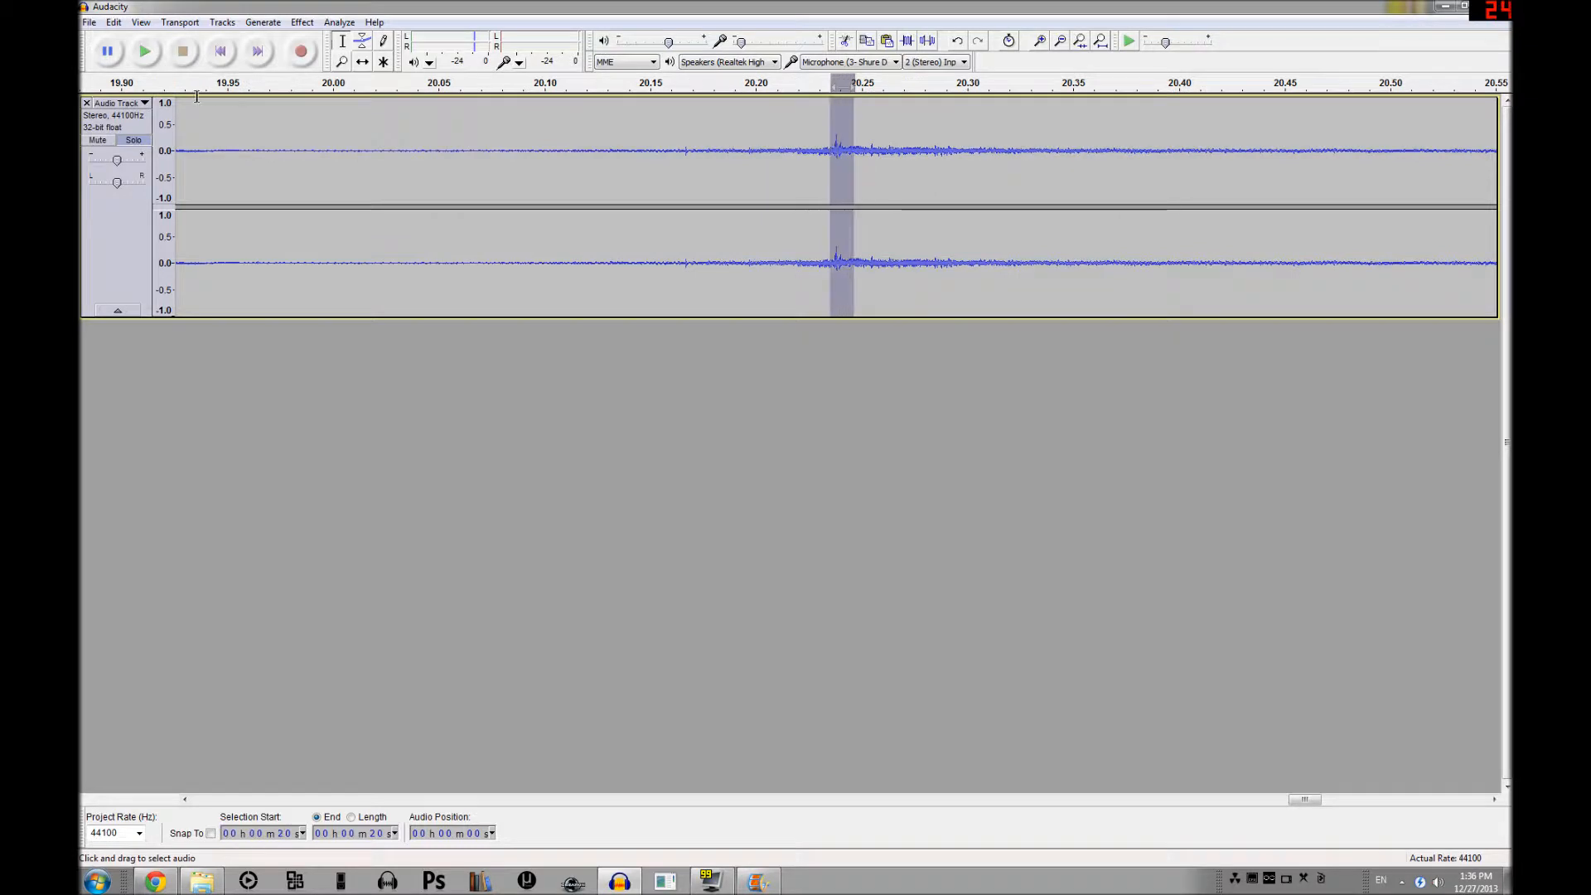
left_click(145, 63)
left_click(145, 61)
- Delete the noisy gap between the words, from about 19.97 s to 20.89 s
key("ctrl+3")
key("ctrl+3")
key("ctrl+3")
key("ctrl+3")
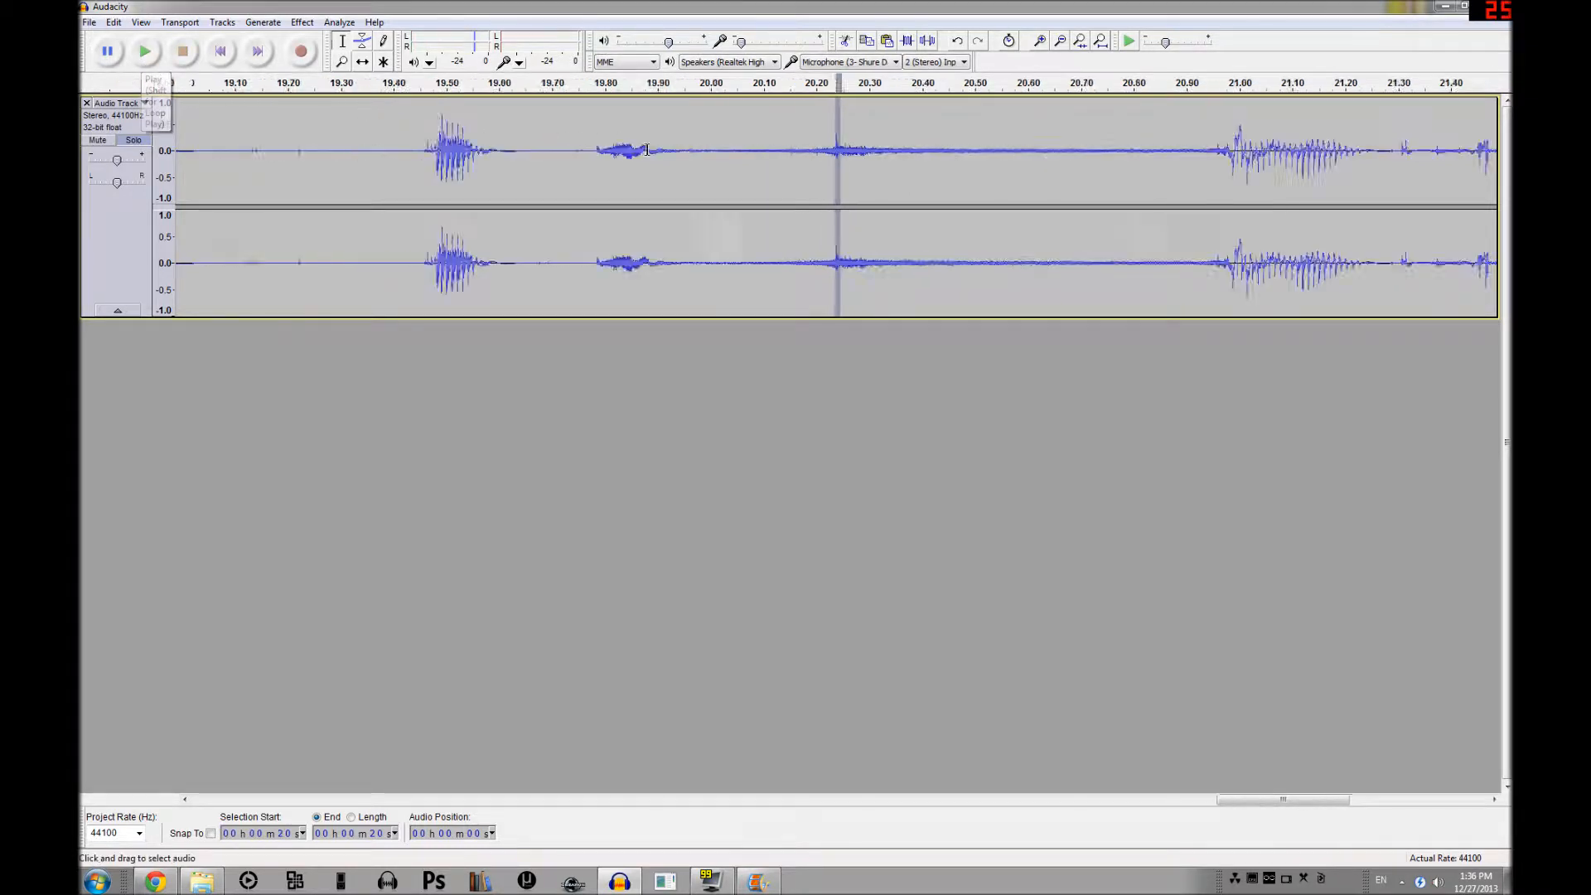
key("ctrl+1")
key("ctrl+1")
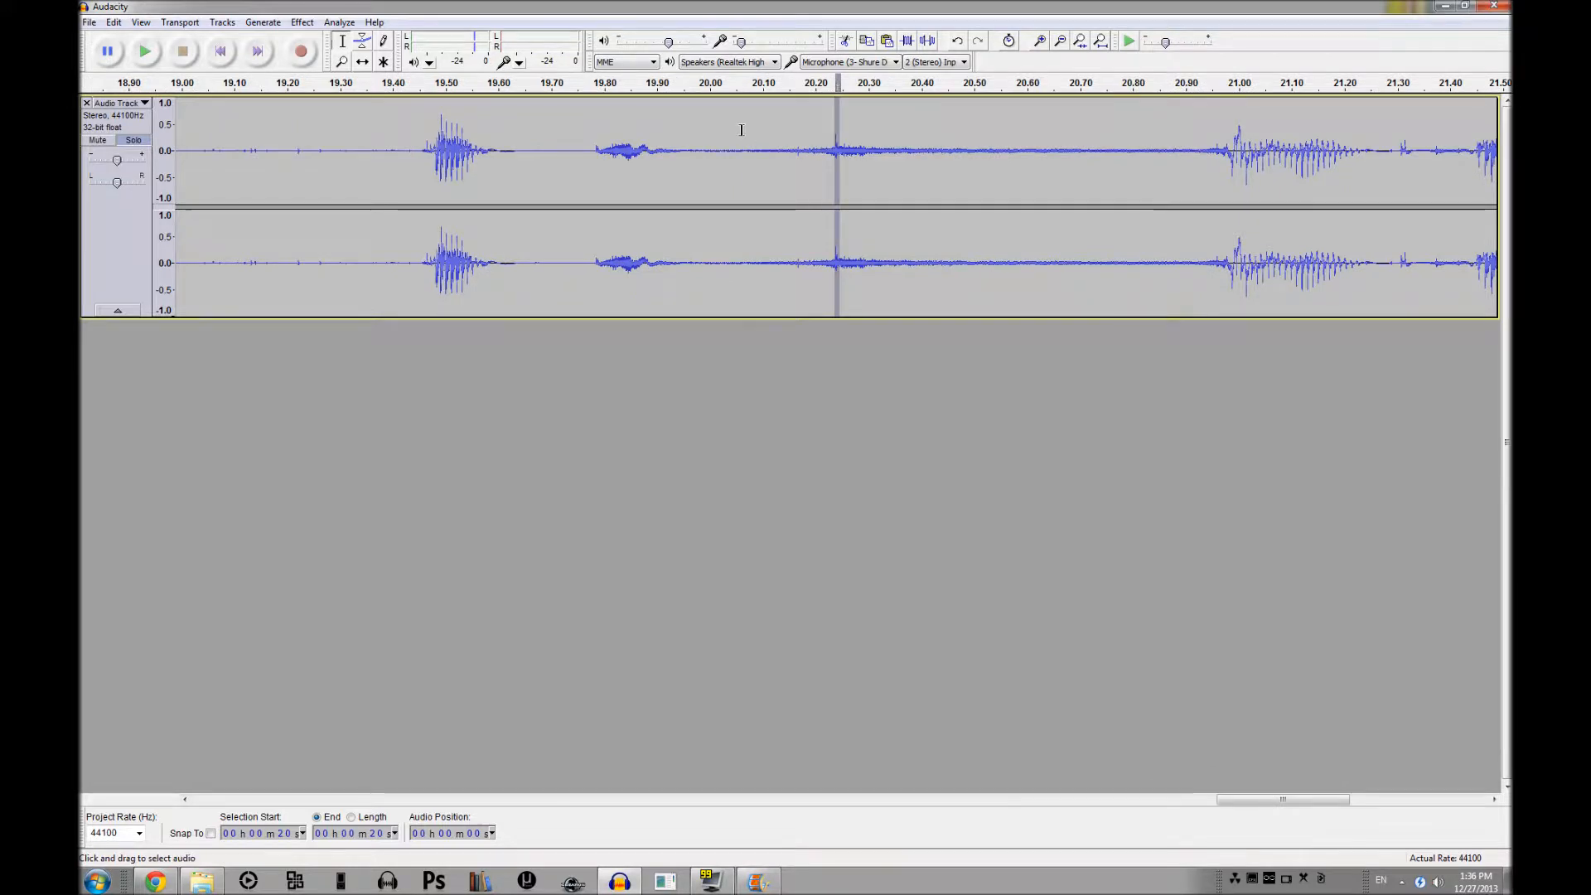
left_click_drag(740, 132, 1111, 136)
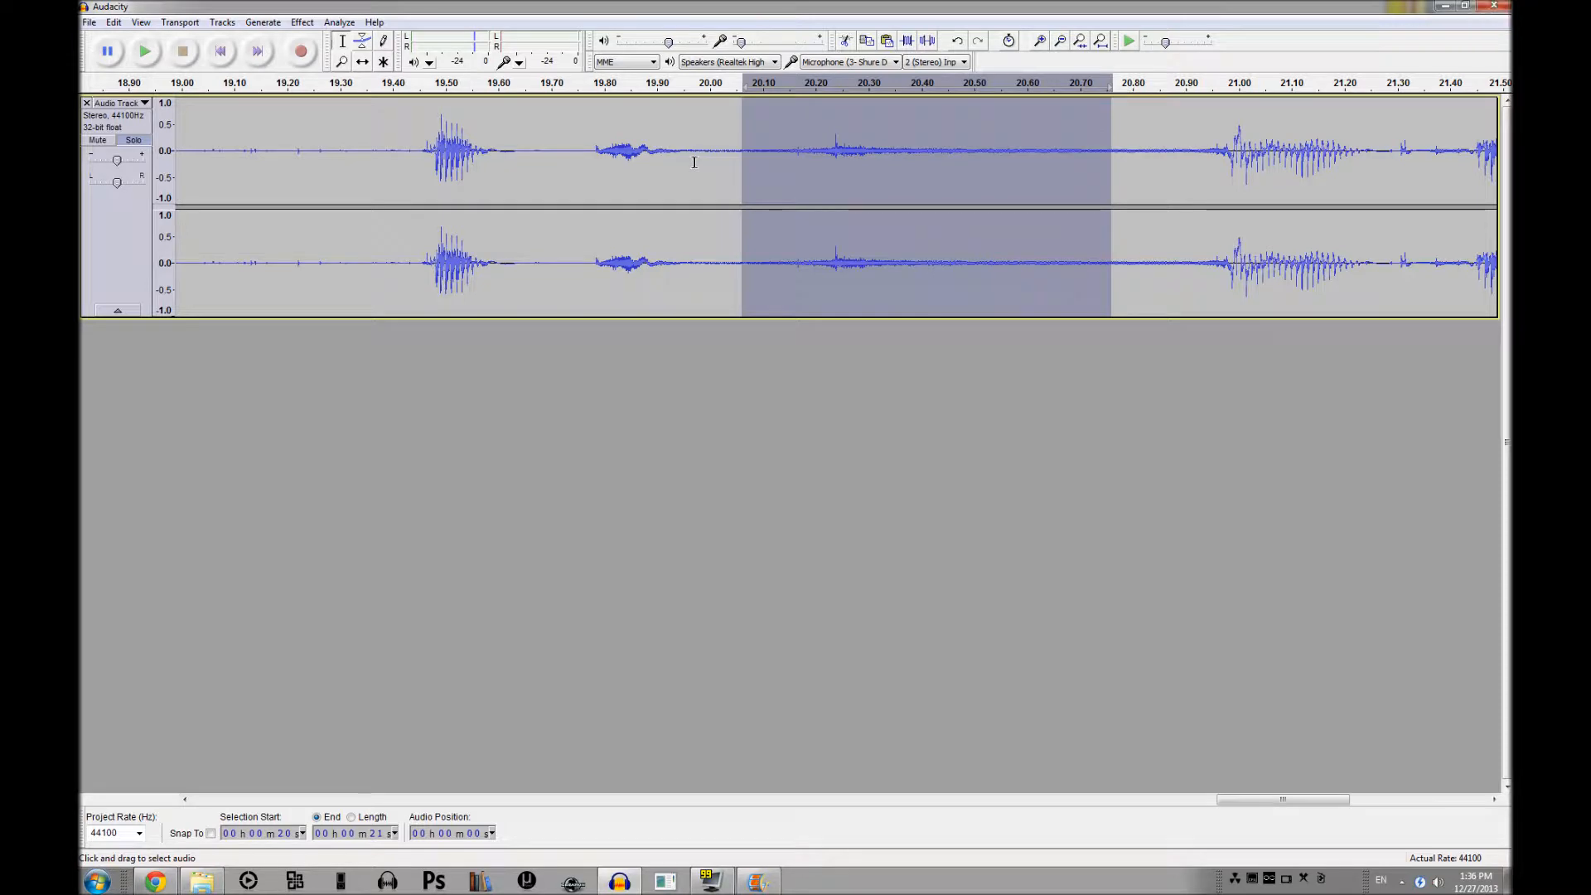
left_click_drag(689, 145, 1210, 174)
left_click_drag(693, 137, 1183, 135)
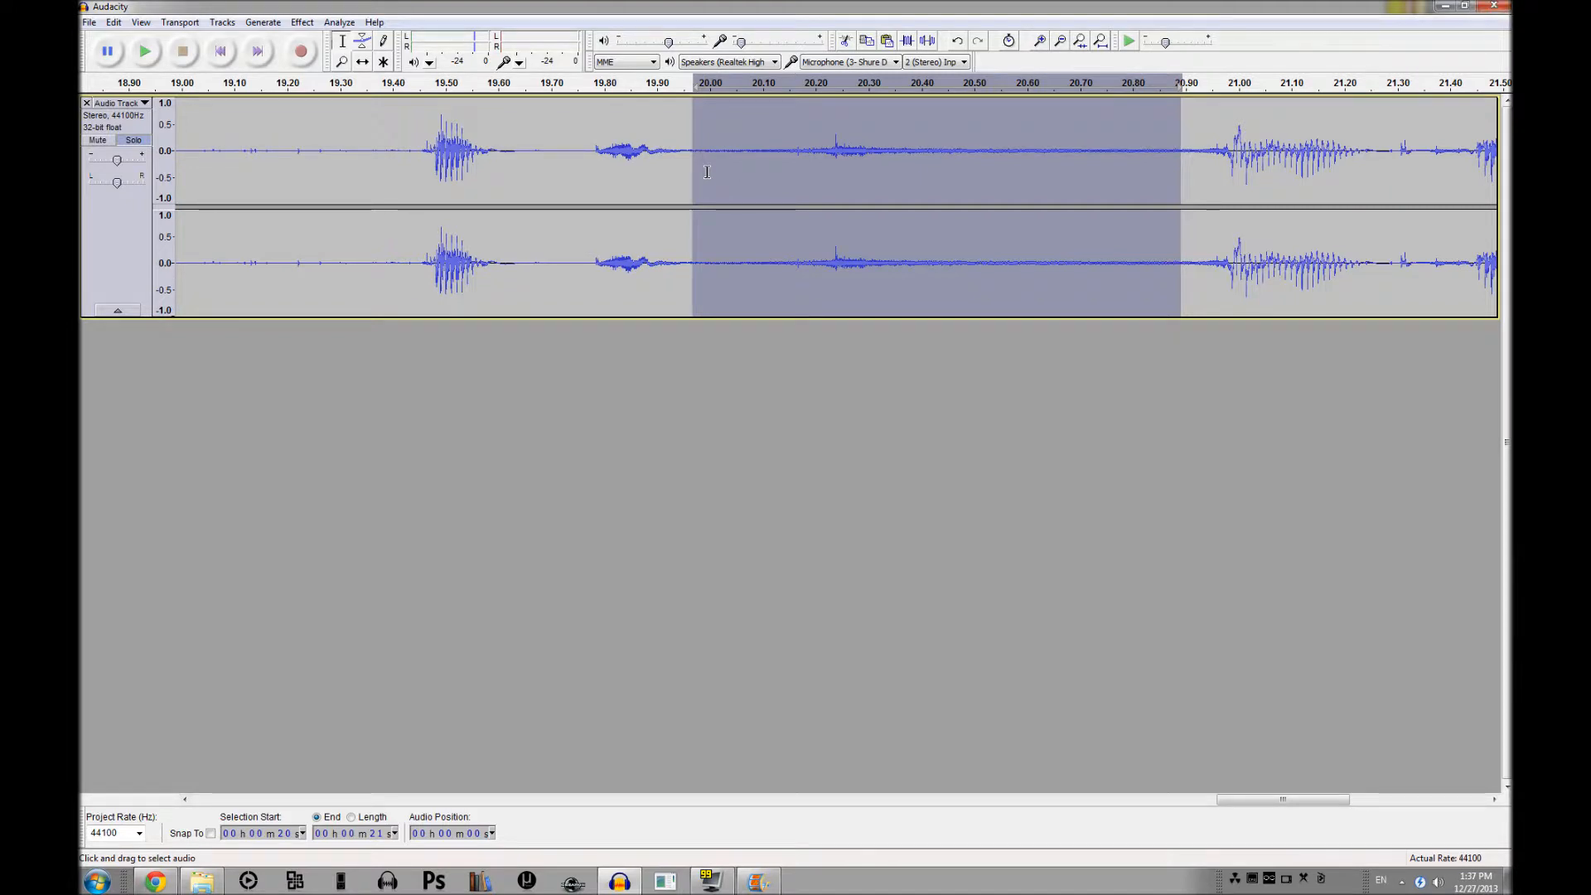
key("Delete")
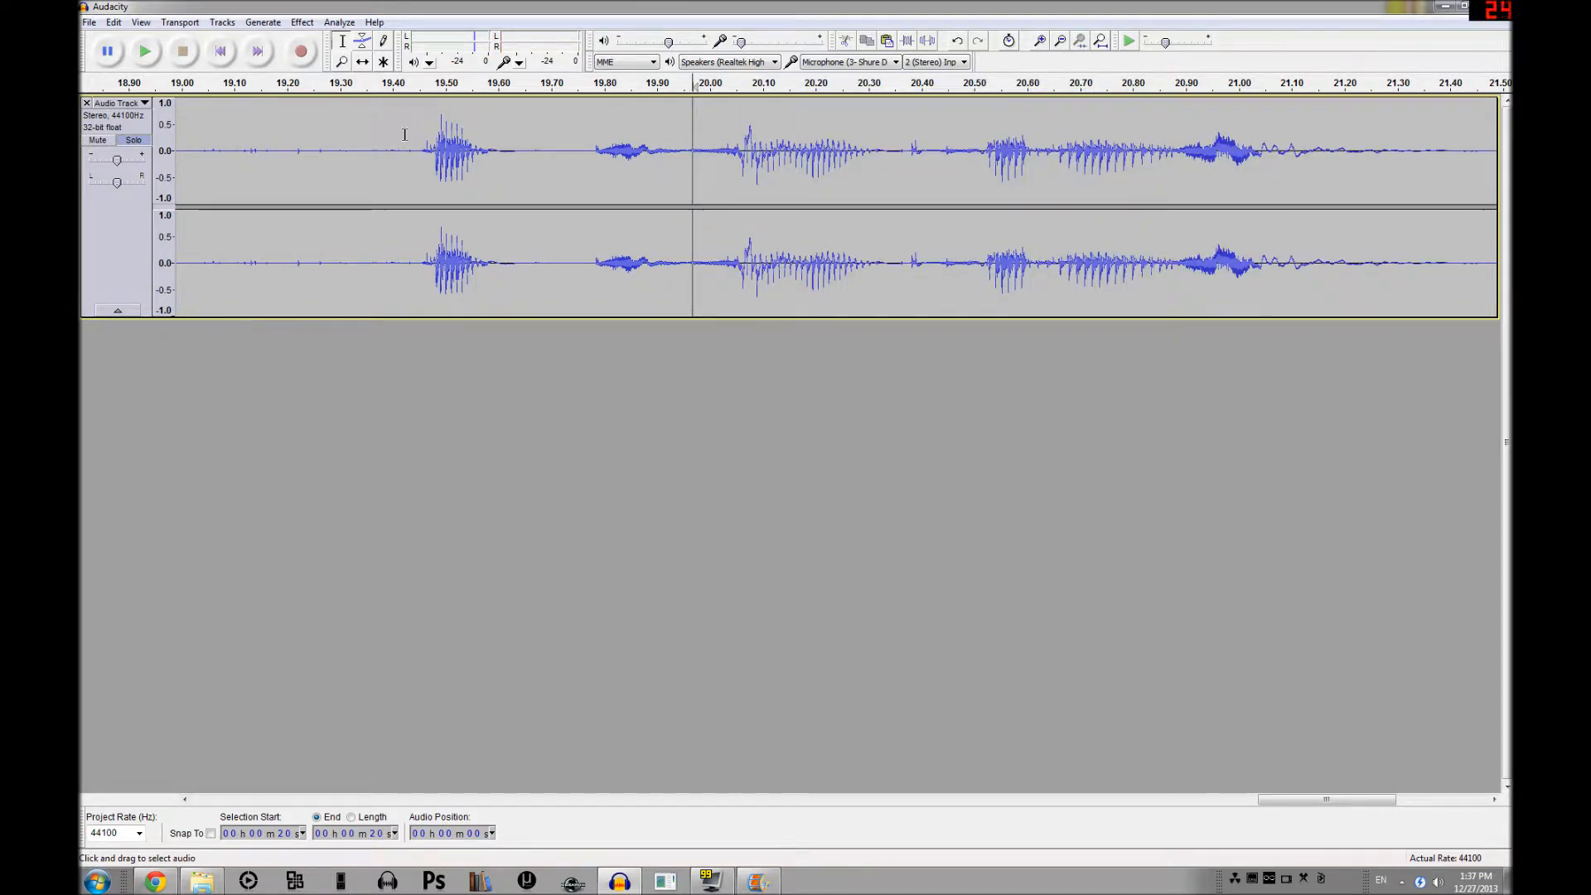
- Play the shortened last phrase from about 17.7 s and stop after its final word
key("ctrl+3")
key("ctrl+3")
left_click(494, 137)
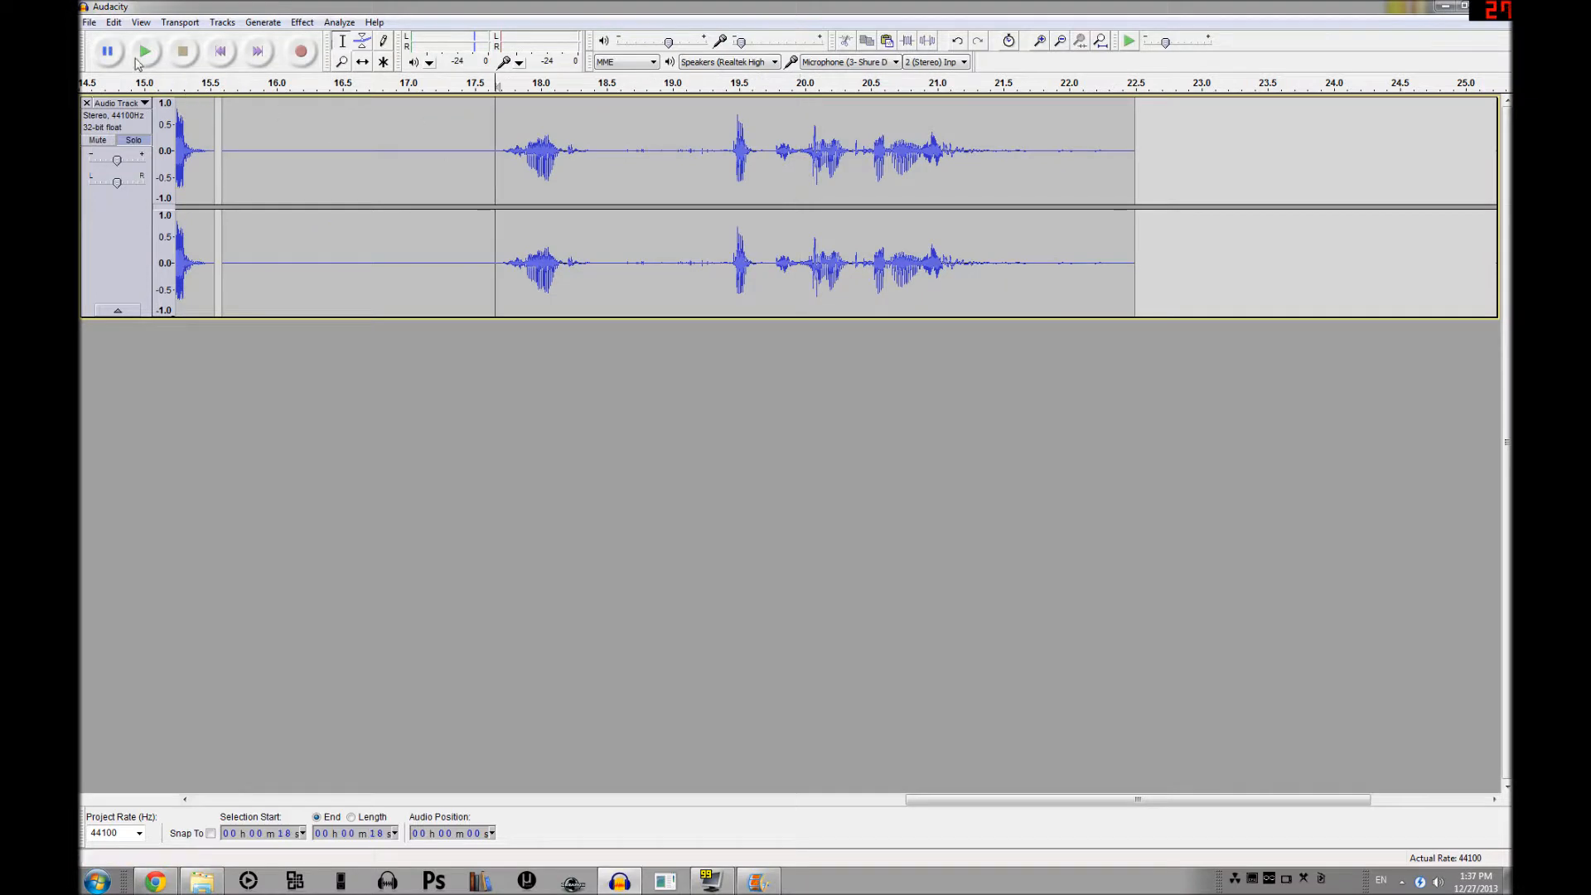
left_click(145, 52)
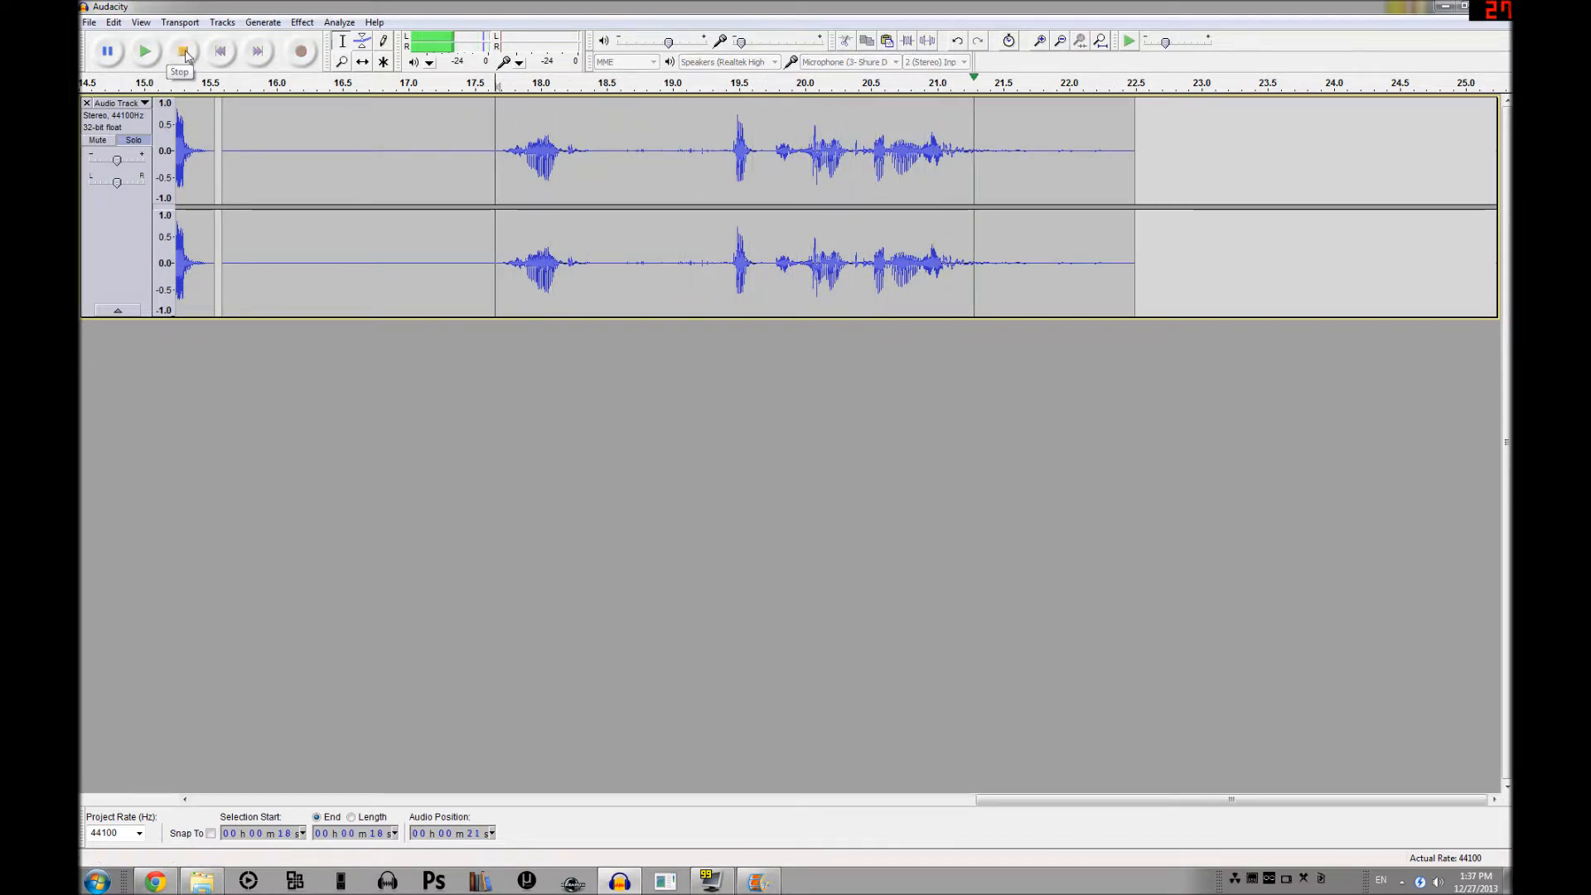
left_click(170, 56)
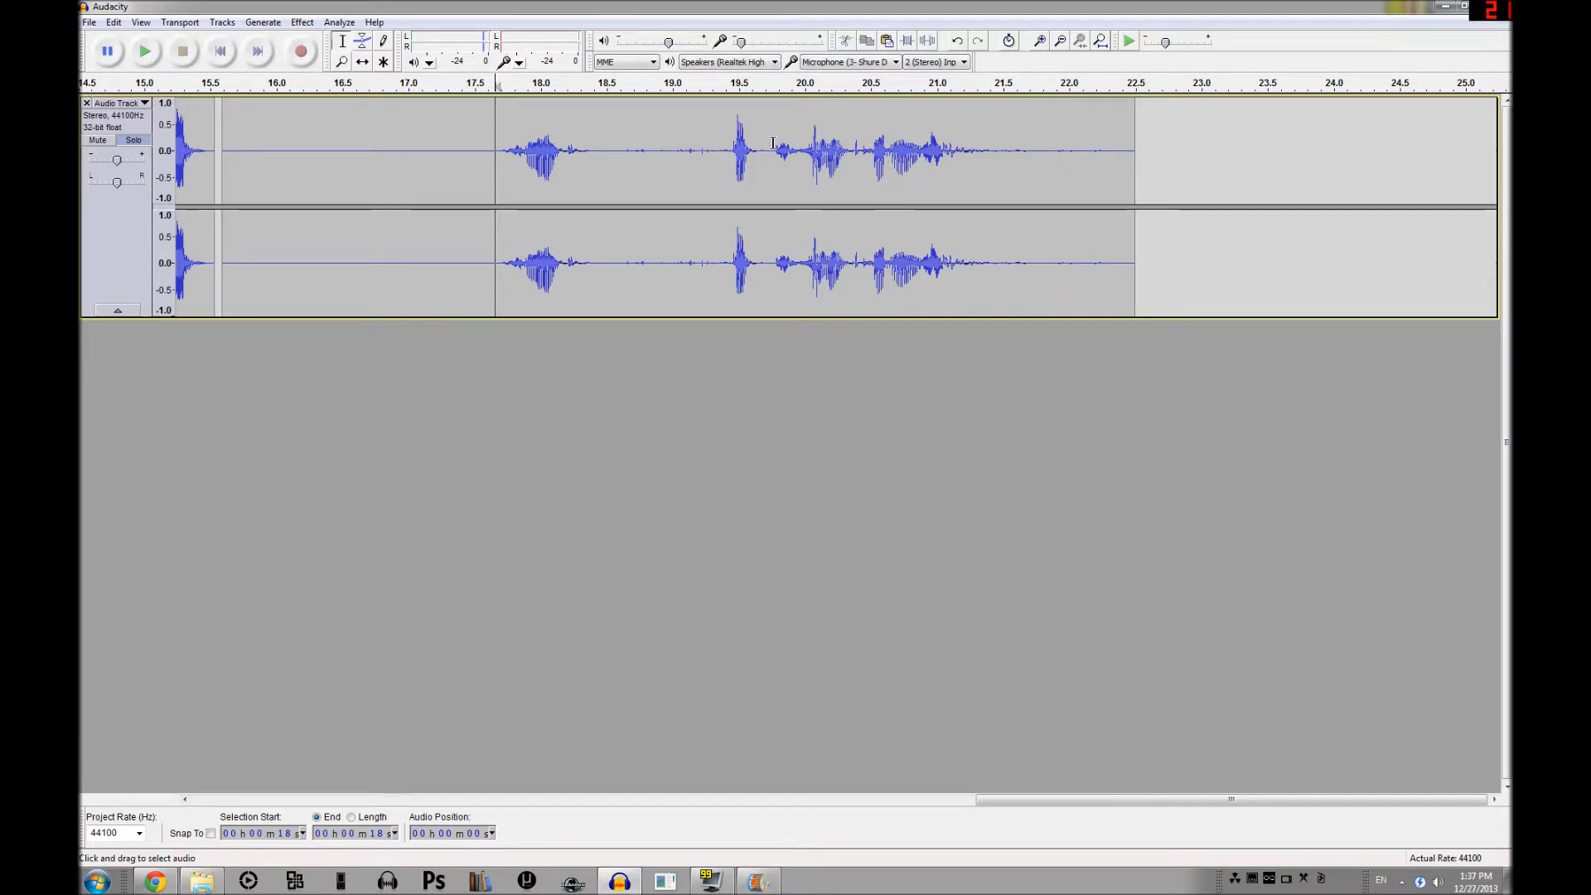
- Copy the shortened passage from about 19.4 s to 21.7 s, undo the deletion and burst reductions, and paste the copy at the track's end
left_click_drag(726, 137, 1032, 170)
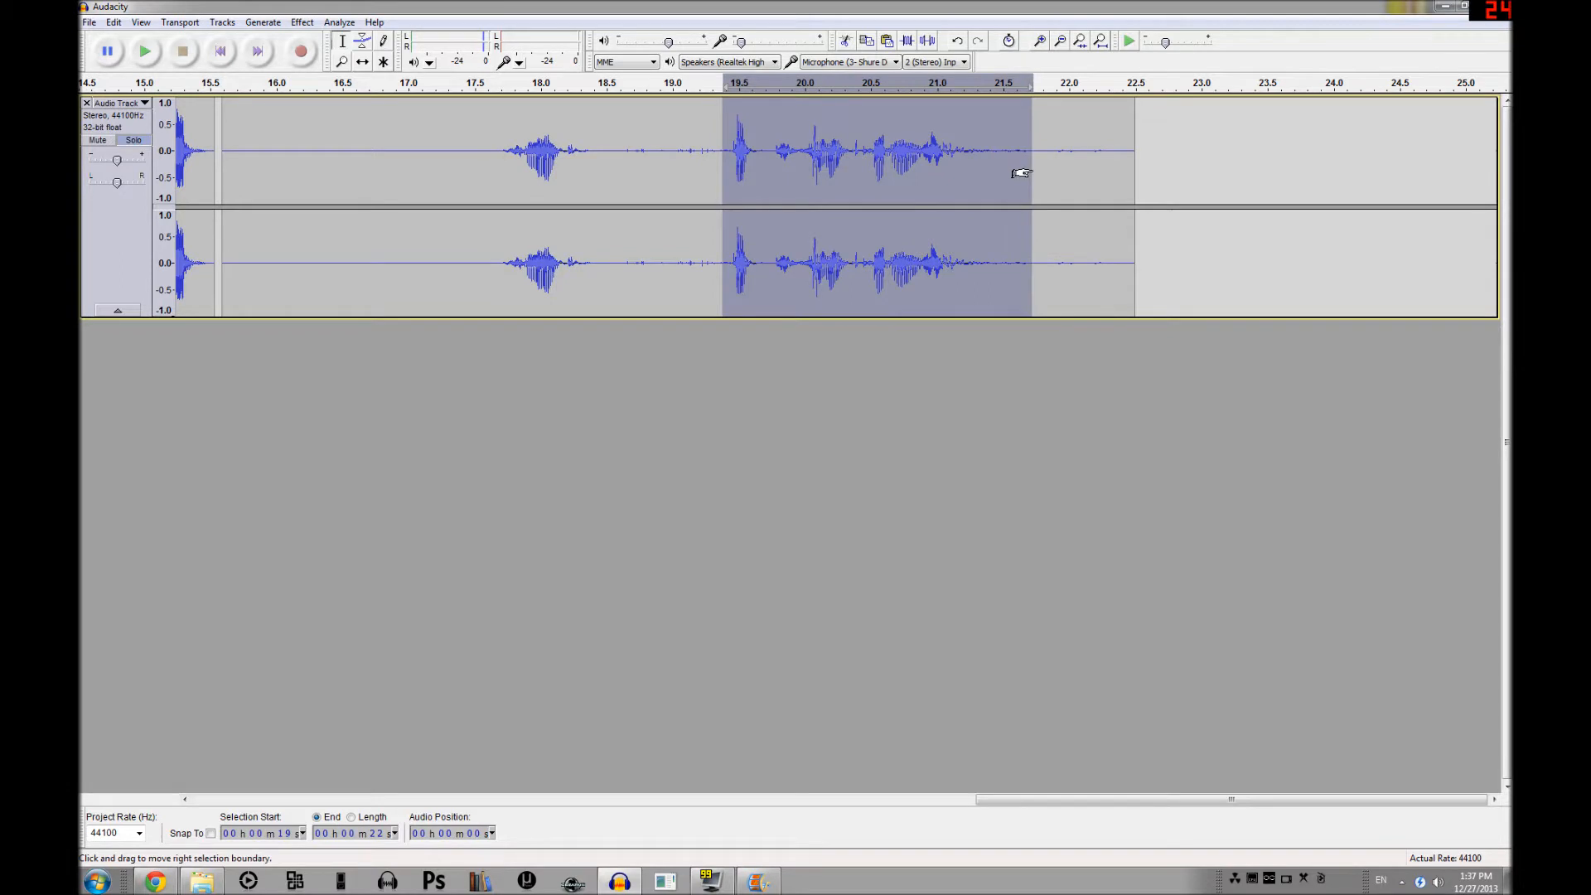
key("ctrl+z")
left_click(1252, 142)
key("ctrl+v")
key("ctrl+3")
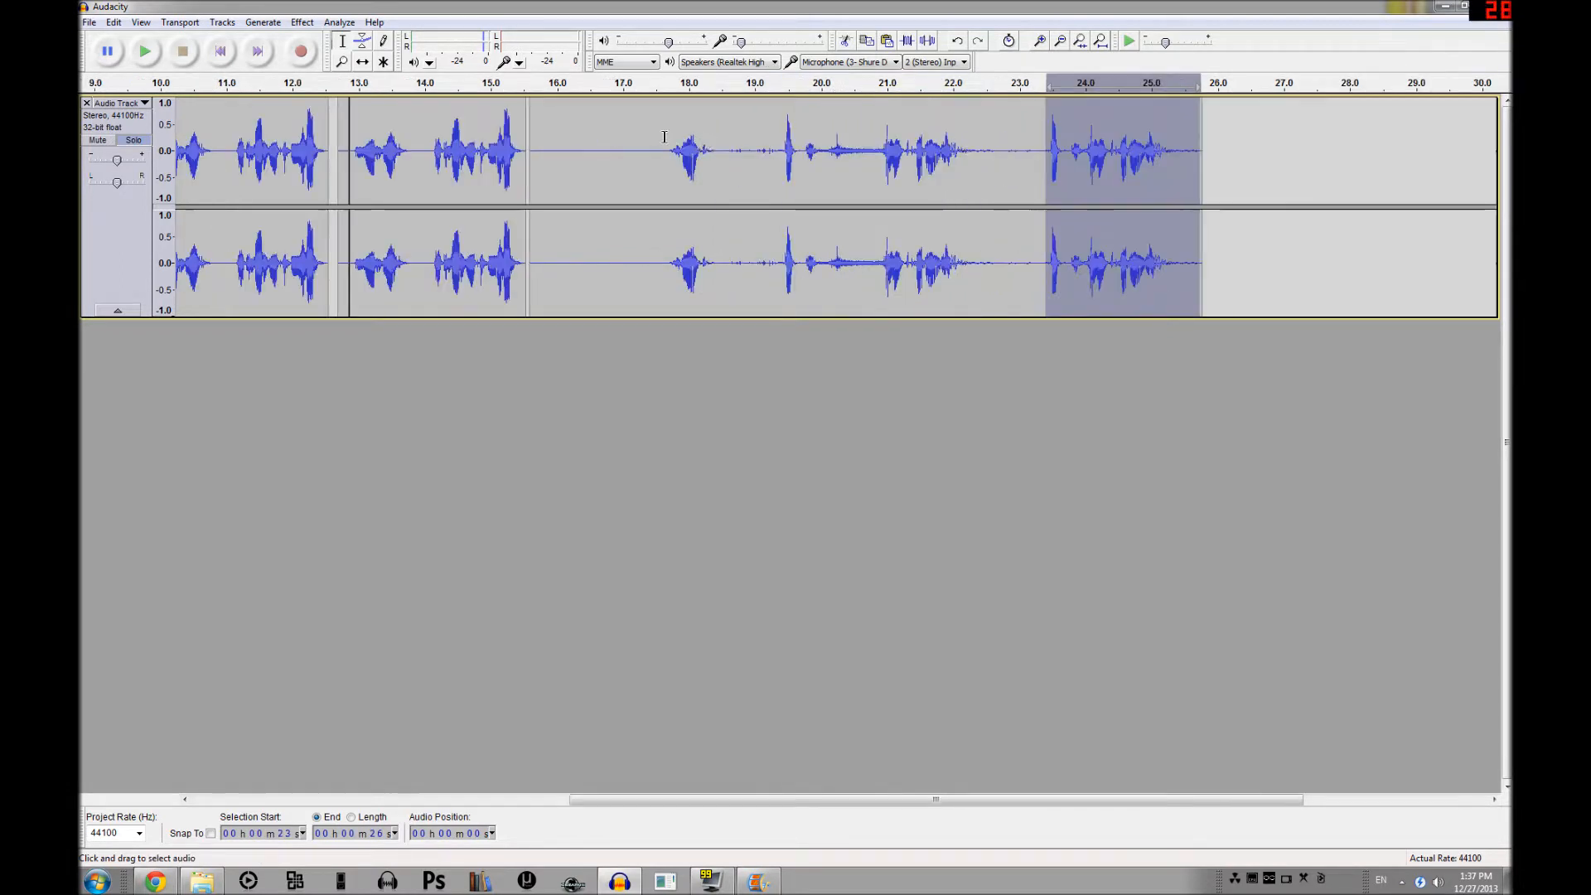
- Play from about 19.4 s to compare the original passage with the pasted copy, and minimize the audio editor
left_click(781, 136)
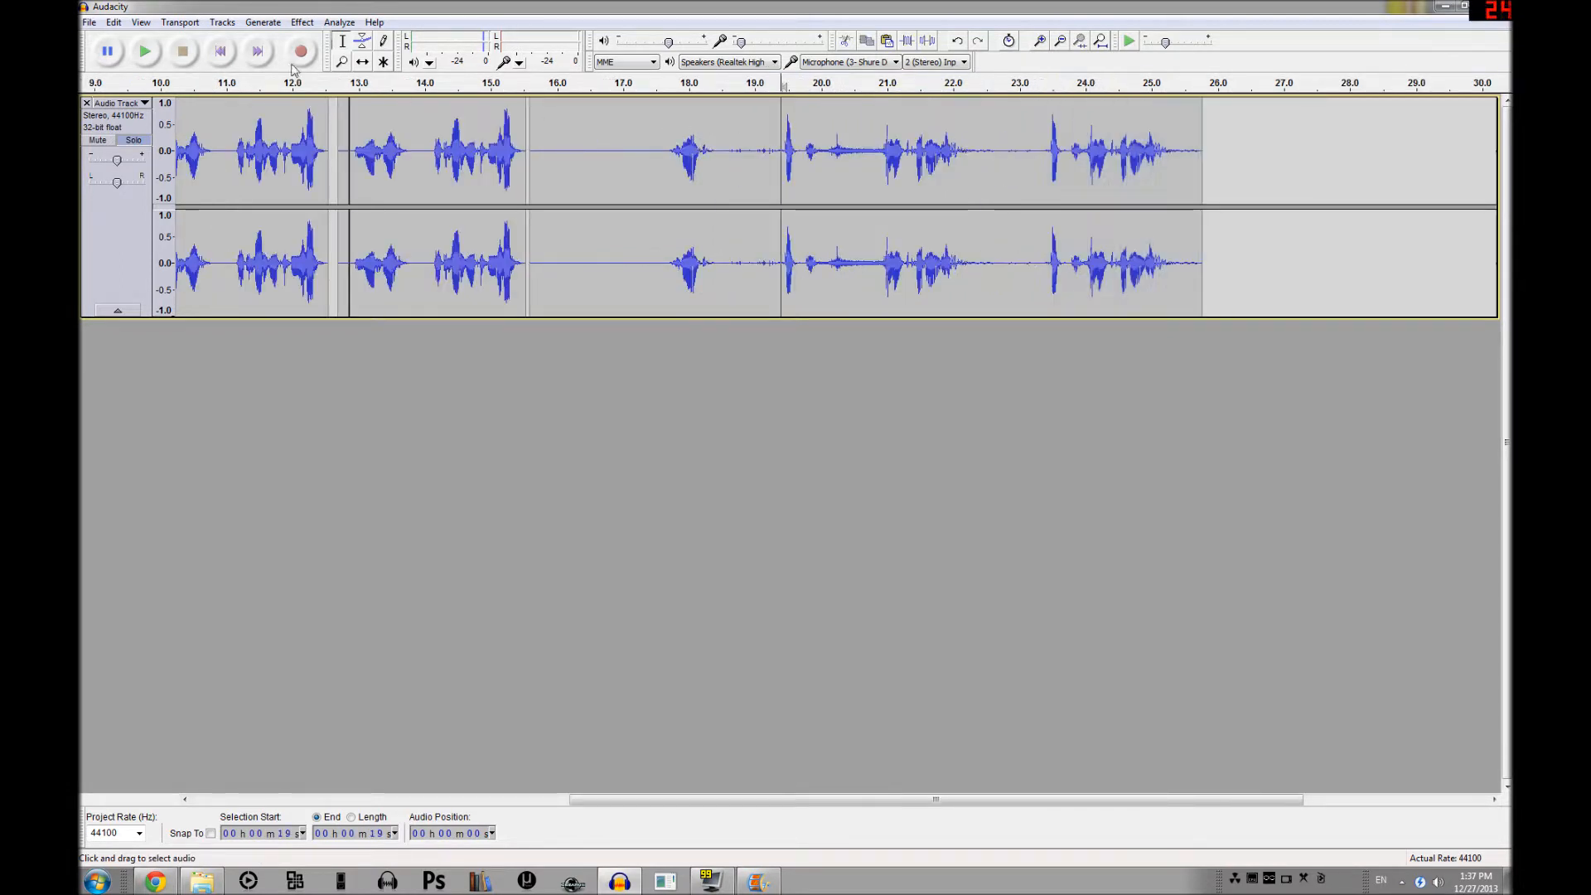
left_click(146, 52)
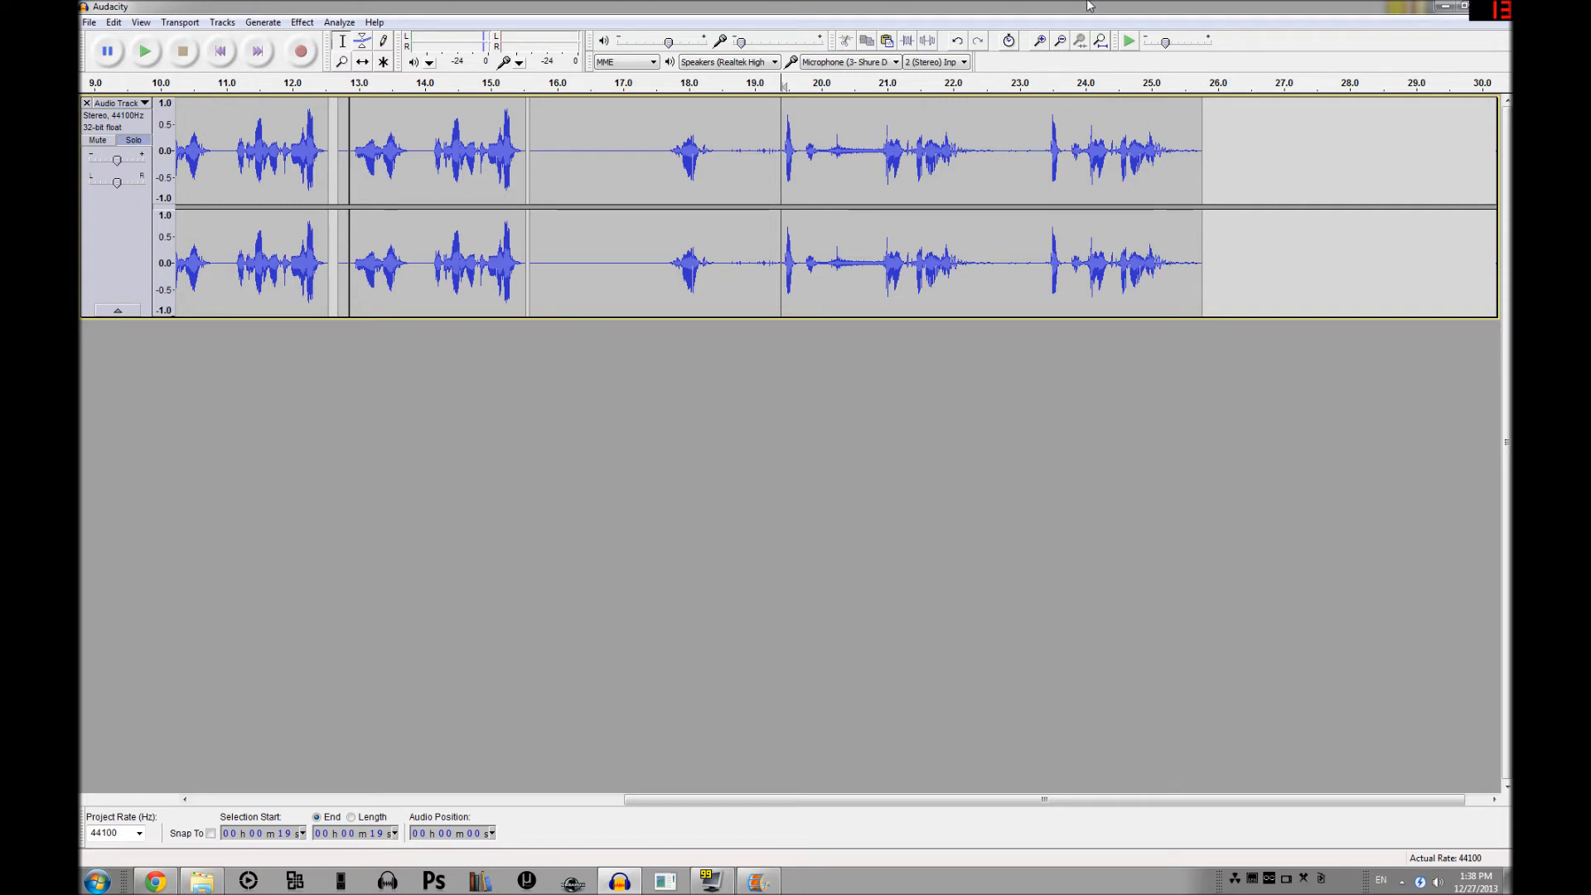
left_click(1441, 7)
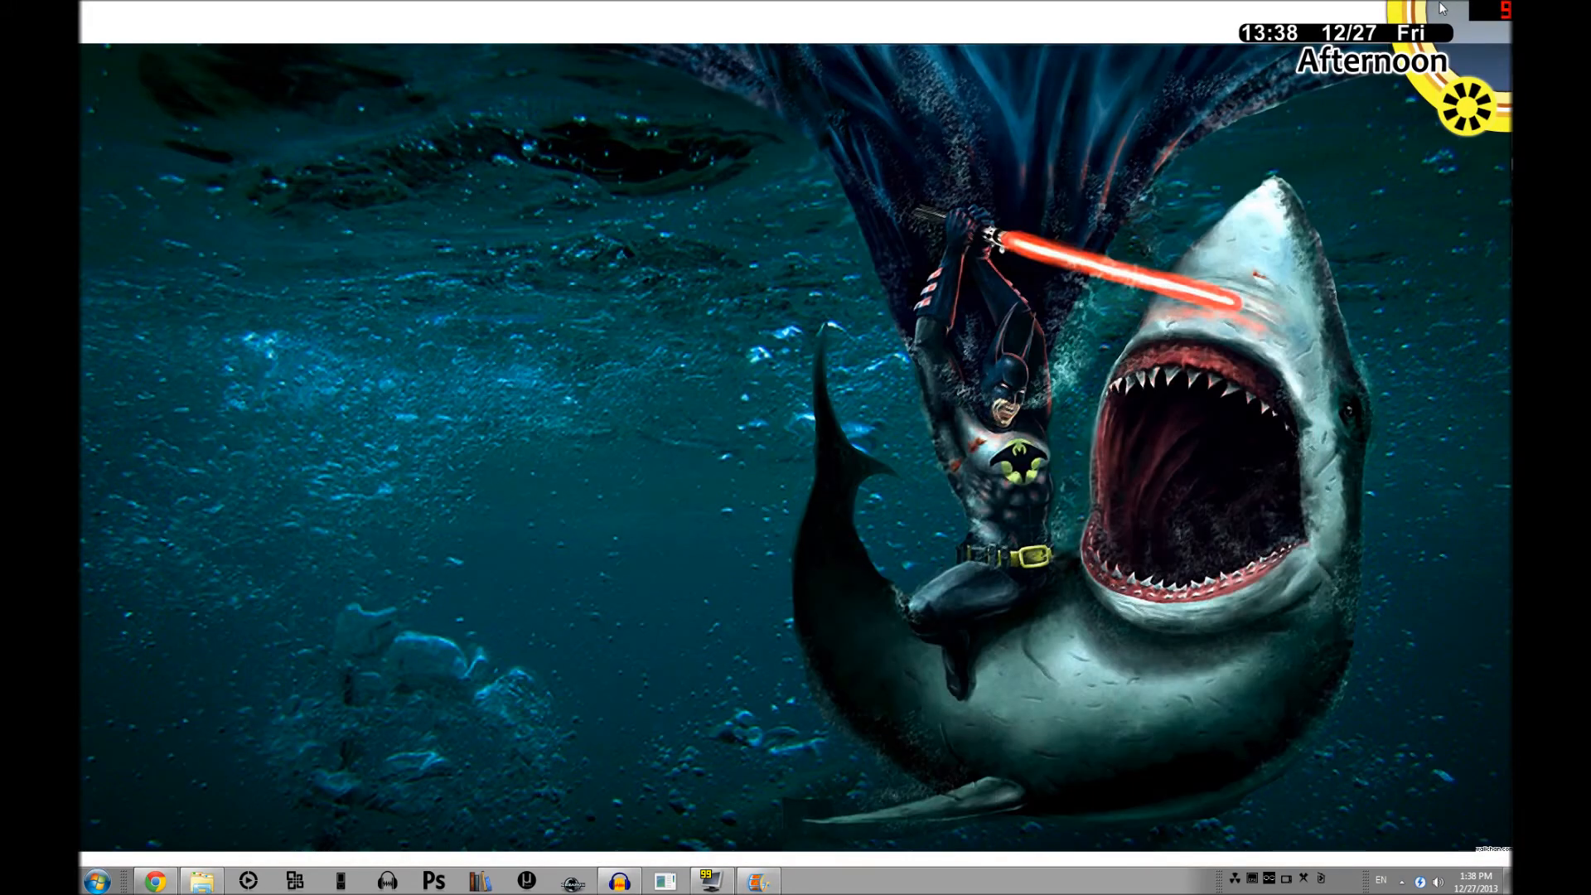